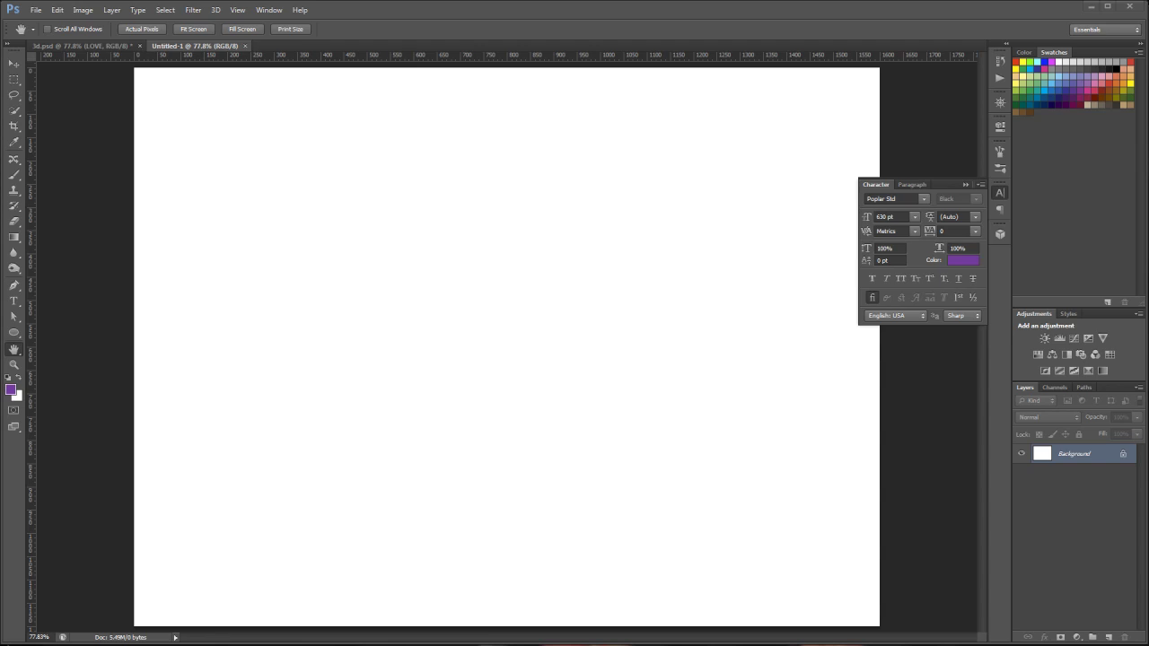
Set the Type tool's text color to pure yellow, ffff00, in the blank document.
click(94, 45)
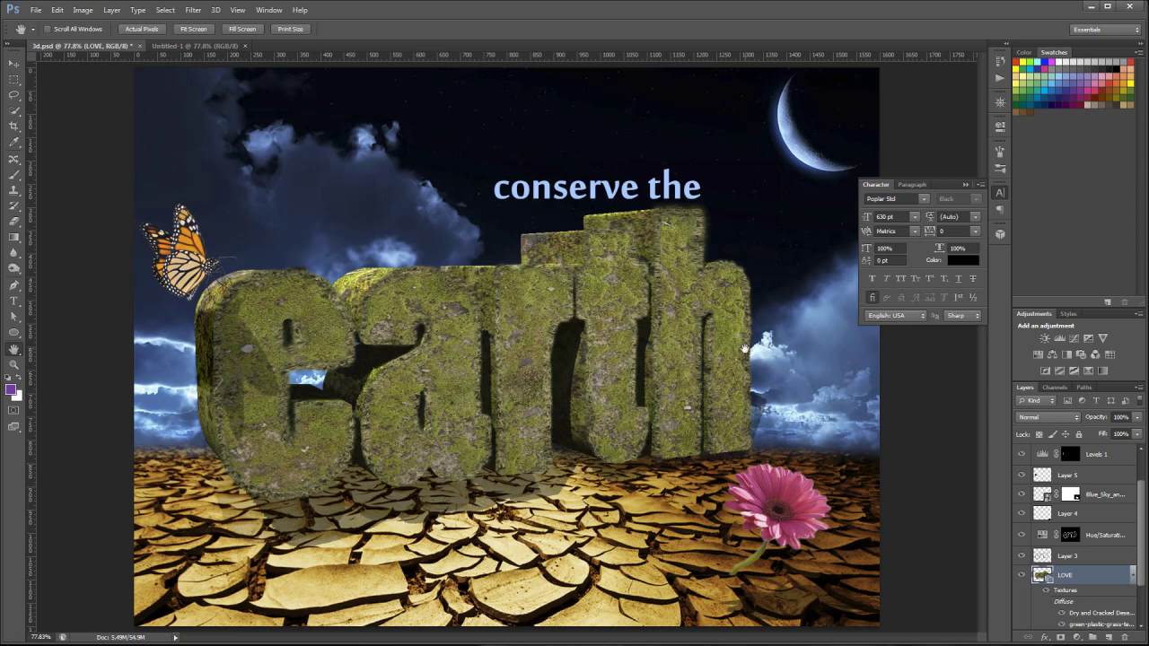
click(199, 45)
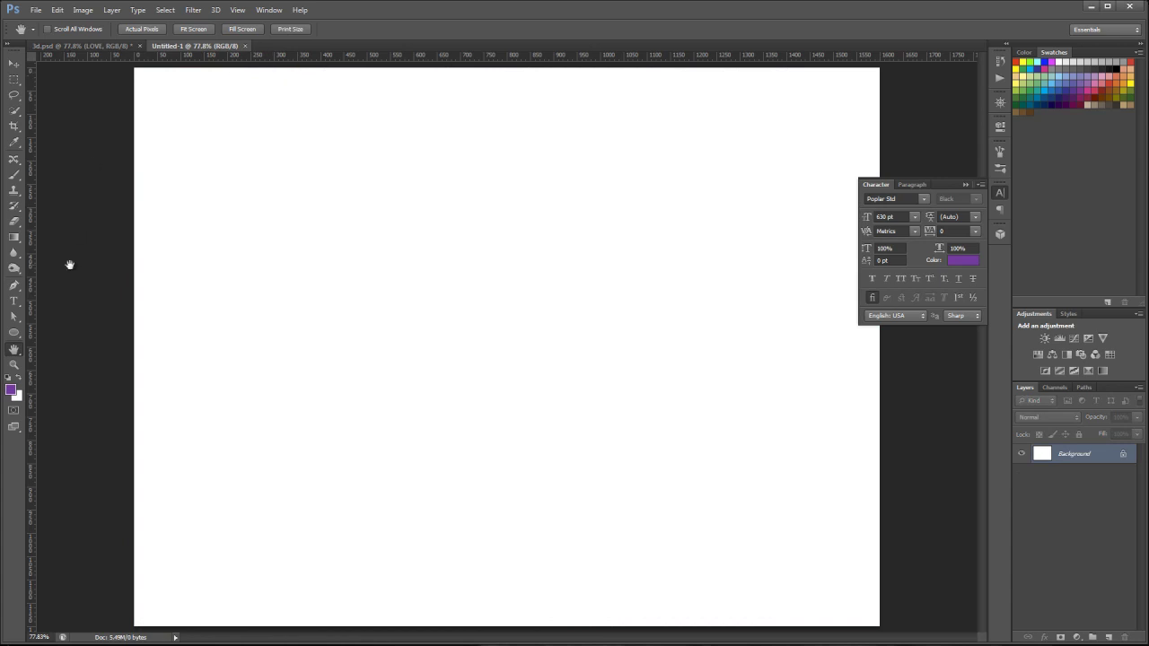
click(13, 303)
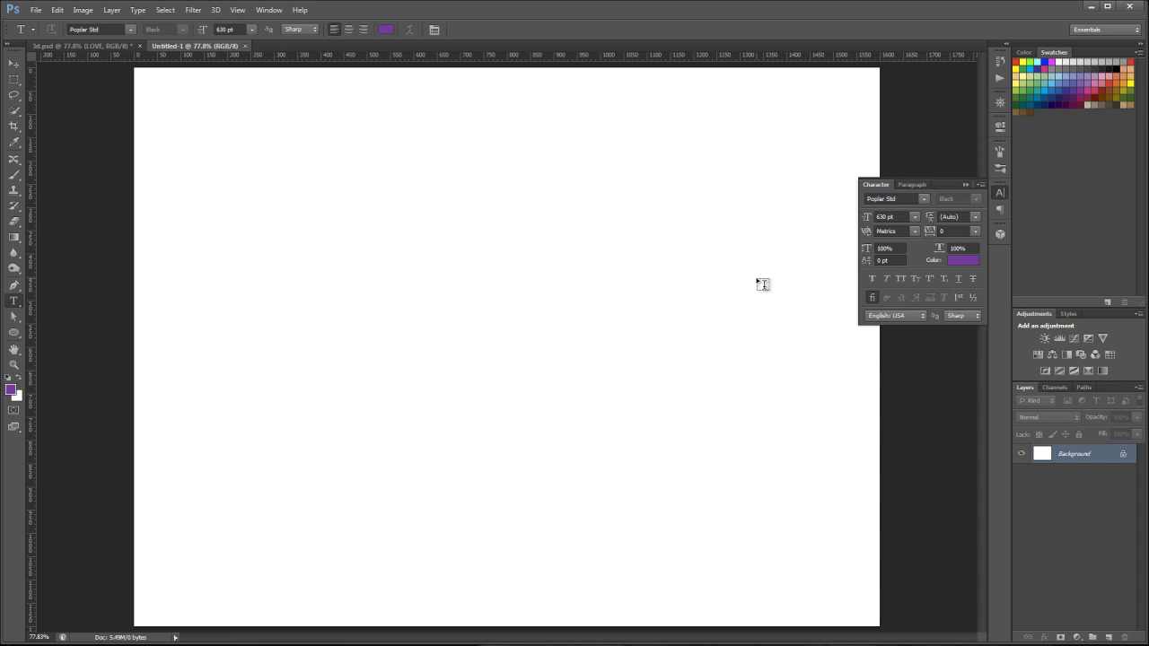
click(961, 265)
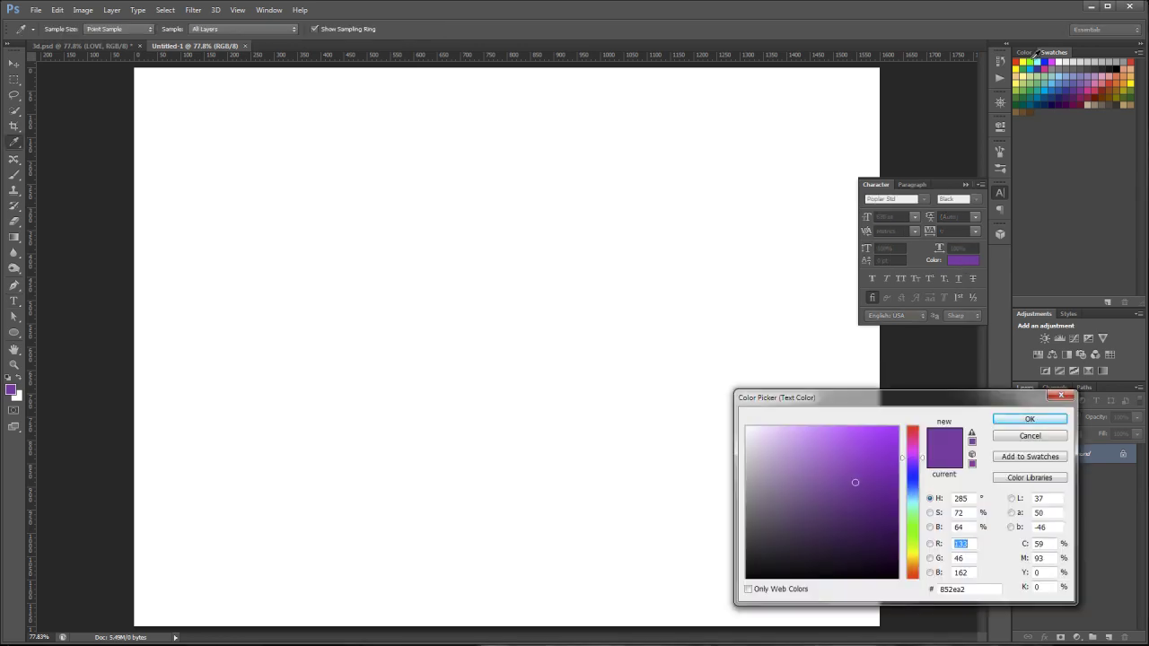
click(1023, 83)
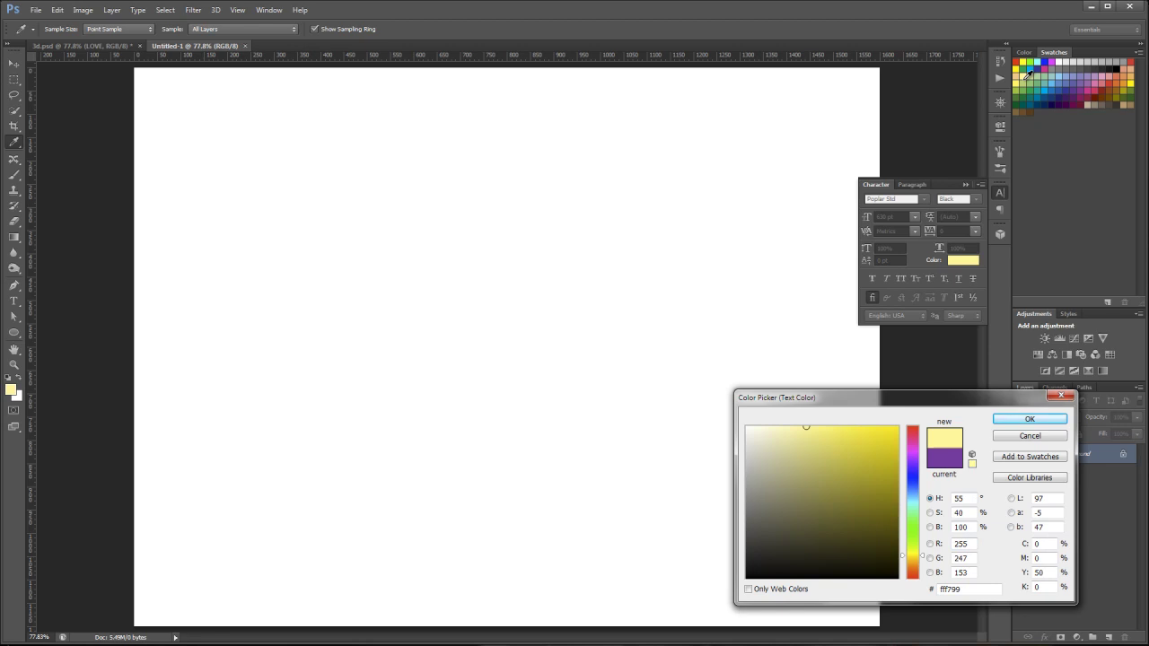
click(1022, 62)
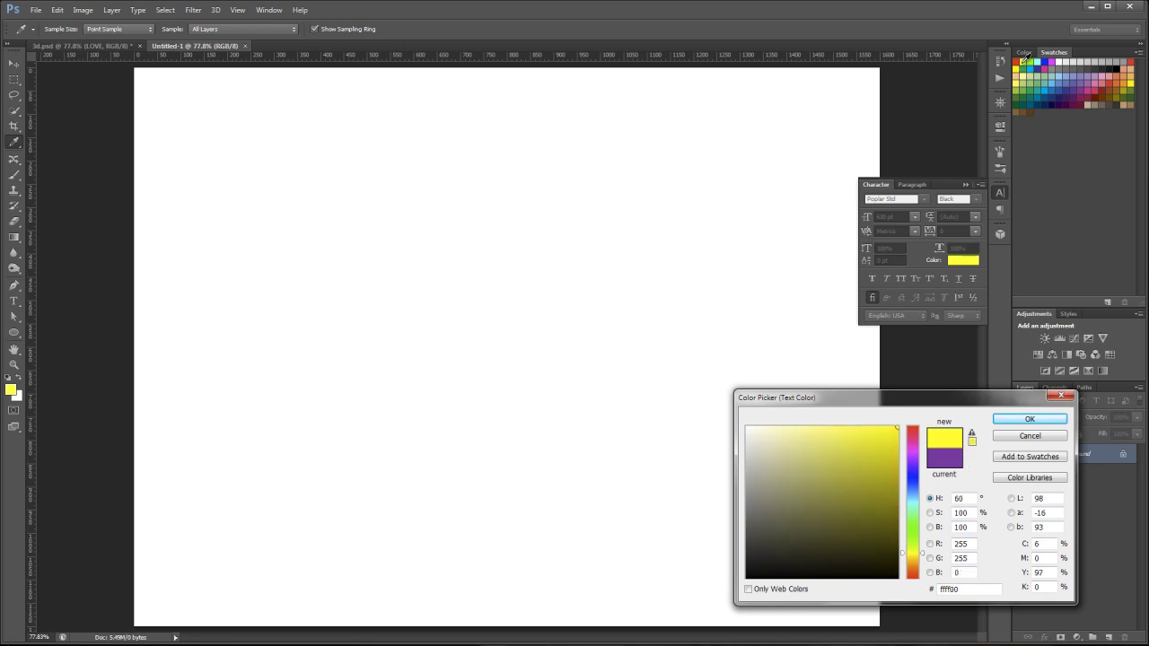
click(1031, 419)
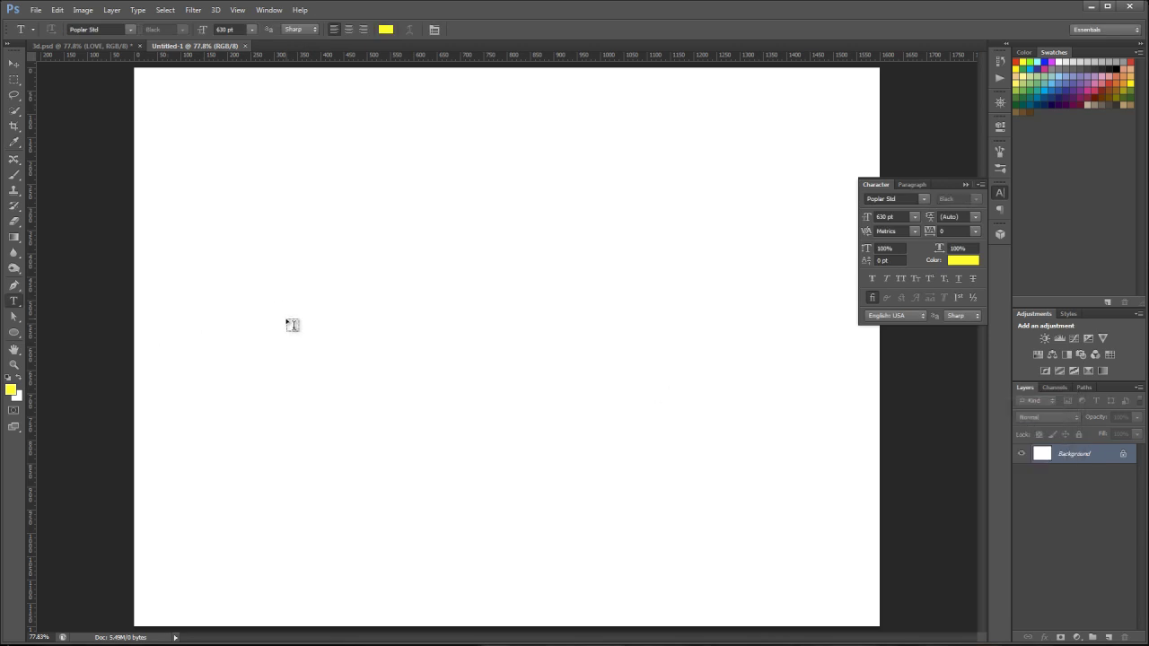
Add the horizontal text "earth" in Poplar Std at 630 pt and reposition it around the middle of the canvas.
right_click(22, 305)
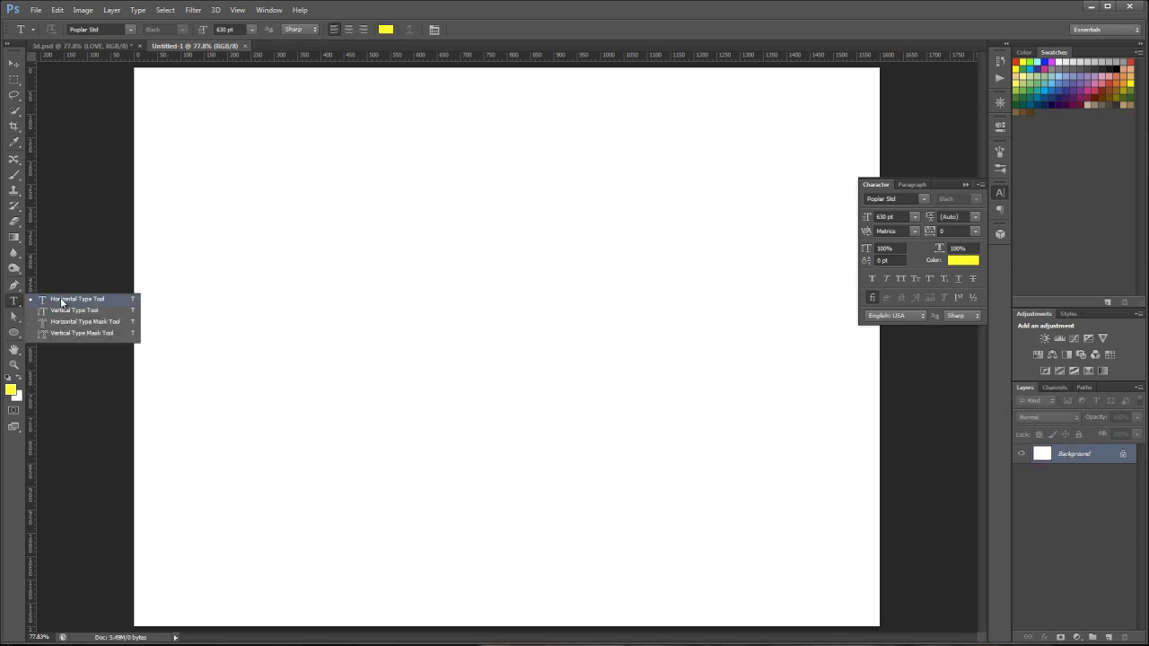
click(61, 302)
click(289, 314)
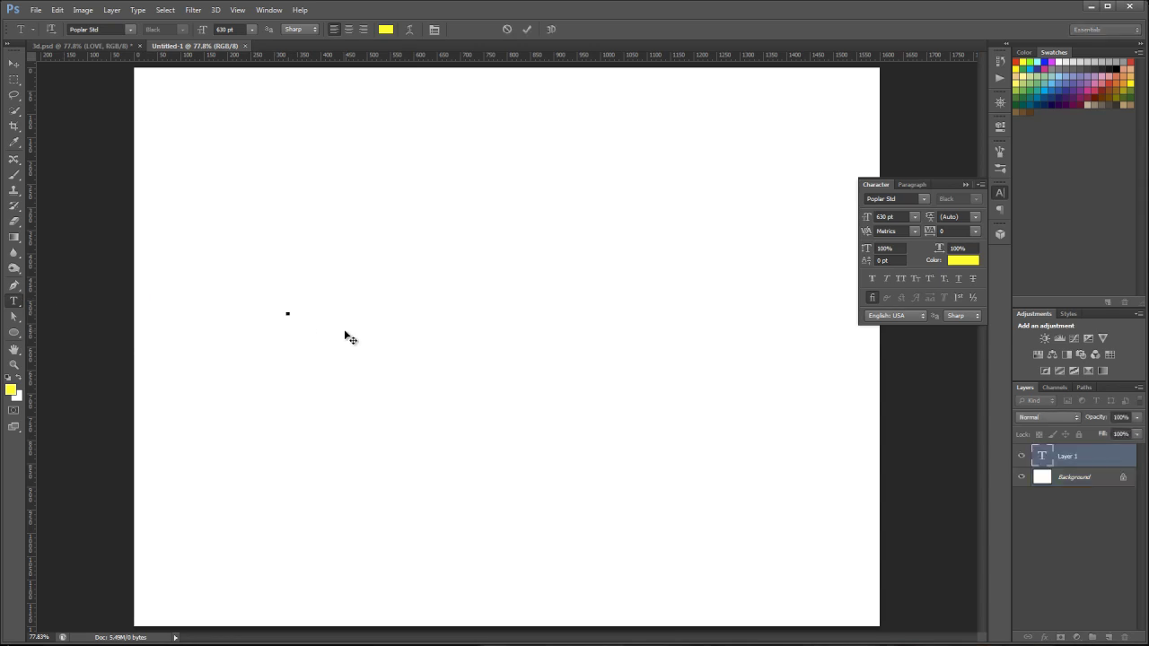
text(e)
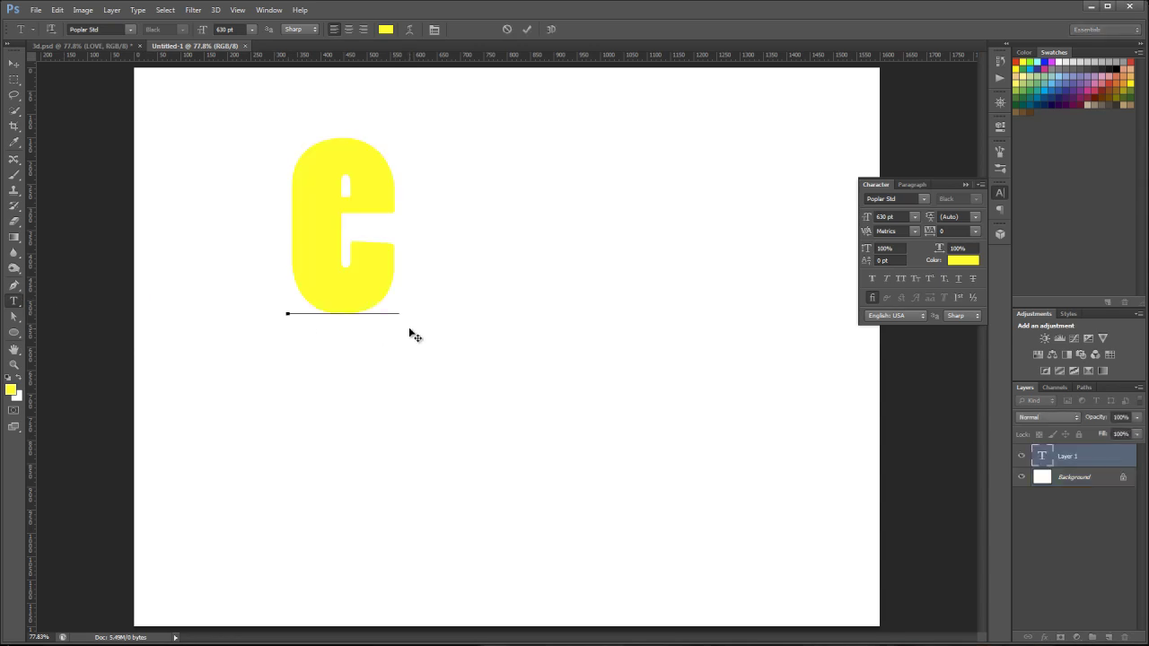
text(arth)
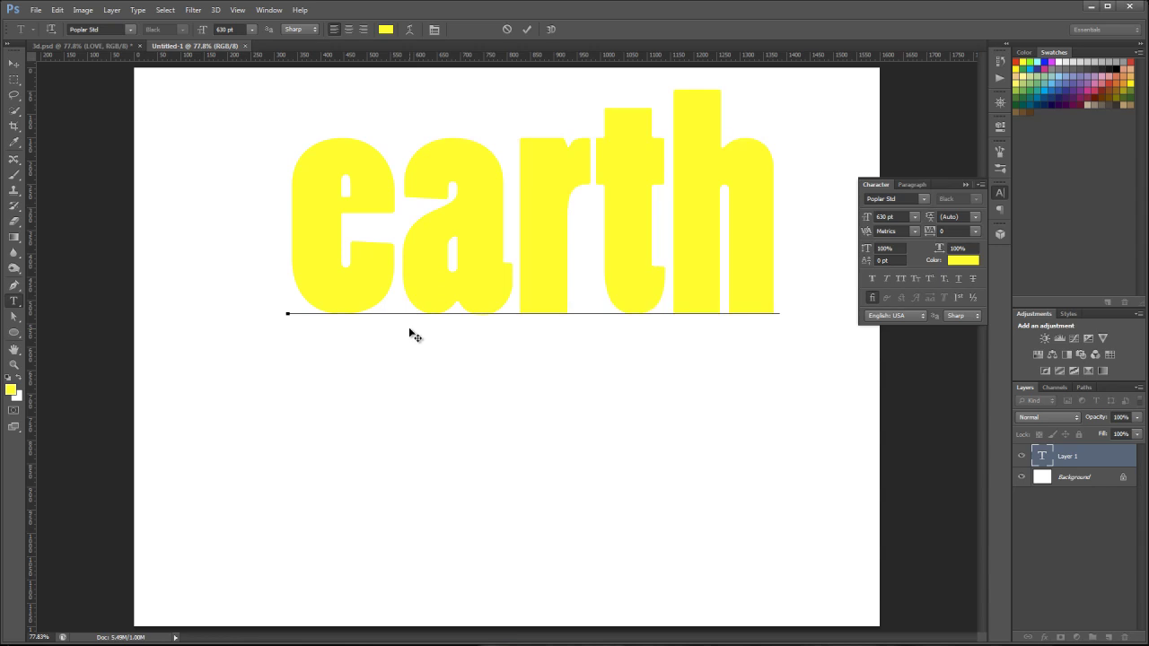
drag(449, 421, 411, 532)
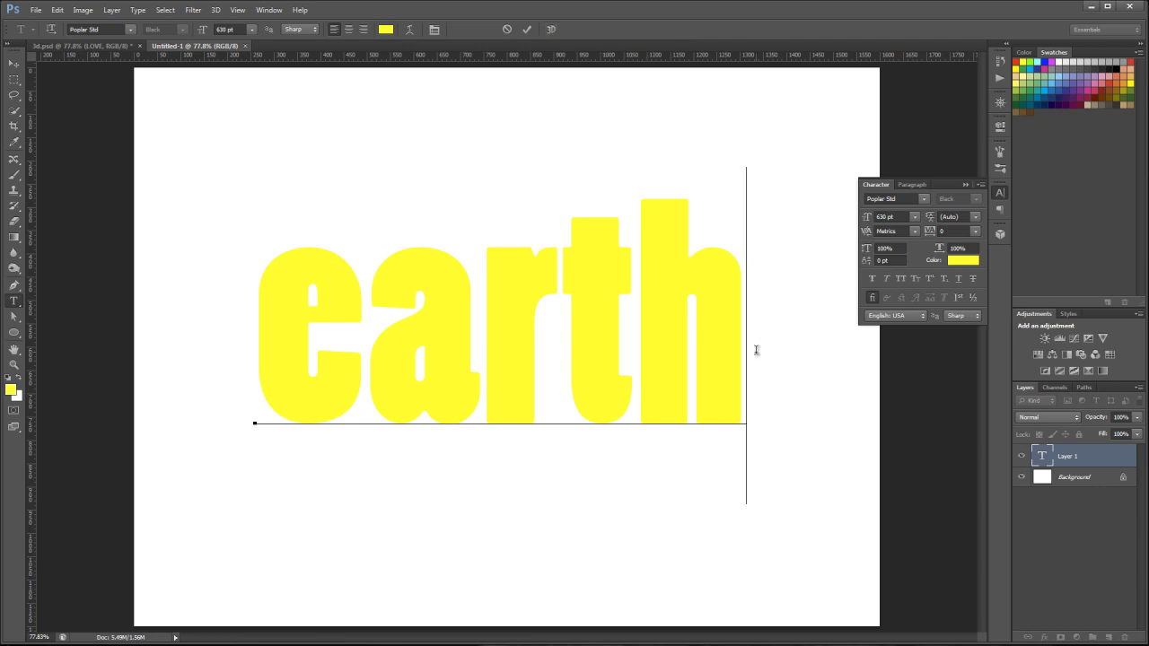
Convert the whole word "earth" into extruded 3D text, and check the 3D camera's properties.
drag(743, 341, 270, 328)
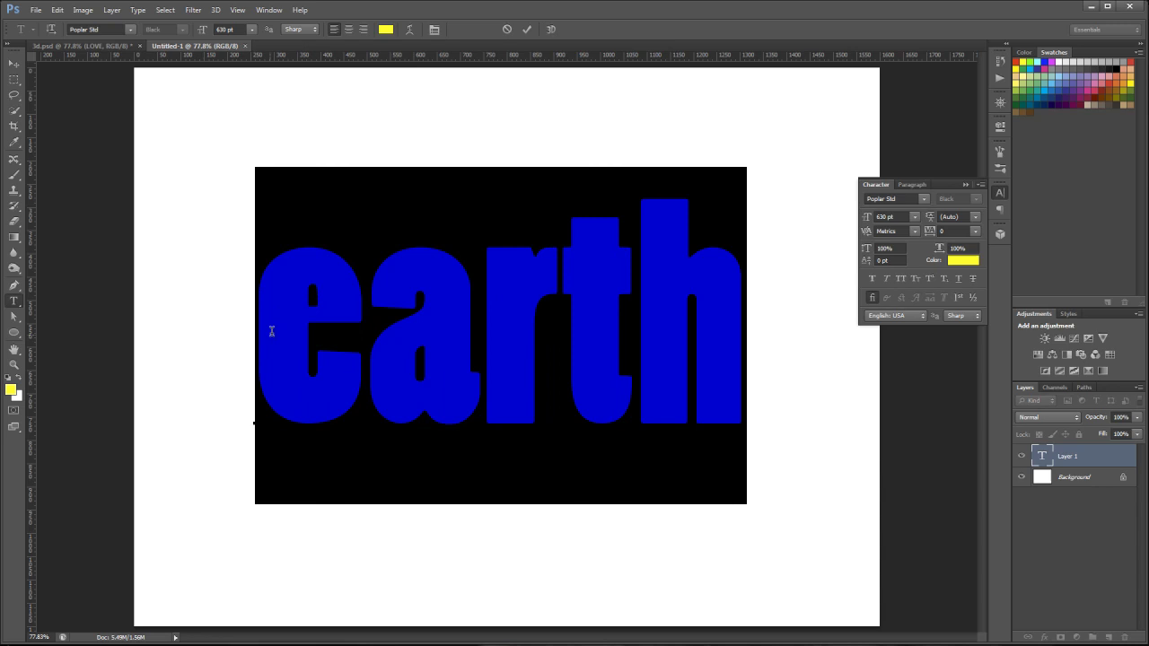
click(551, 29)
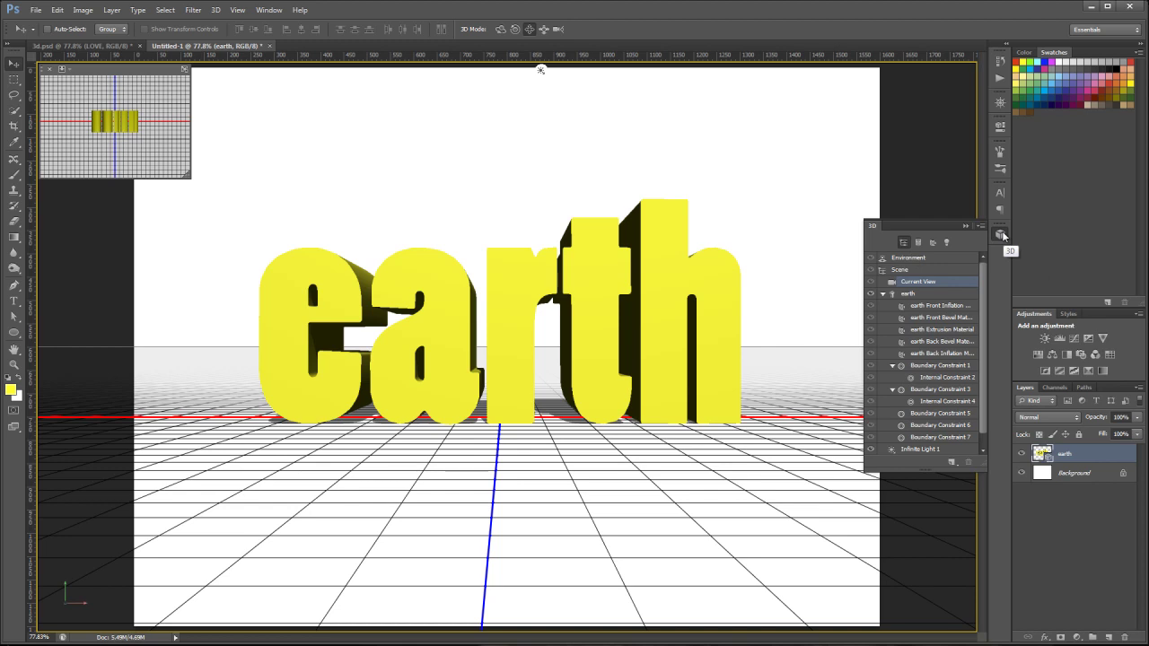
click(1000, 128)
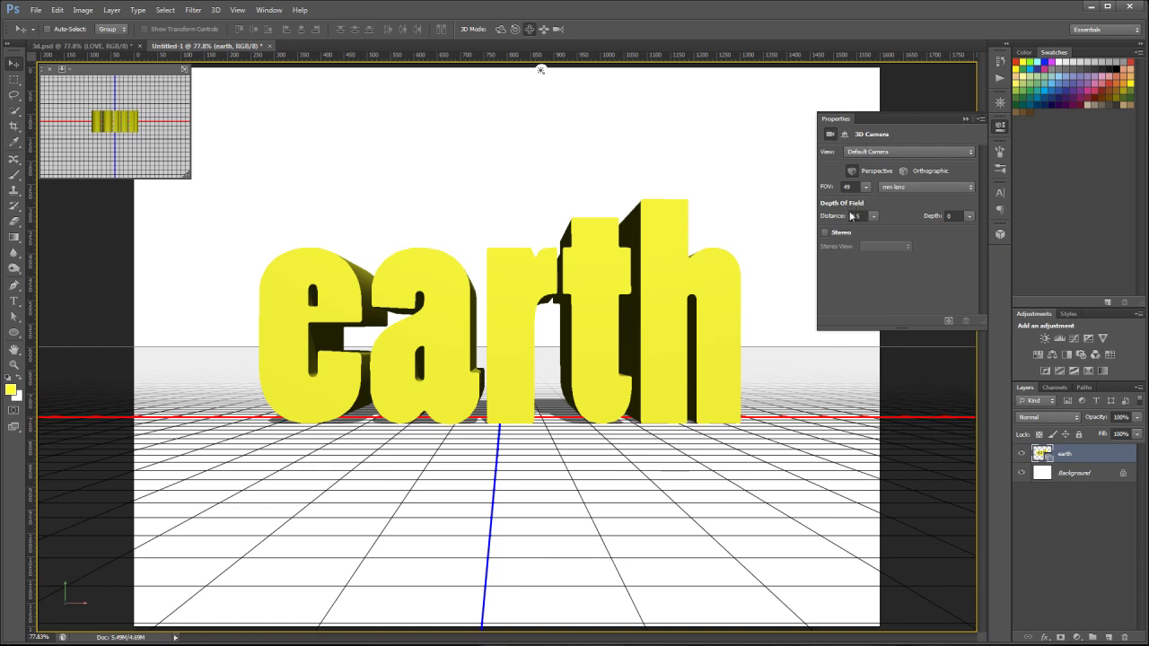
click(1000, 234)
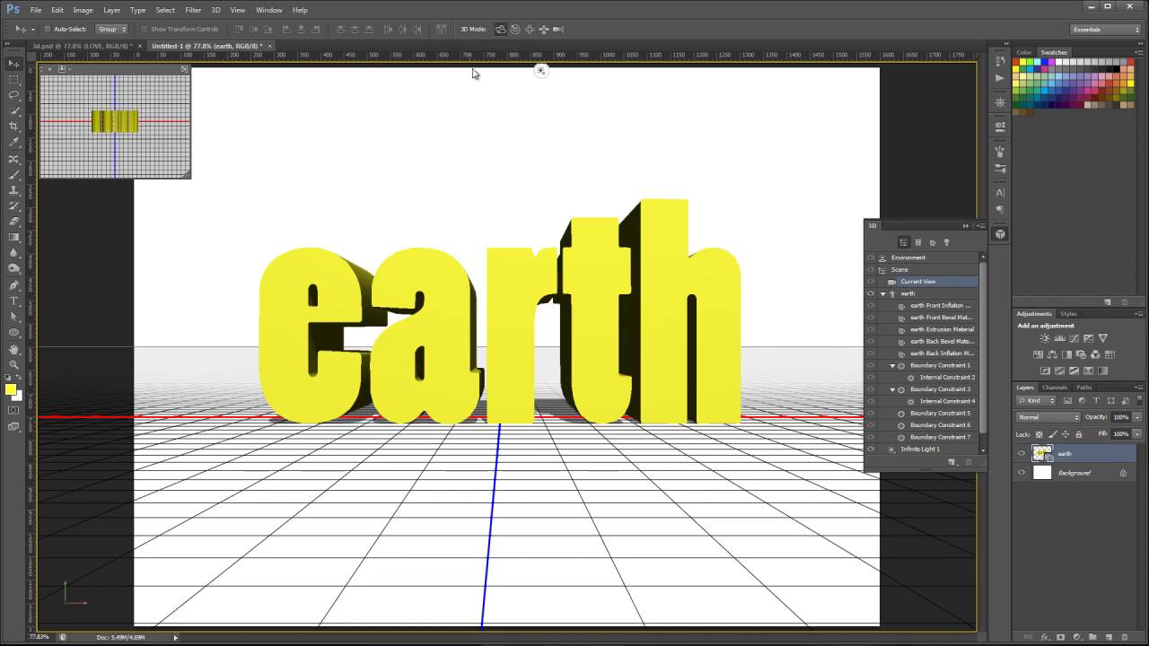
Orbit the 3D camera to show the text's front together with its left side, at a low viewing angle.
click(500, 31)
drag(284, 225, 378, 253)
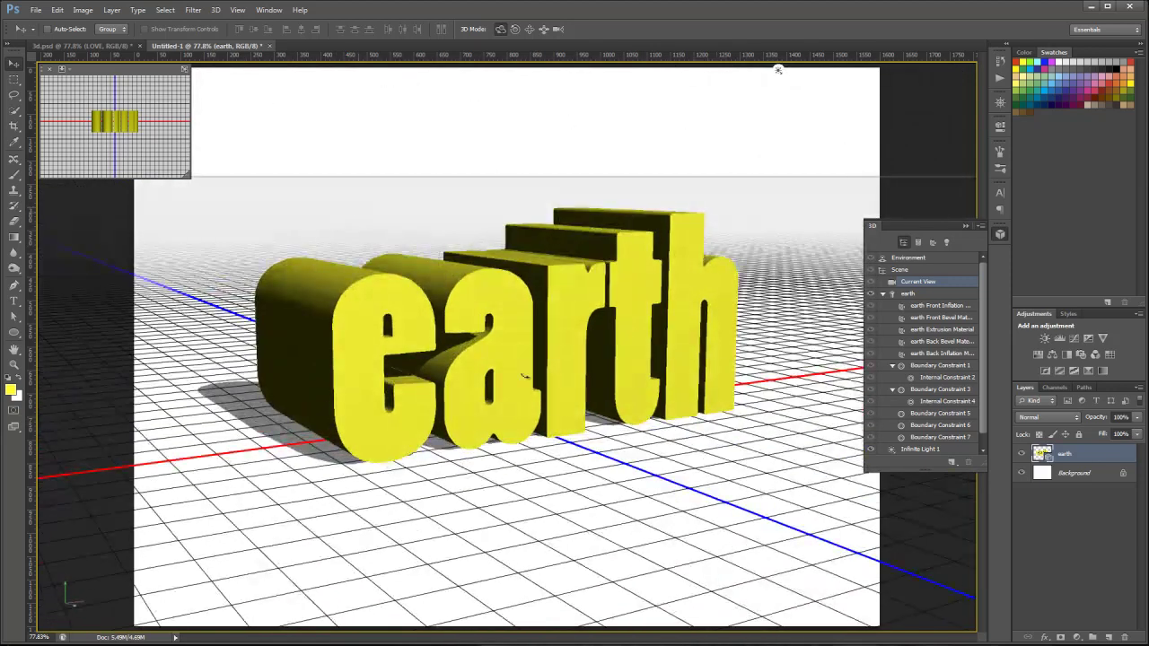
drag(777, 69, 744, 69)
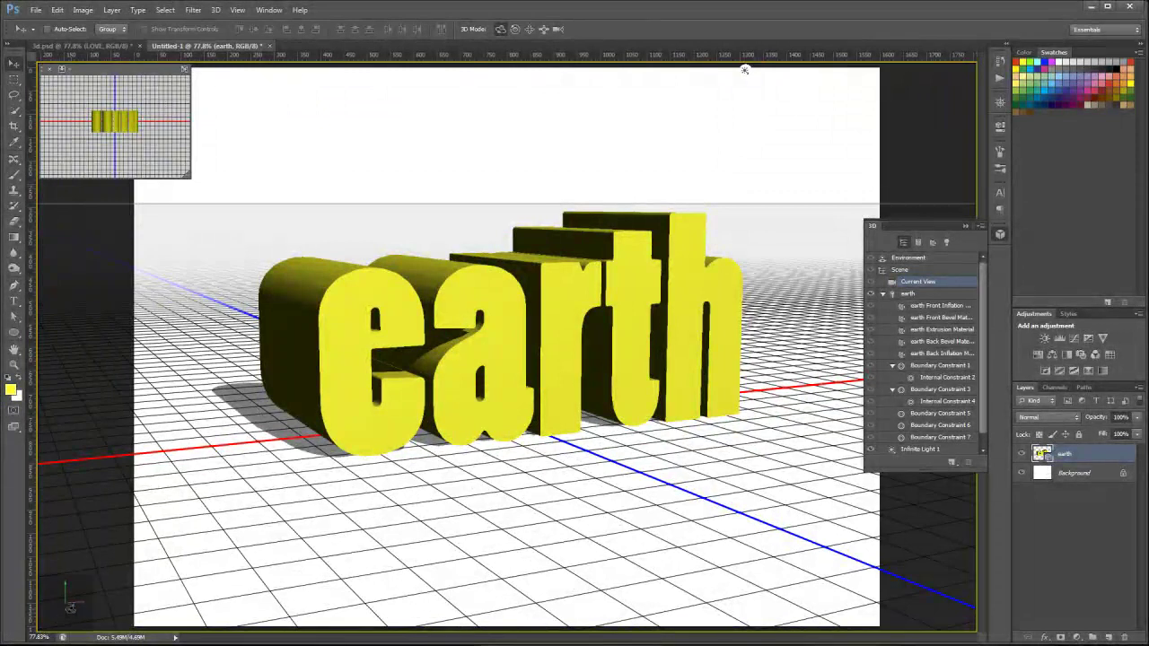
drag(744, 69, 674, 69)
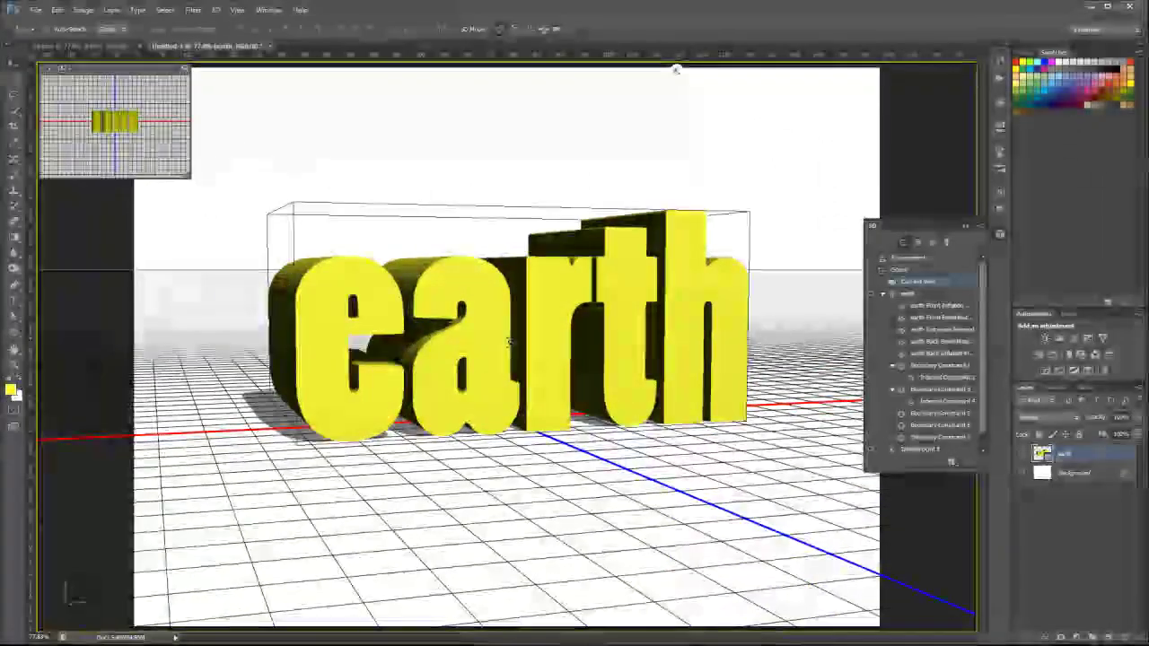
Try moving the "earth" mesh with its on-canvas 3D controls.
drag(509, 320, 452, 378)
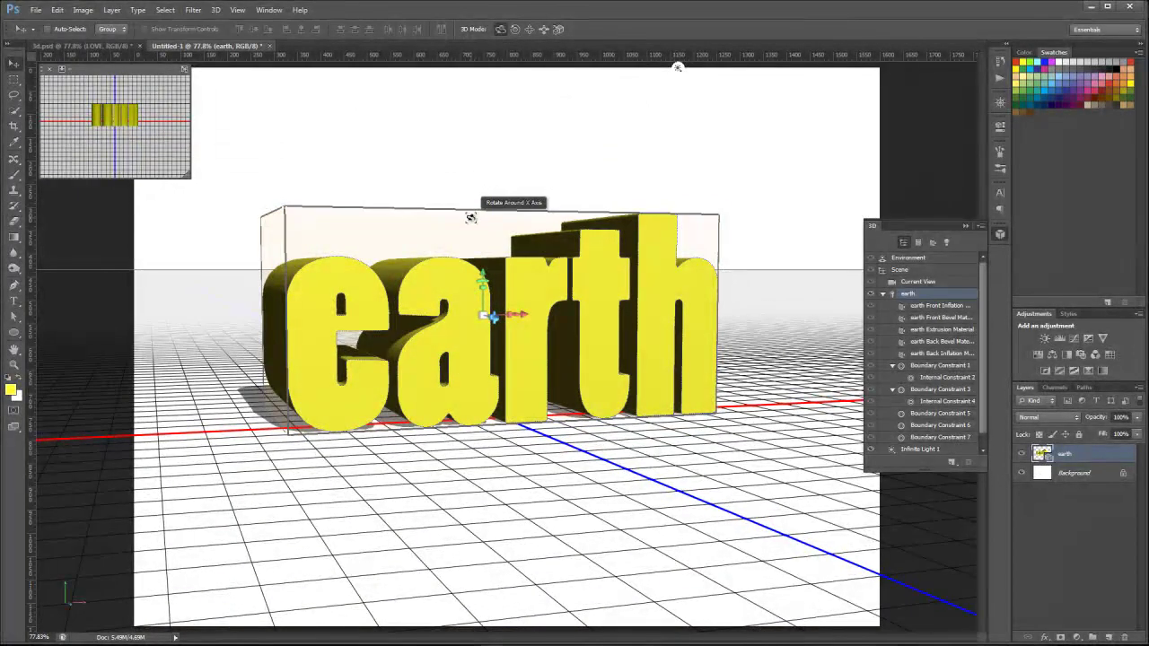
click(470, 217)
click(539, 269)
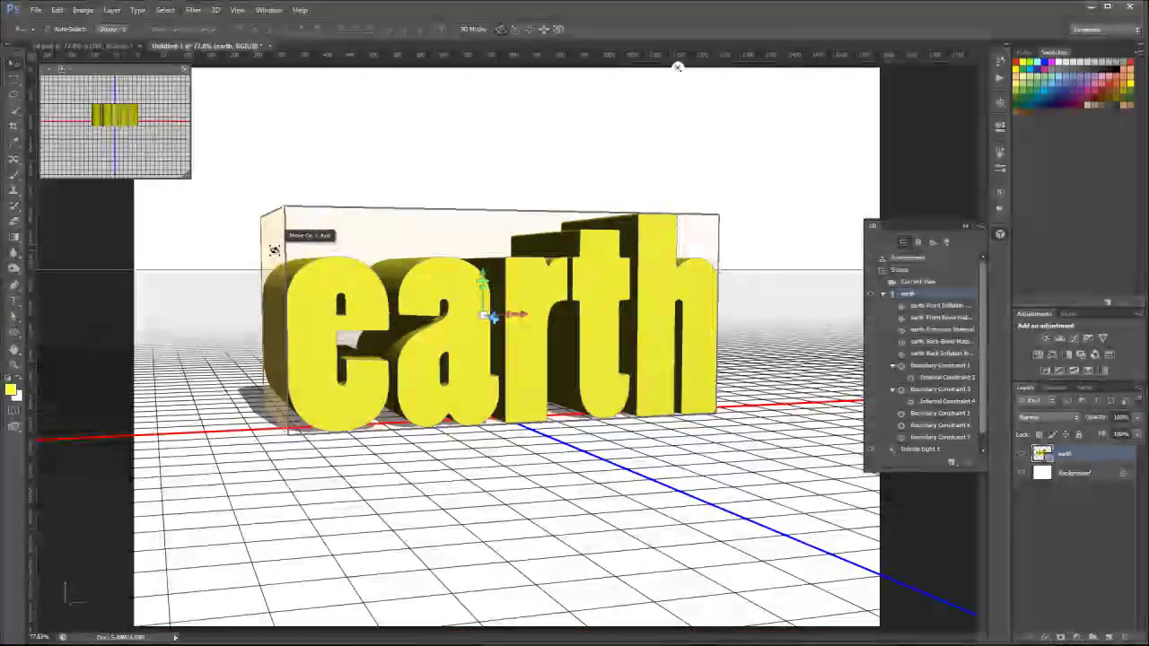
click(274, 250)
Orbit the 3D camera to a slightly raised view of the text's front and left side.
drag(274, 251, 225, 299)
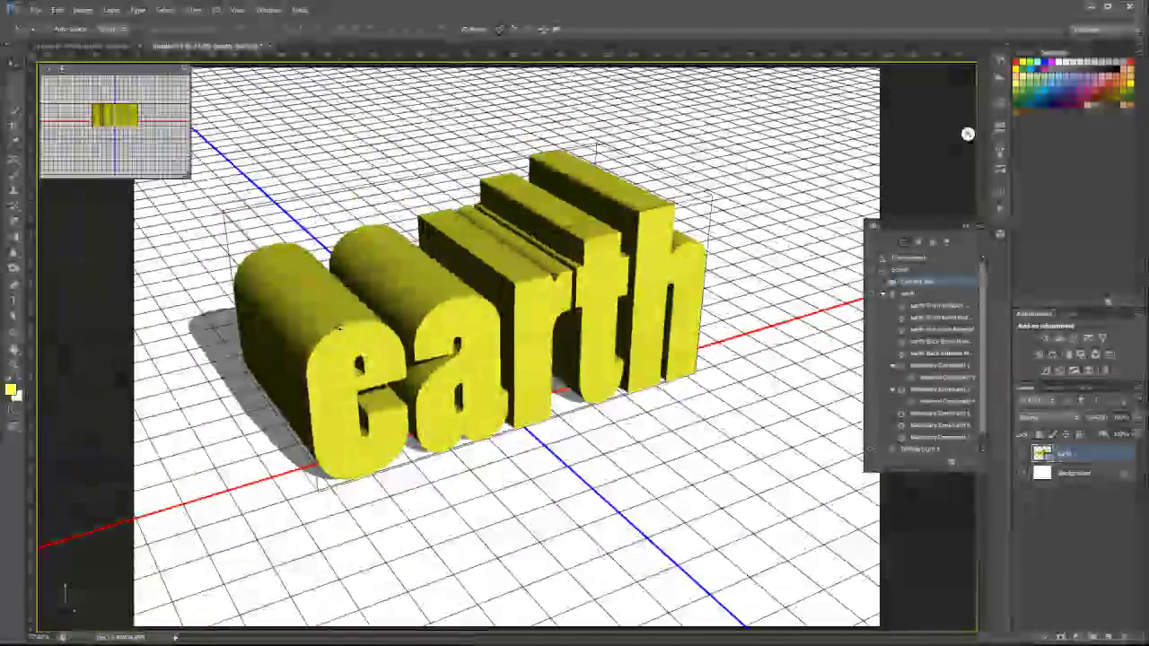
drag(269, 270, 303, 302)
click(466, 287)
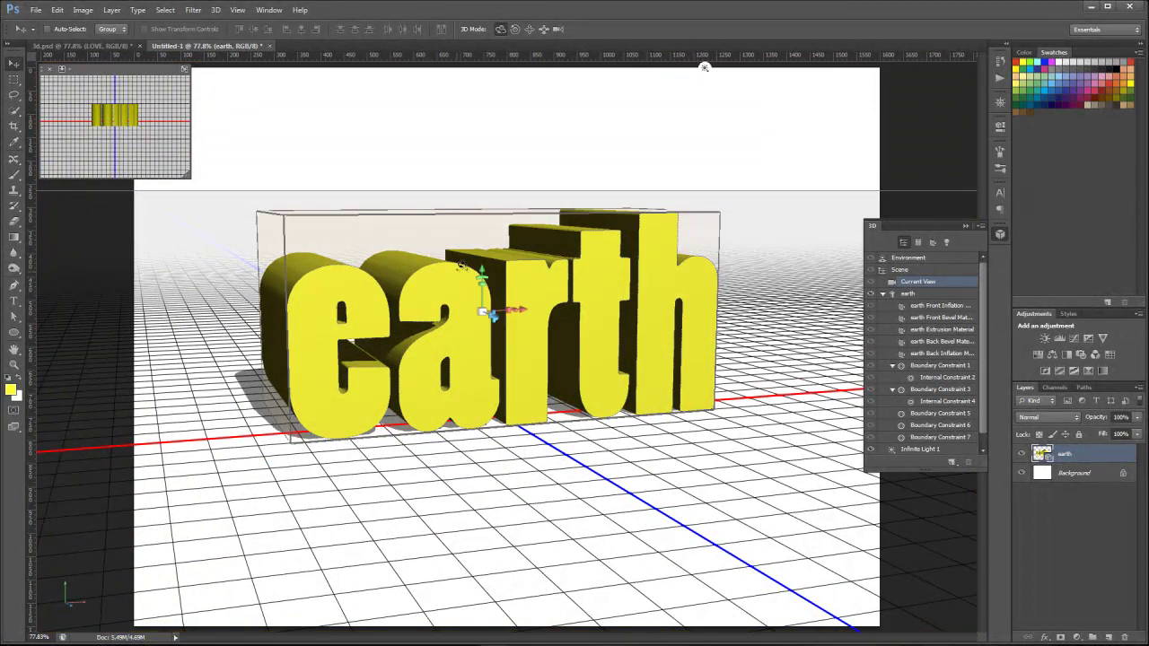
Reposition the "earth" mesh on the ground plane and scale it along X to 116.4%.
drag(478, 332, 537, 315)
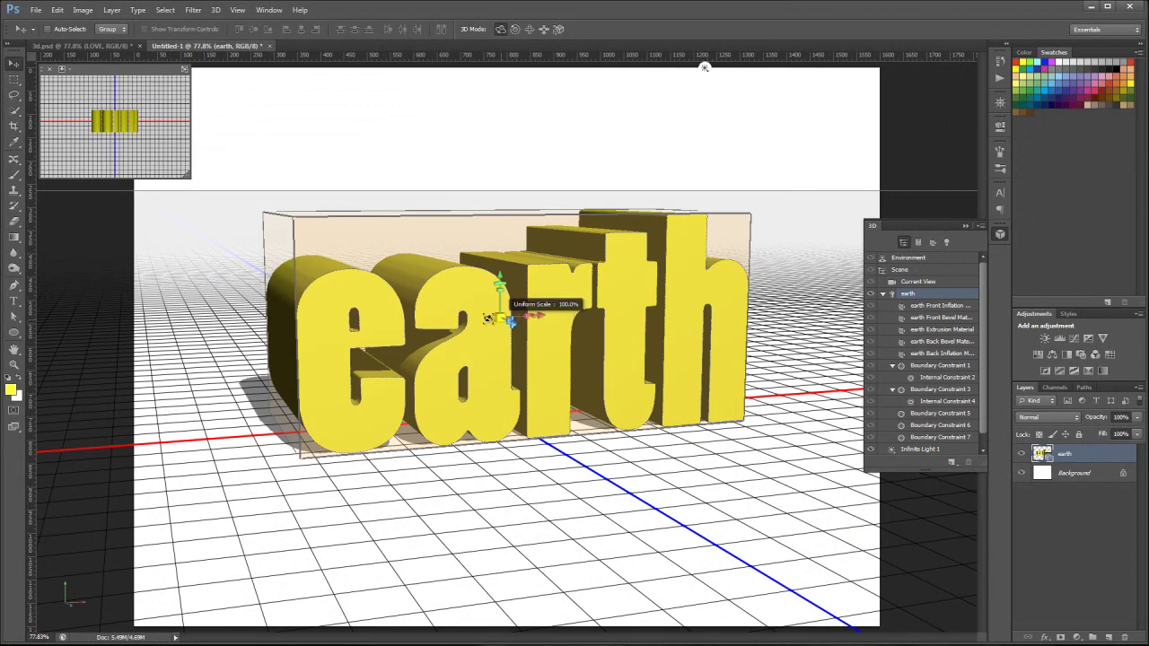
drag(525, 288, 569, 323)
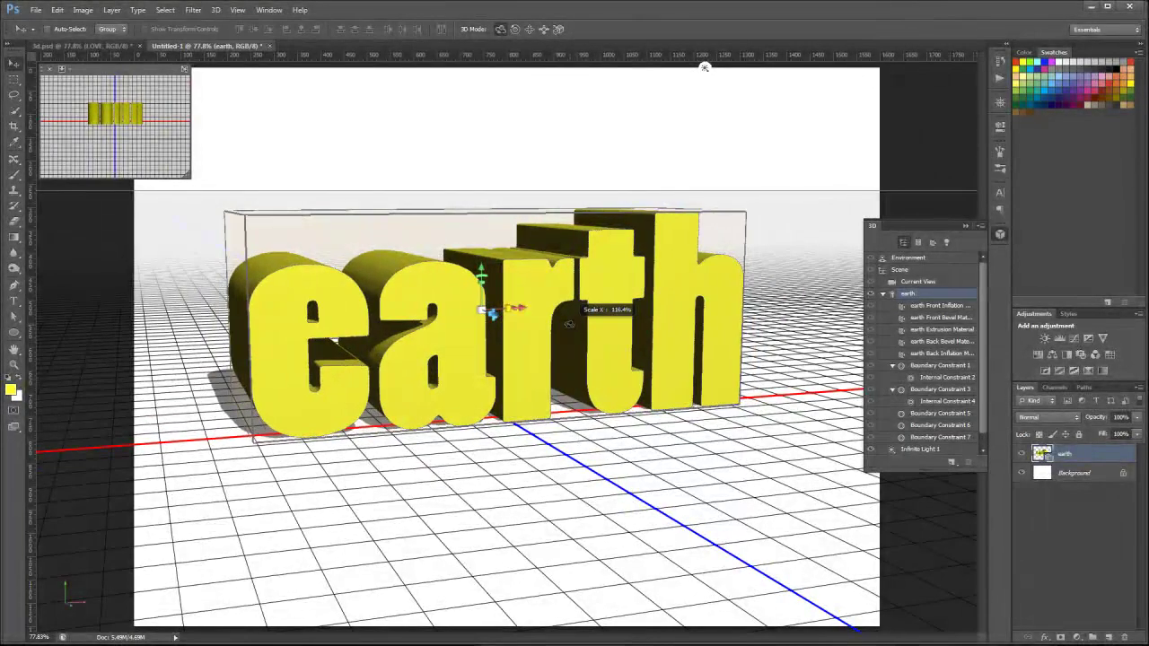
drag(569, 293, 569, 294)
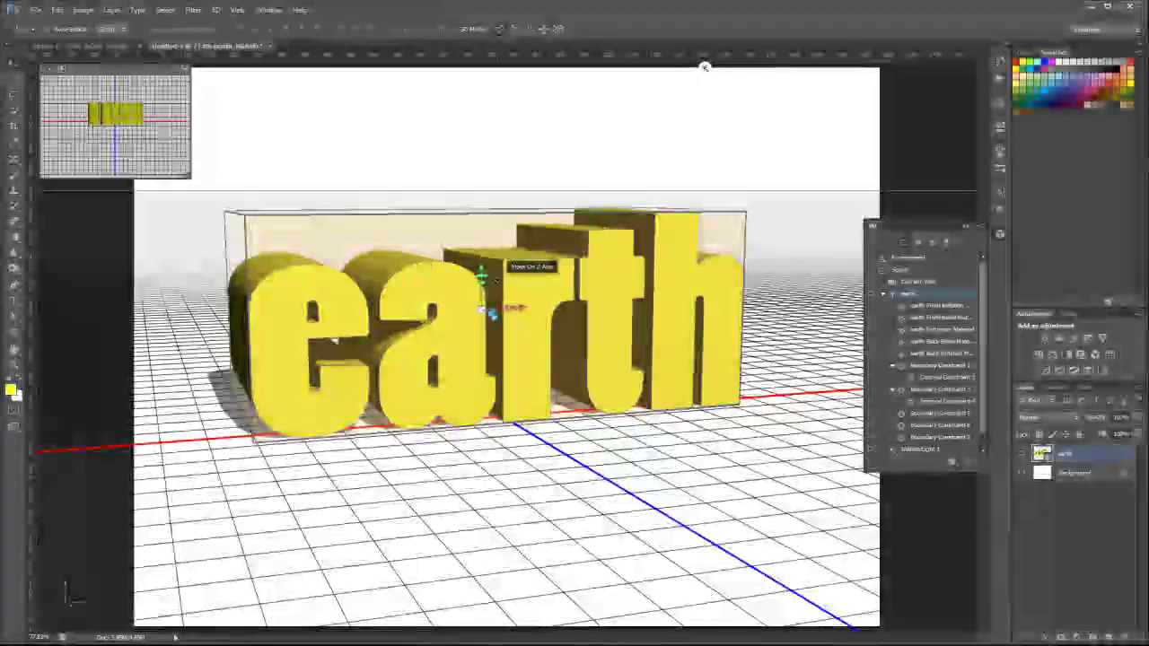
Roll the "earth" mesh very slightly using the 3D roll mode.
click(514, 30)
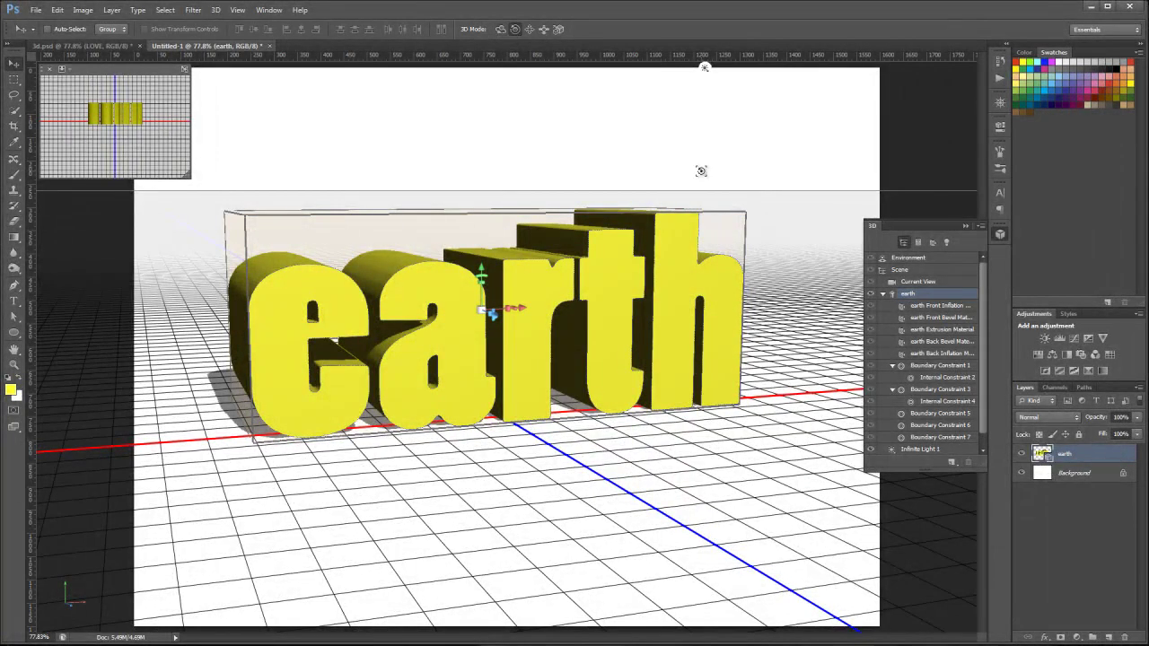
drag(777, 223, 758, 193)
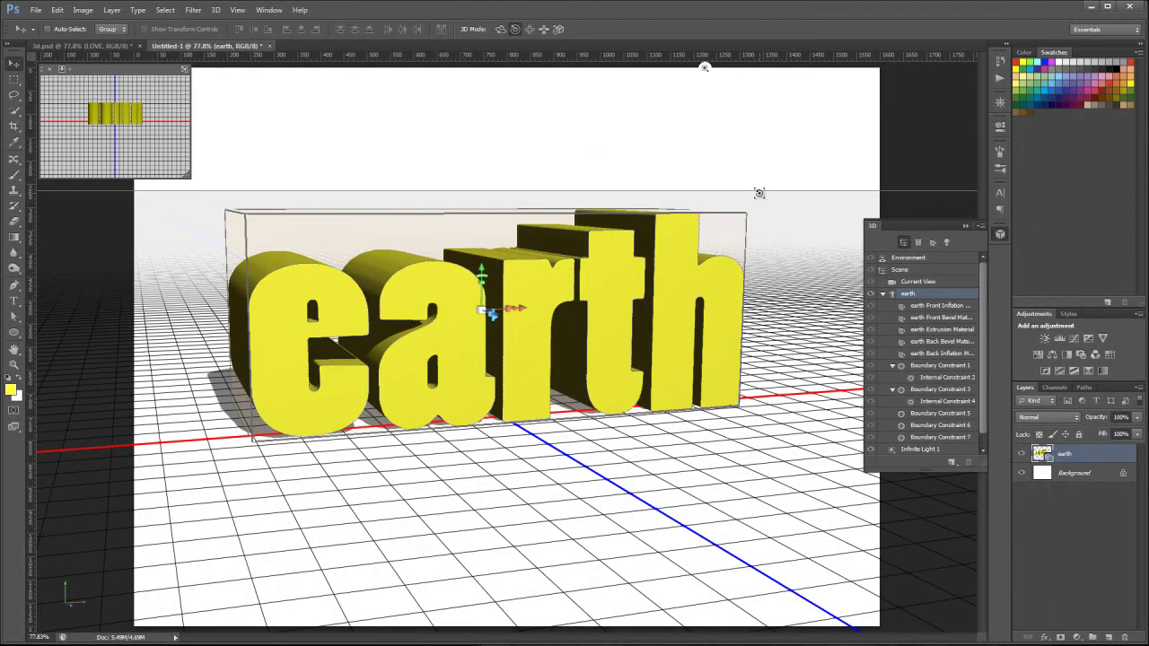
click(758, 193)
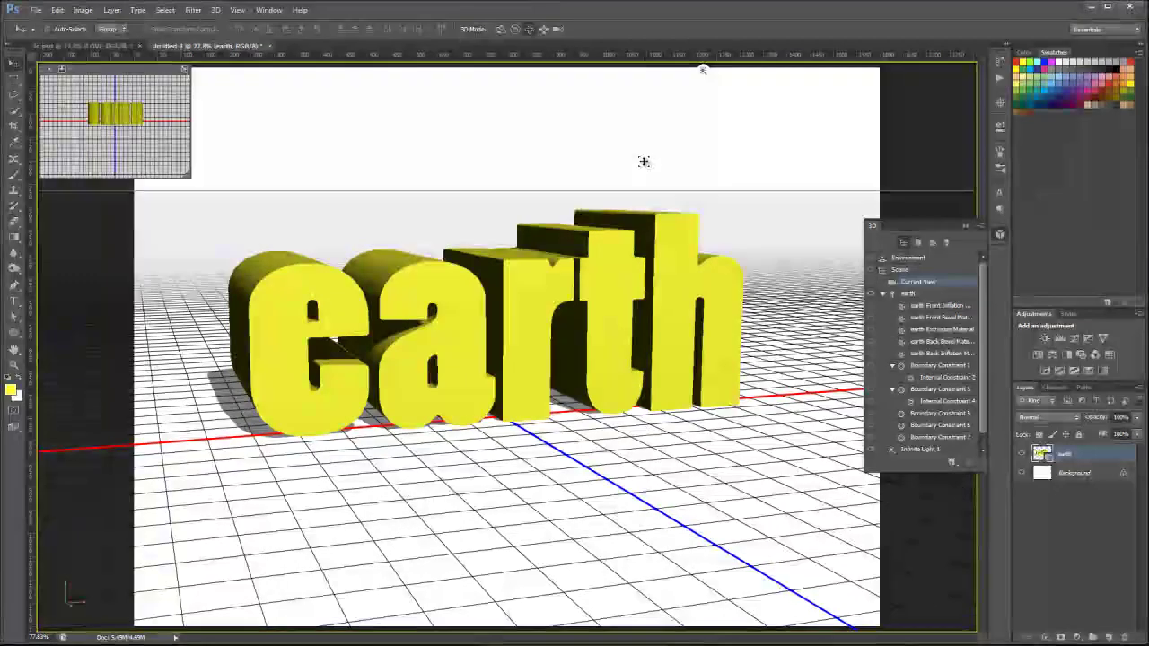
Pan, slide and zoom the 3D camera so the text appears larger and further right on the canvas.
drag(572, 165, 647, 151)
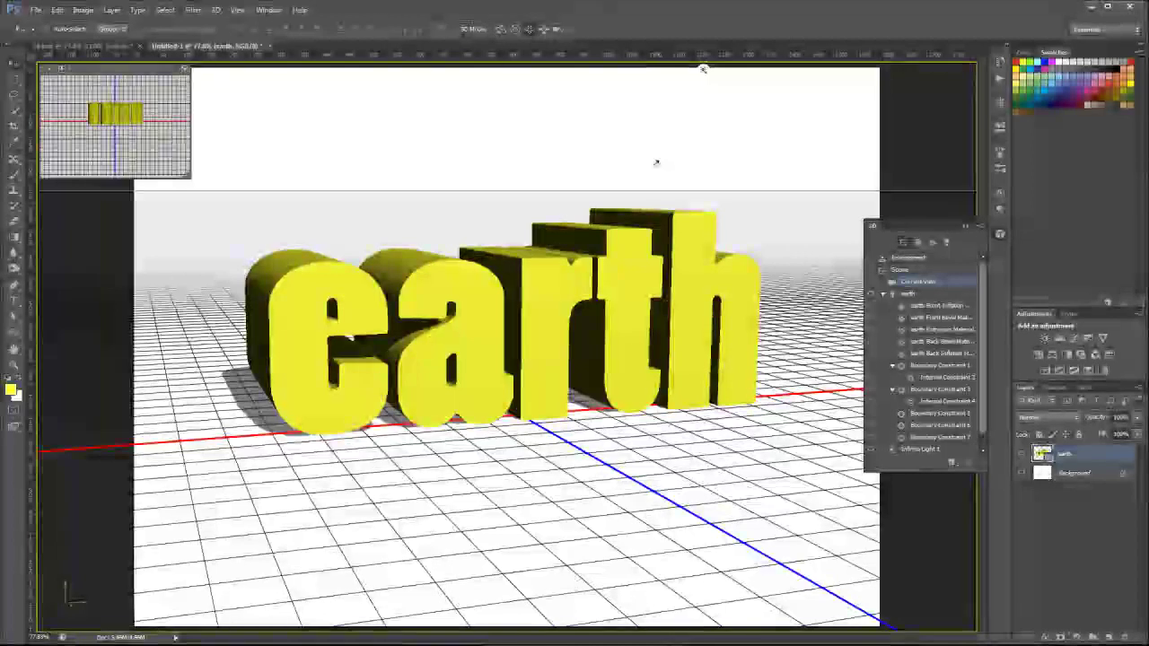
click(543, 29)
drag(494, 145, 529, 213)
click(558, 28)
drag(533, 210, 257, 218)
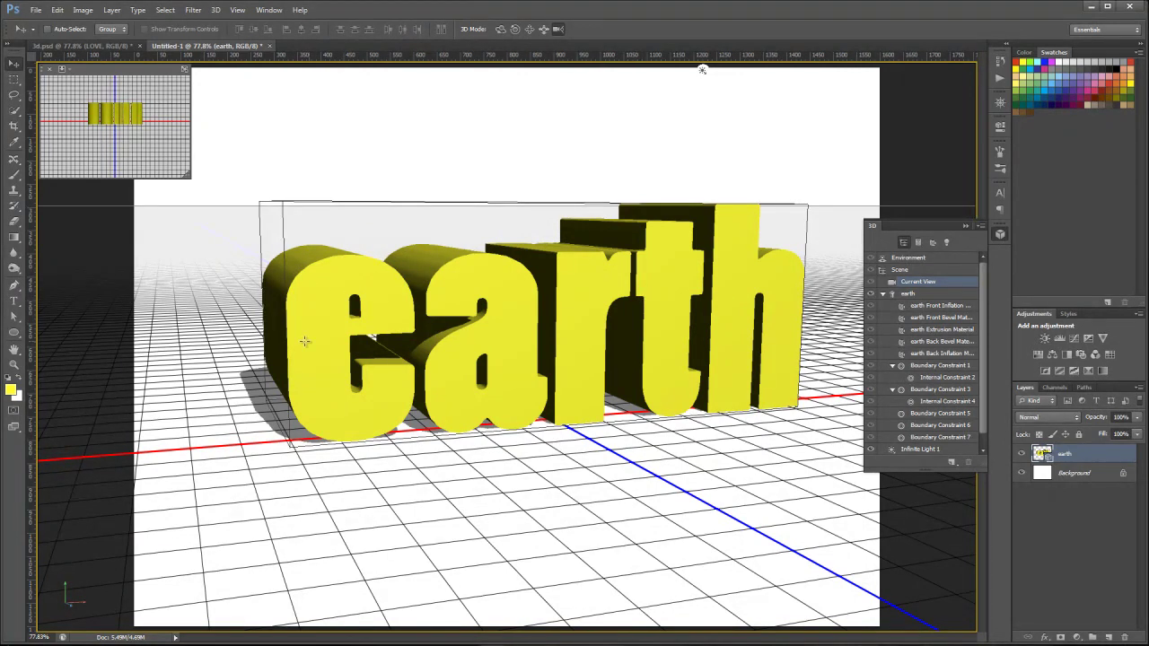
Reduce the "earth" mesh's extrusion depth slightly and open its character settings.
click(920, 295)
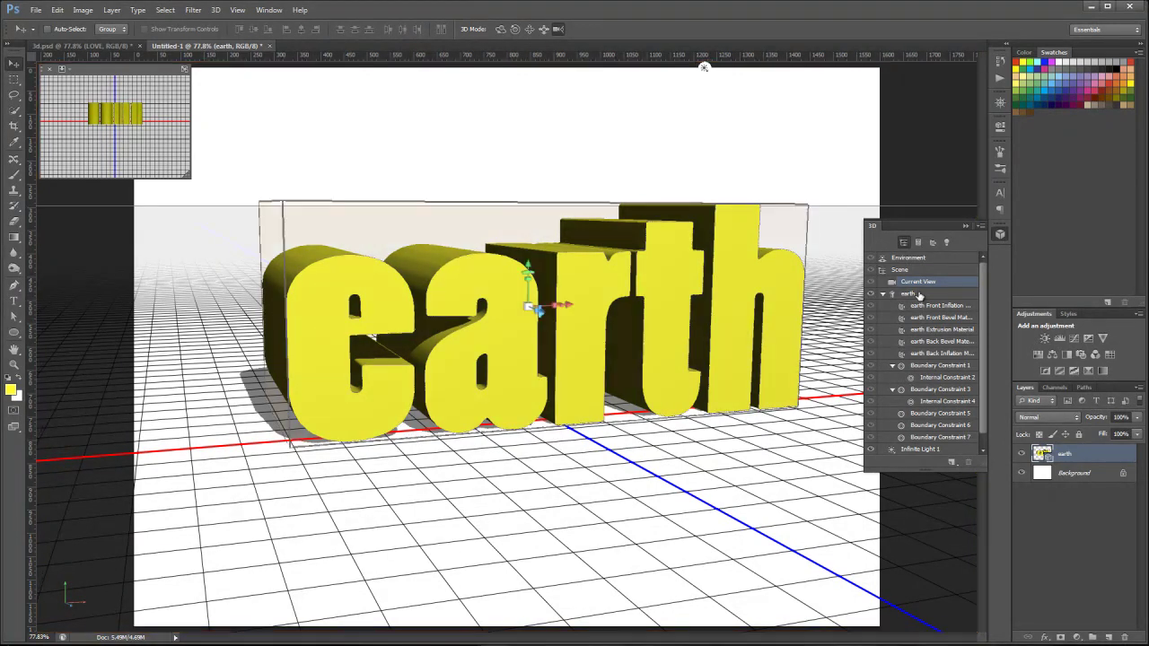
click(1000, 128)
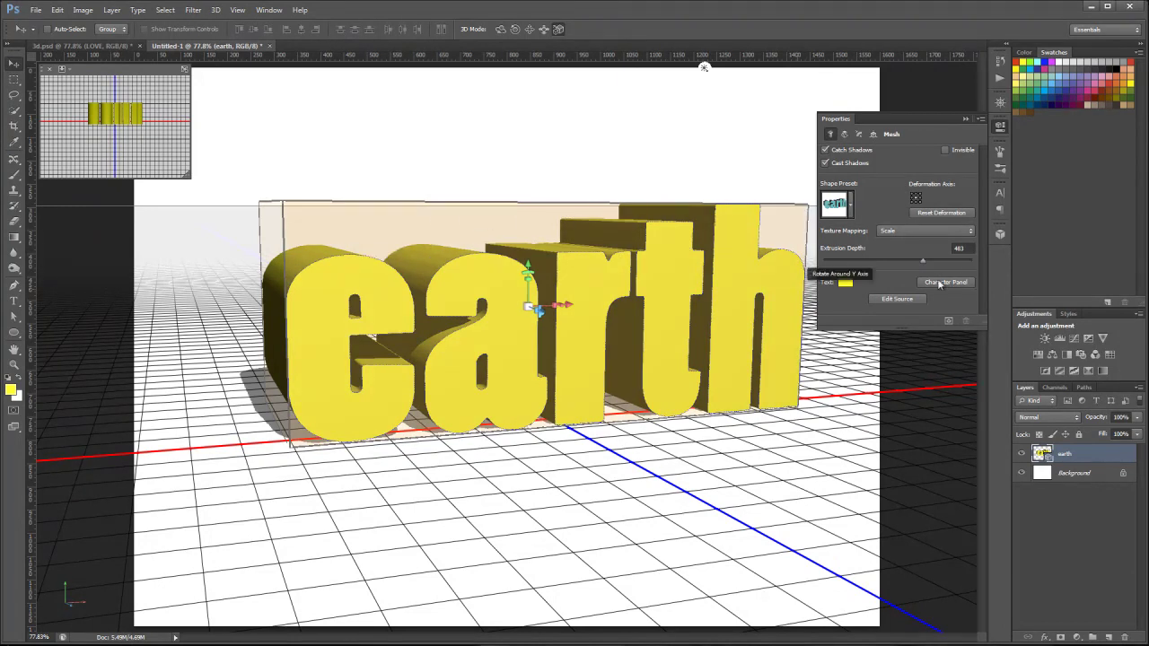
mouse_move(922, 263)
mouse_down()
mouse_move(908, 260)
mouse_move(937, 262)
mouse_move(915, 263)
mouse_up()
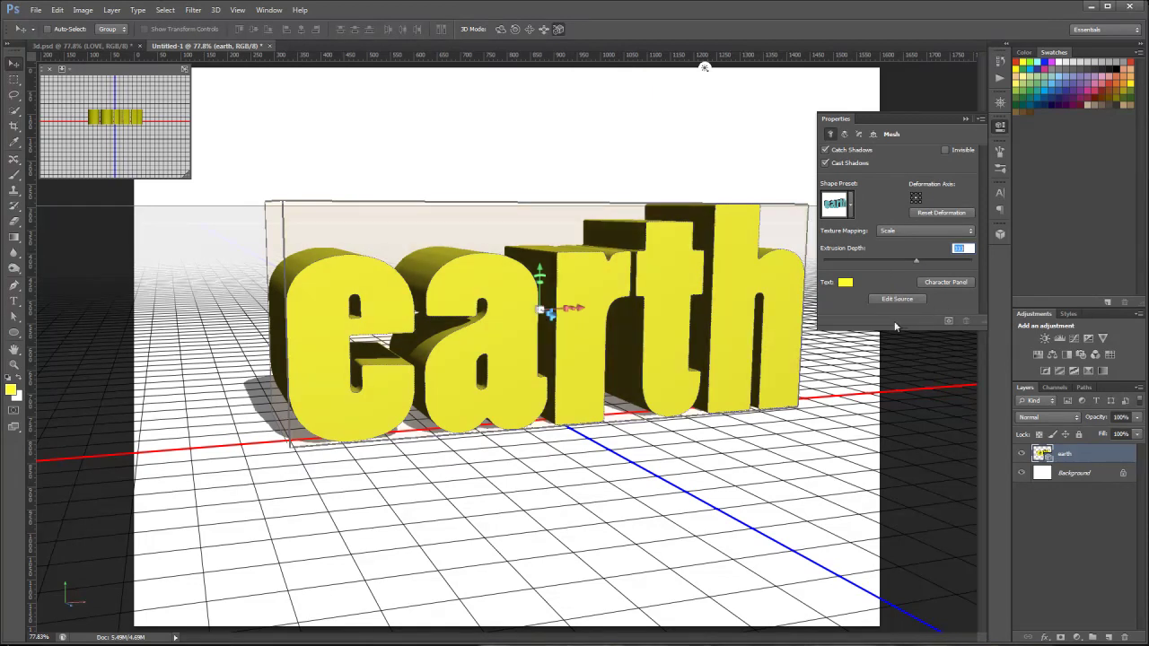
click(946, 283)
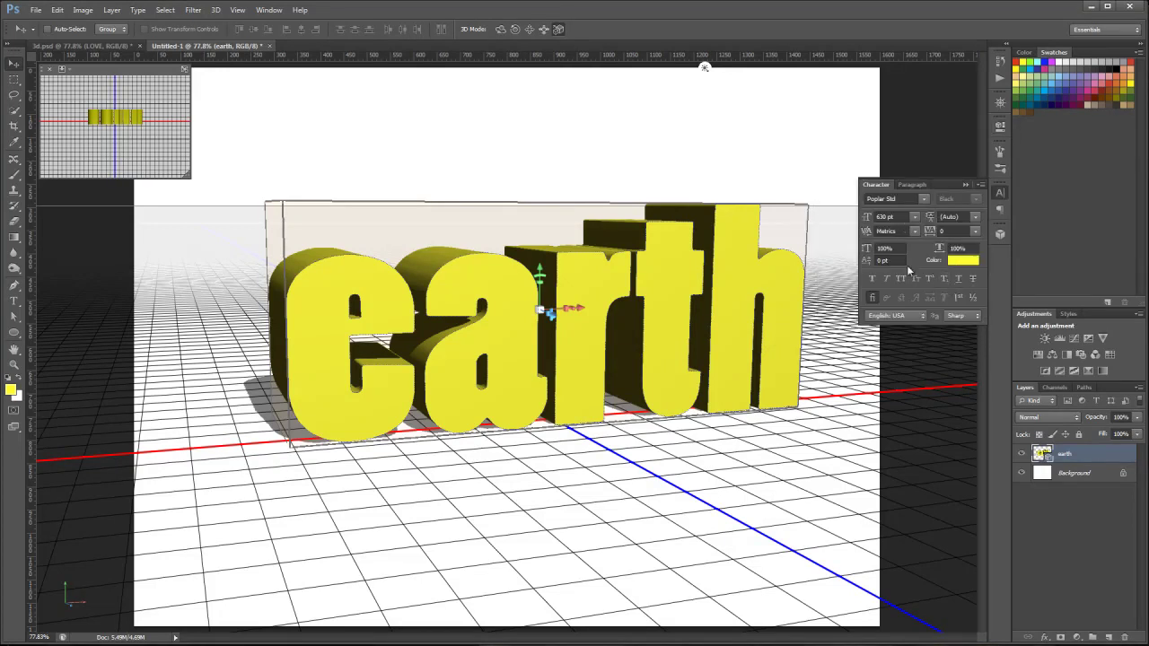
Edit the source text of the 3D mesh to read "earth1" and save it back to the 3D document.
click(1002, 125)
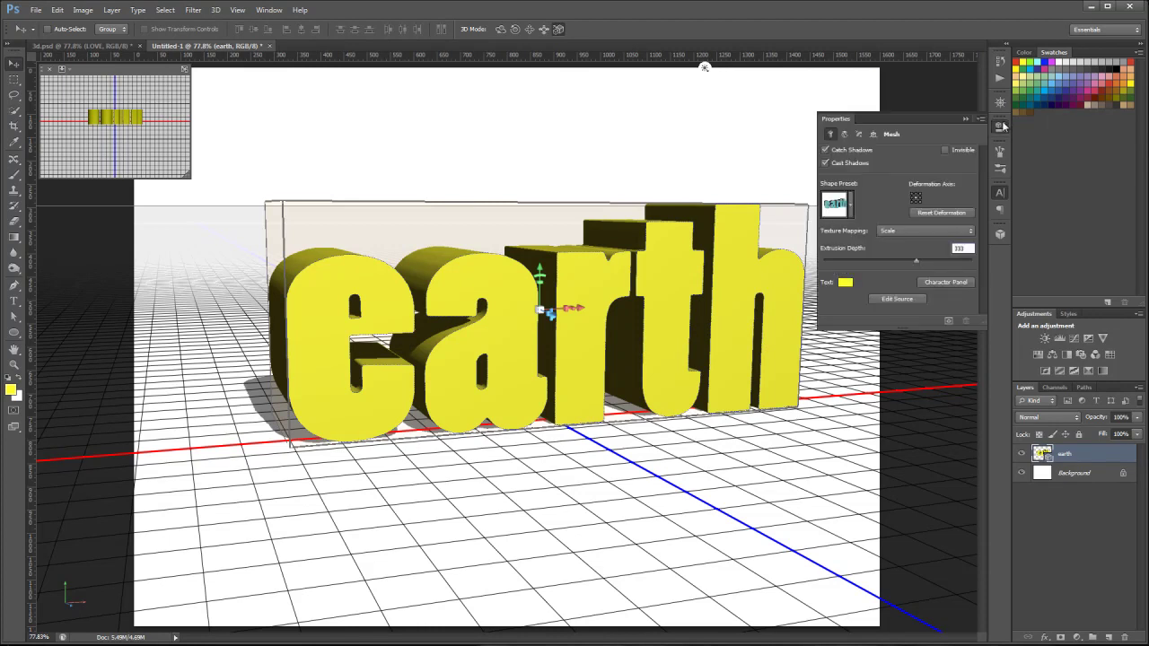
click(898, 300)
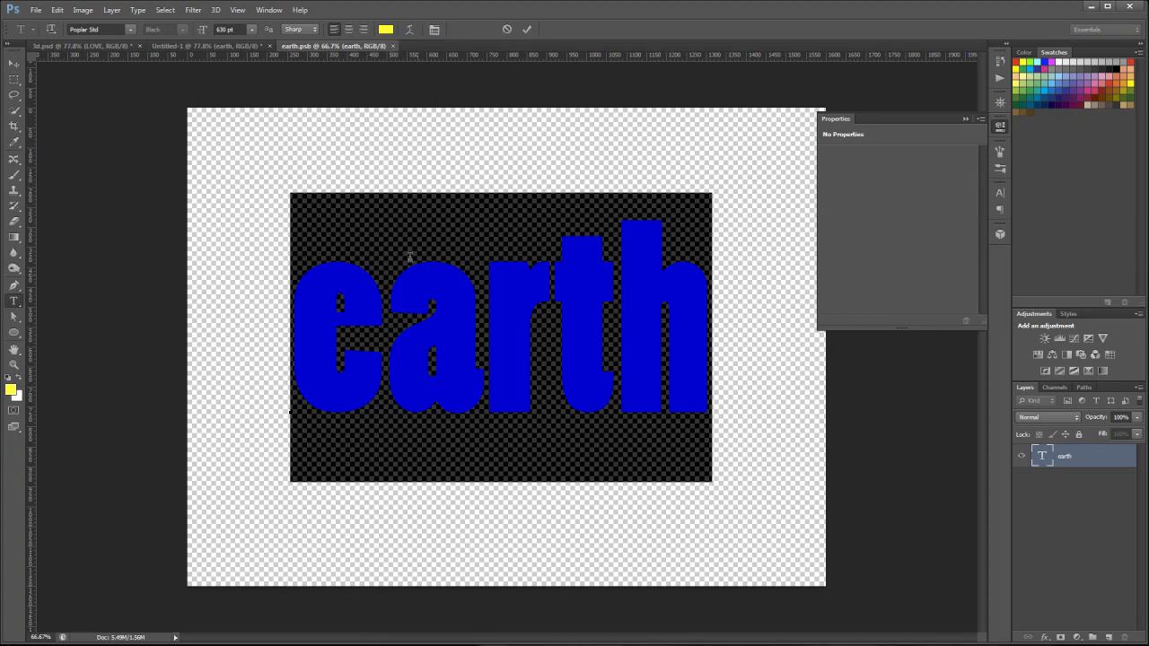
click(482, 339)
click(712, 334)
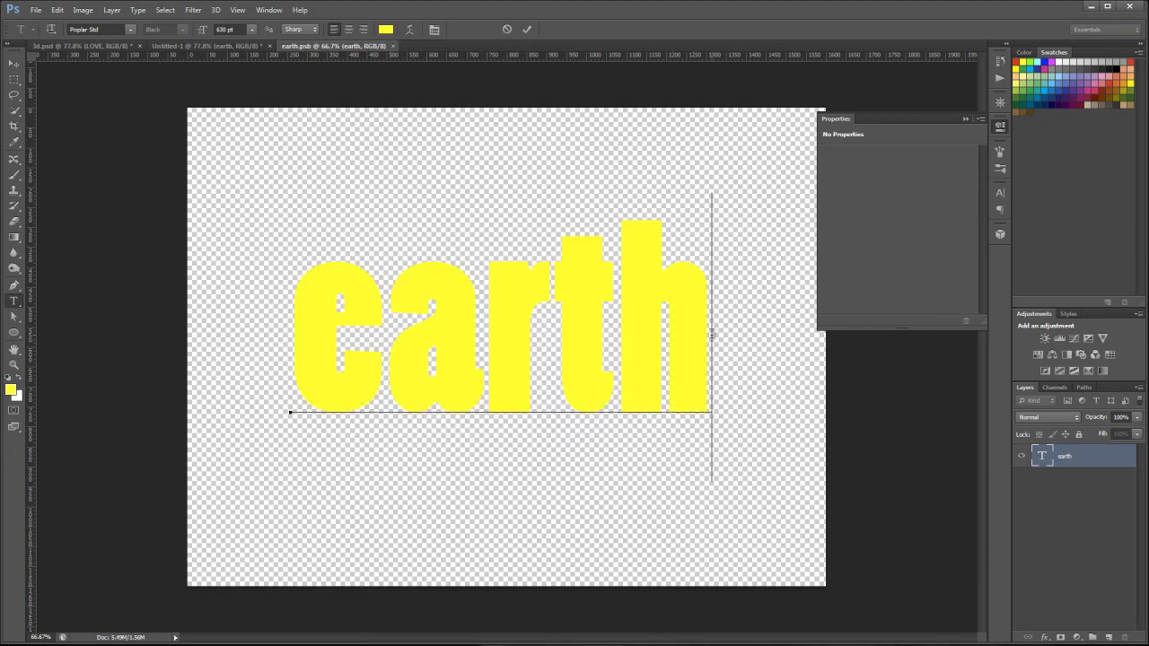
text(1)
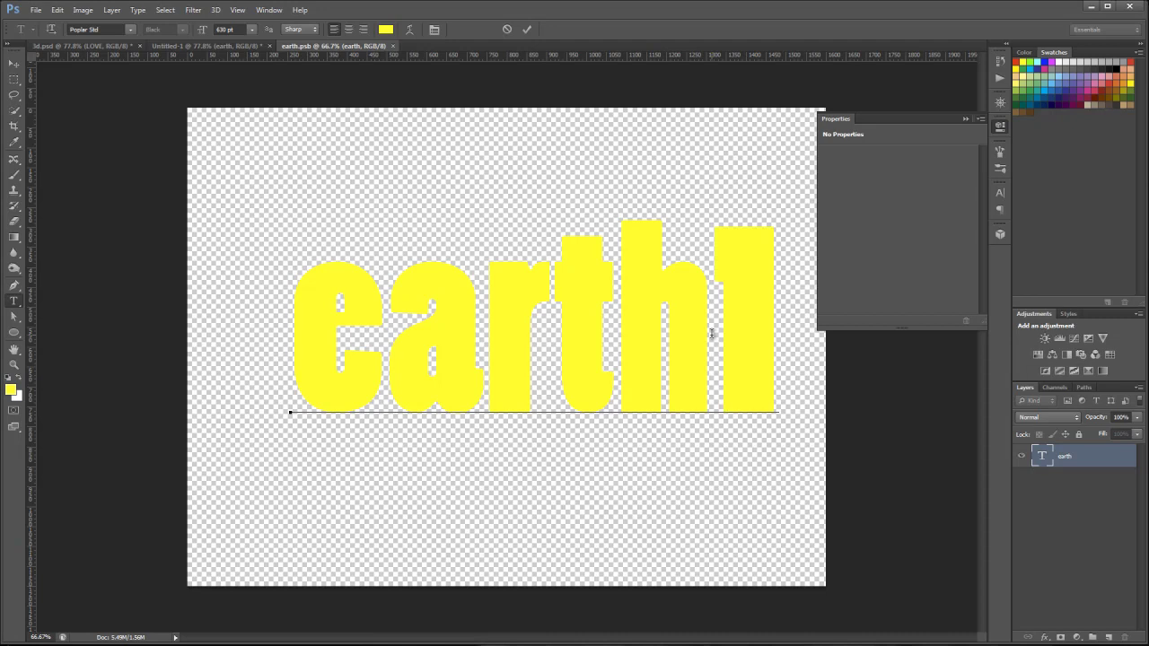
key(ctrl+Return)
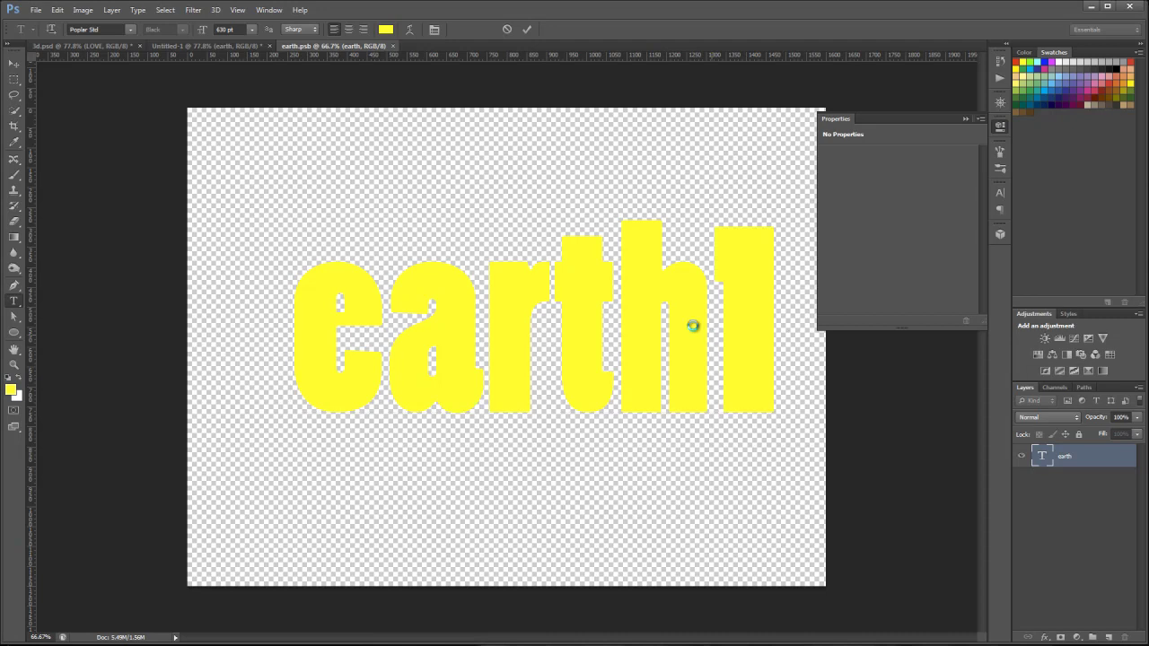
click(397, 45)
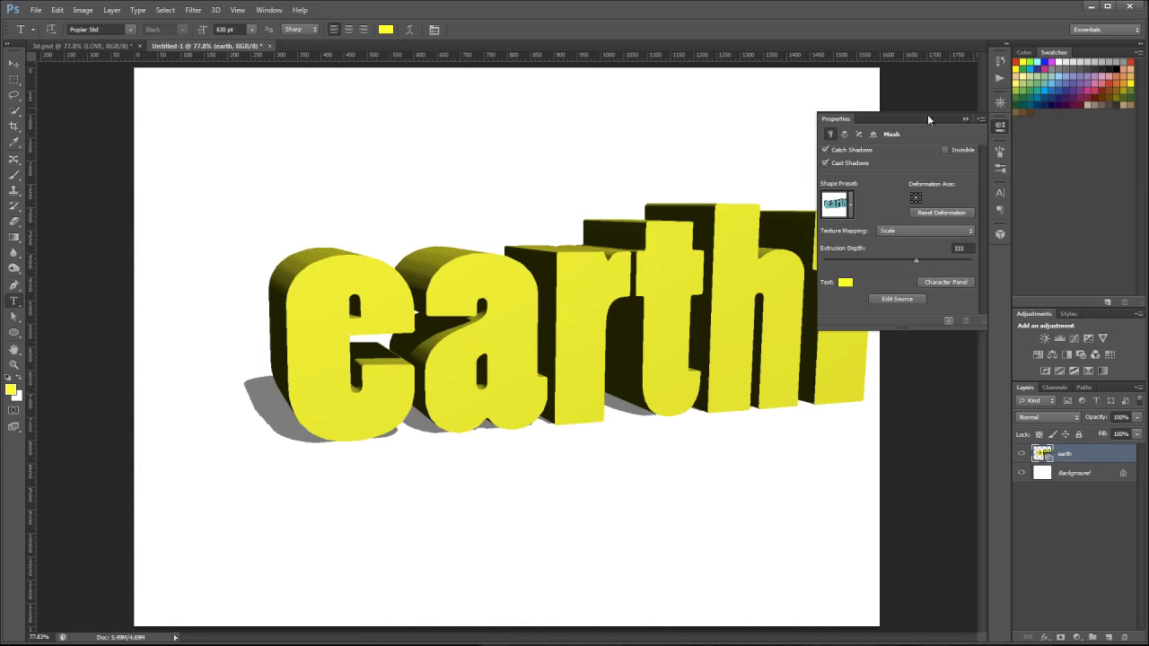
click(963, 119)
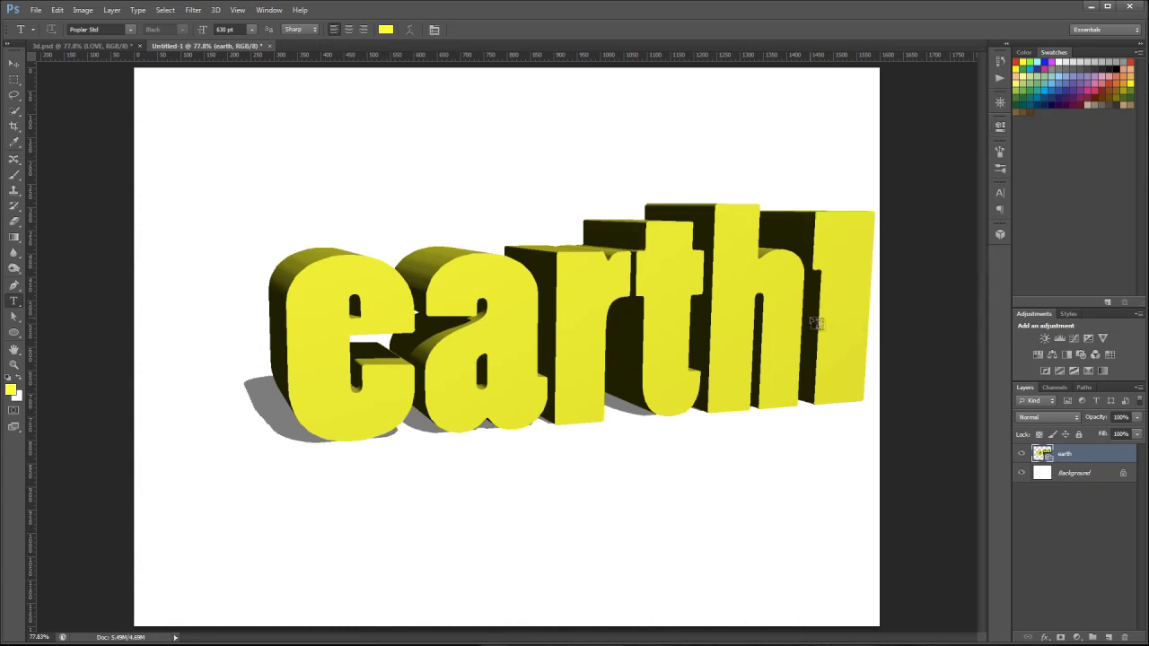
Reopen the mesh's source text, delete the trailing "1" so it reads "earth", and save it back to the 3D document.
click(1002, 129)
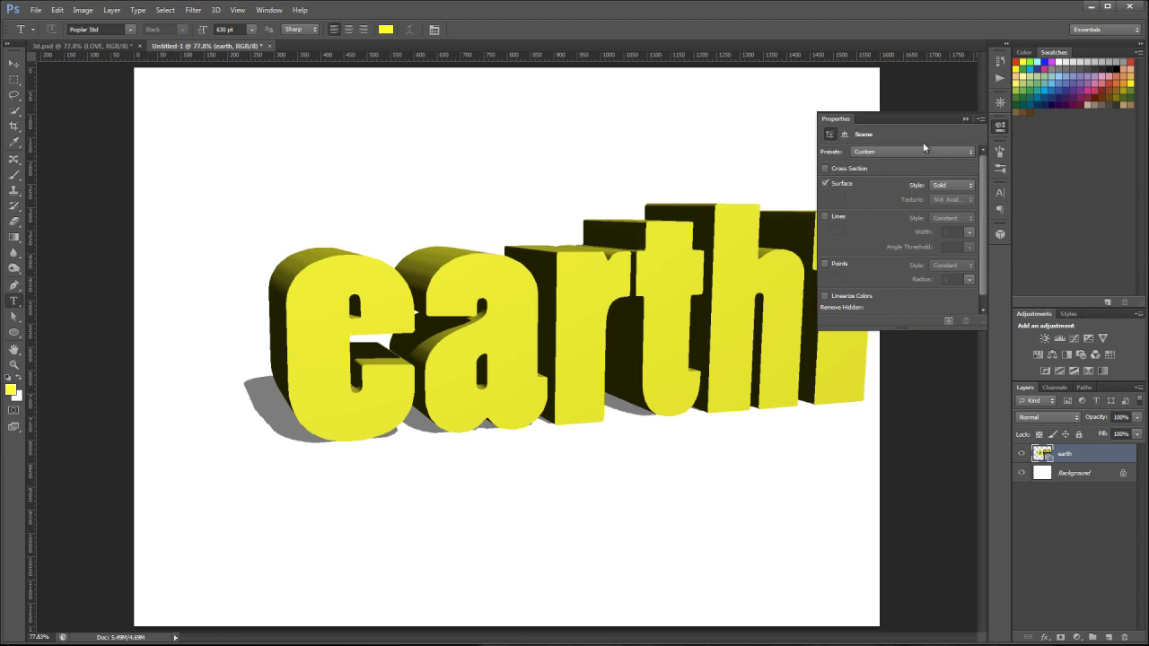
click(999, 234)
click(924, 295)
click(999, 130)
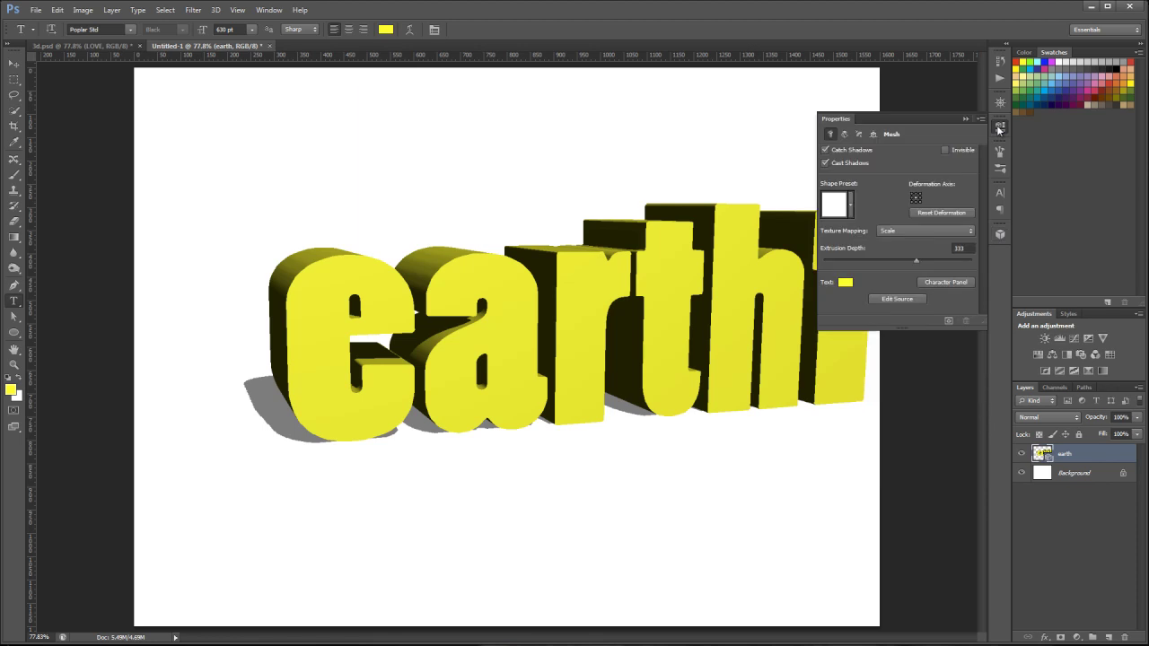
click(915, 298)
click(780, 321)
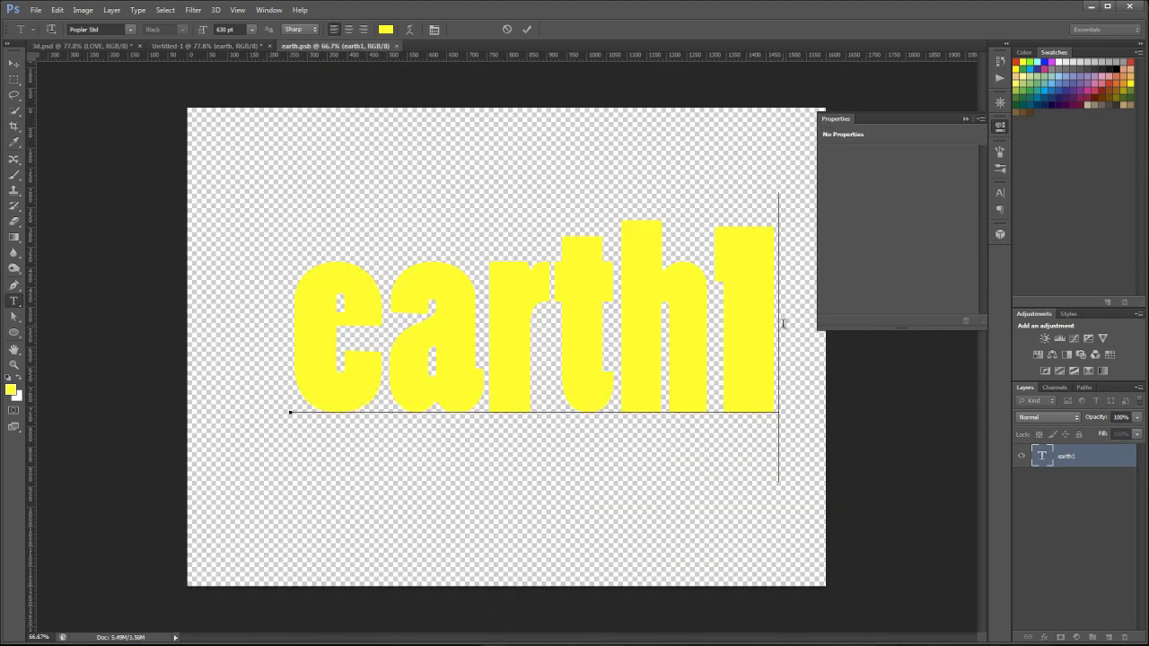
key(Left)
key(Delete)
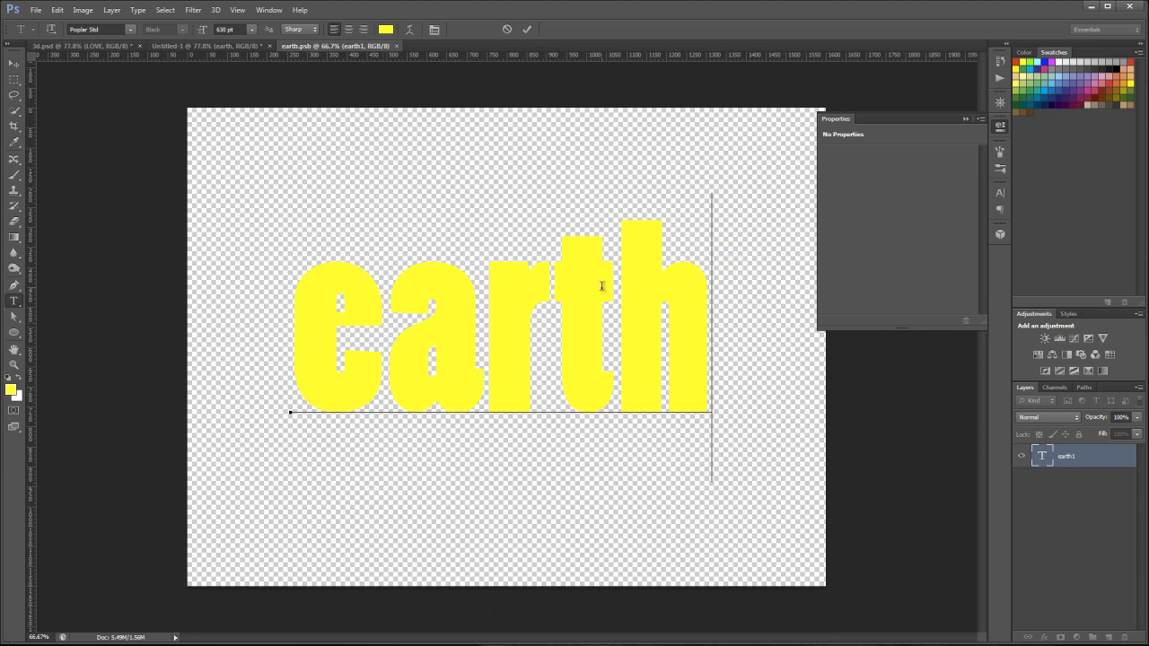
click(527, 33)
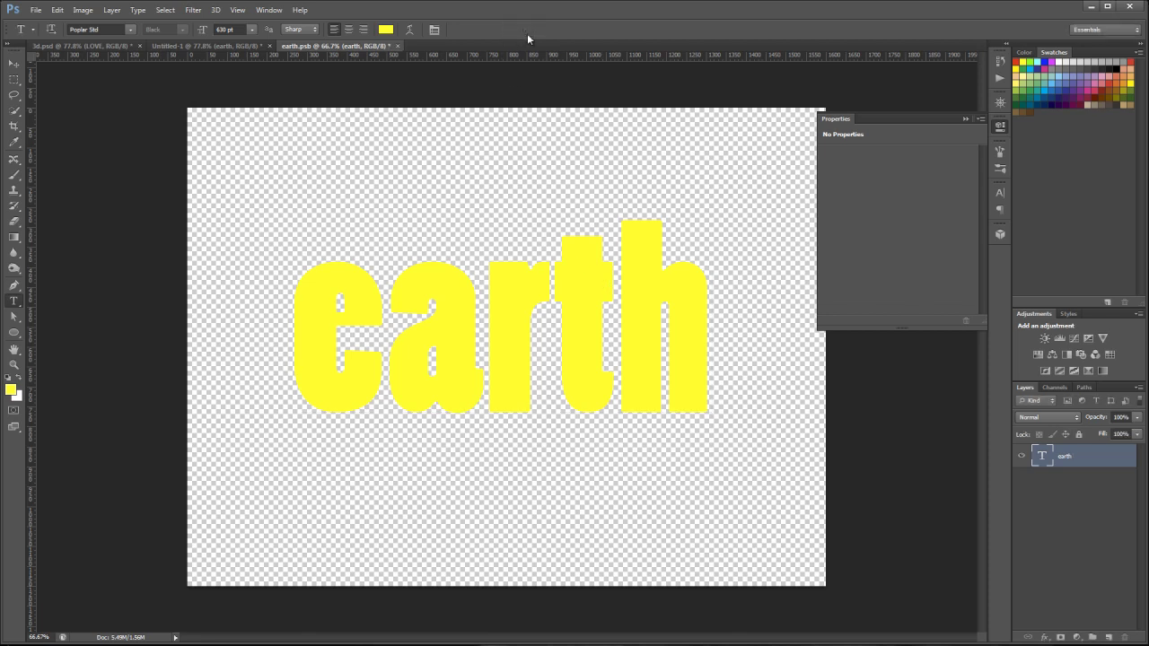
click(399, 46)
click(537, 244)
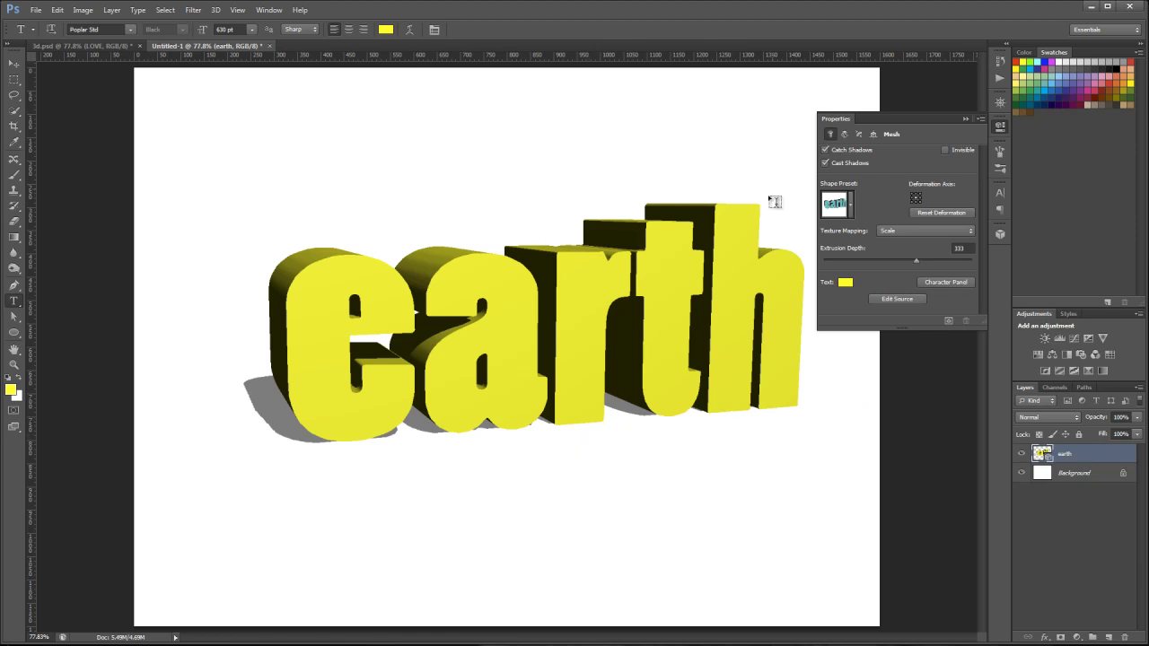
Try a slight negative twist on the "earth" extrusion and reset the deformation, bringing the extrusion depth to 483.
click(844, 134)
click(844, 135)
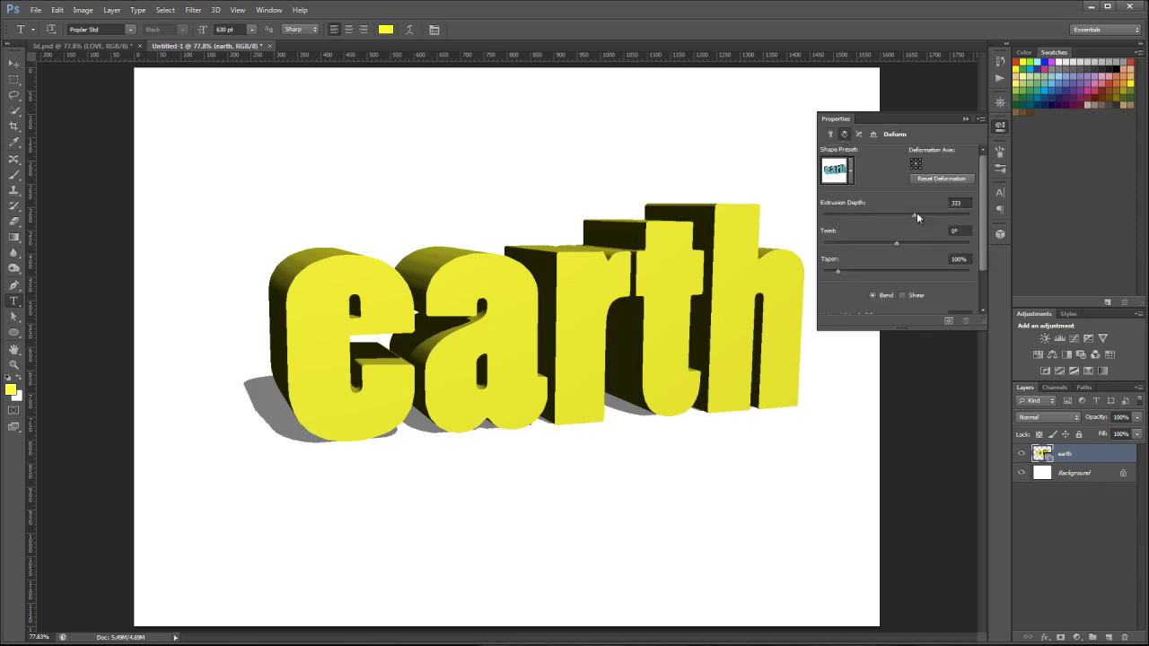
mouse_move(895, 246)
mouse_down()
mouse_move(916, 244)
mouse_move(875, 248)
mouse_move(893, 249)
mouse_up()
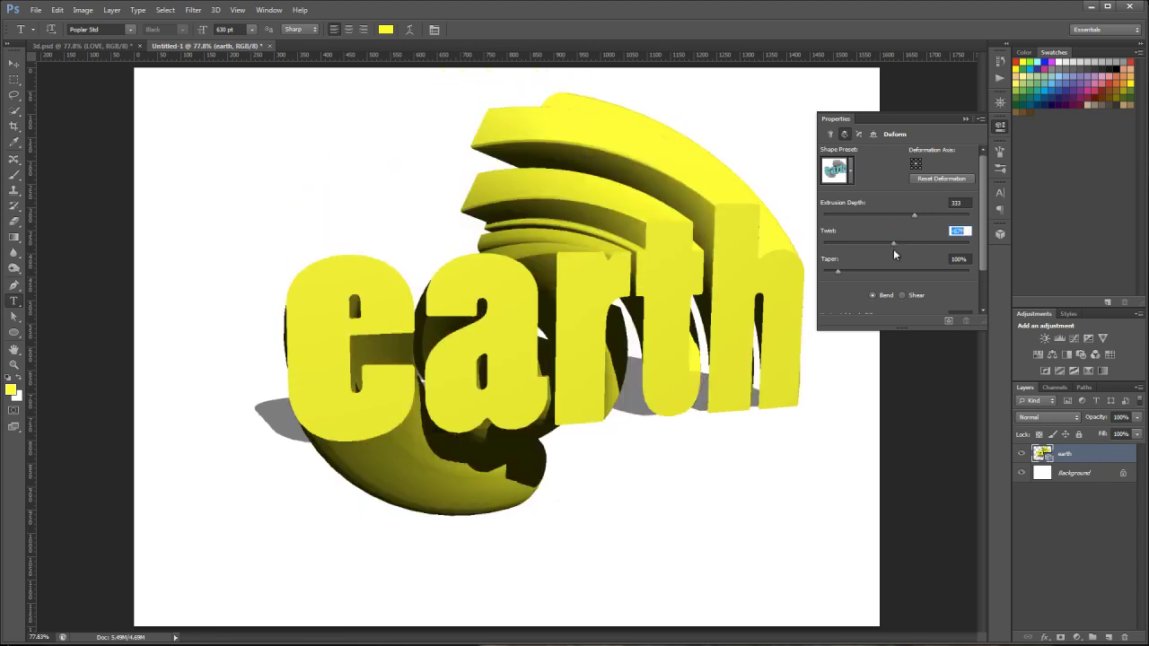
click(937, 179)
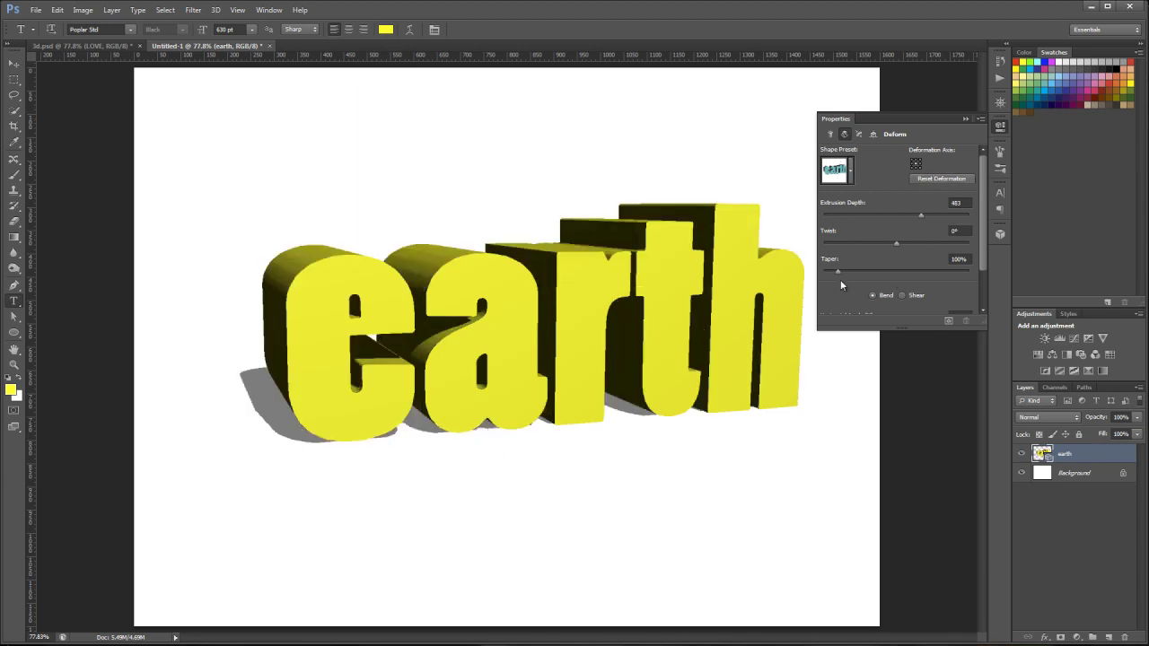
Try a slight taper on the "earth" extrusion with different deformation axis anchors, and reset the deformation.
mouse_move(838, 271)
mouse_down()
mouse_move(869, 274)
mouse_move(819, 278)
mouse_move(843, 276)
mouse_up()
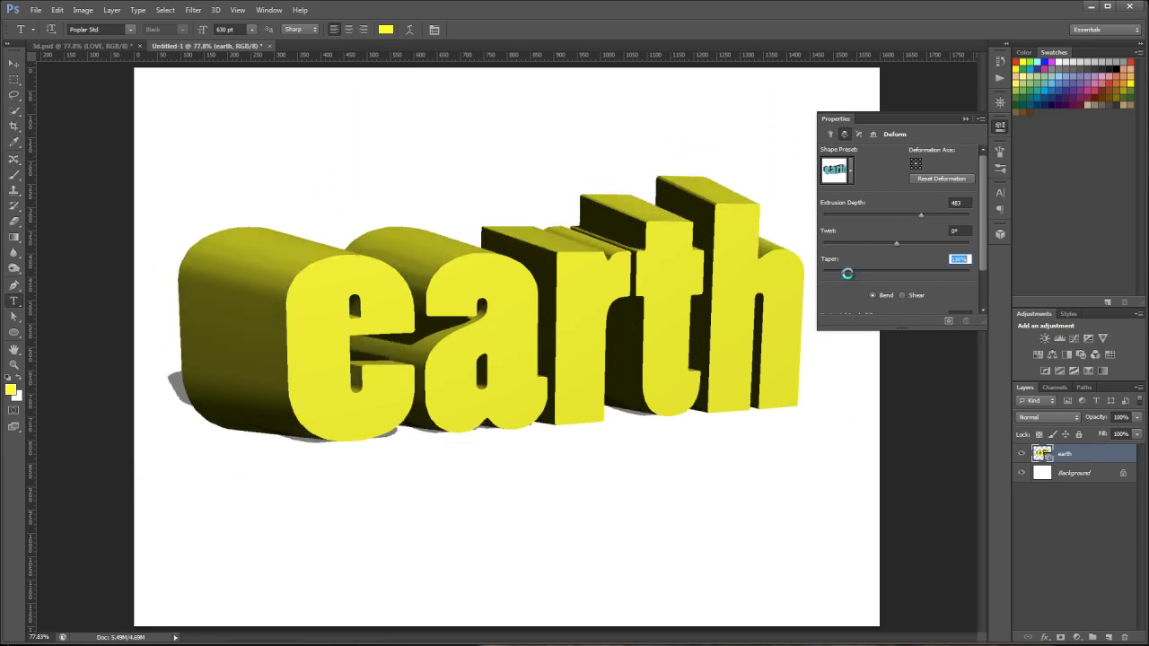
click(912, 161)
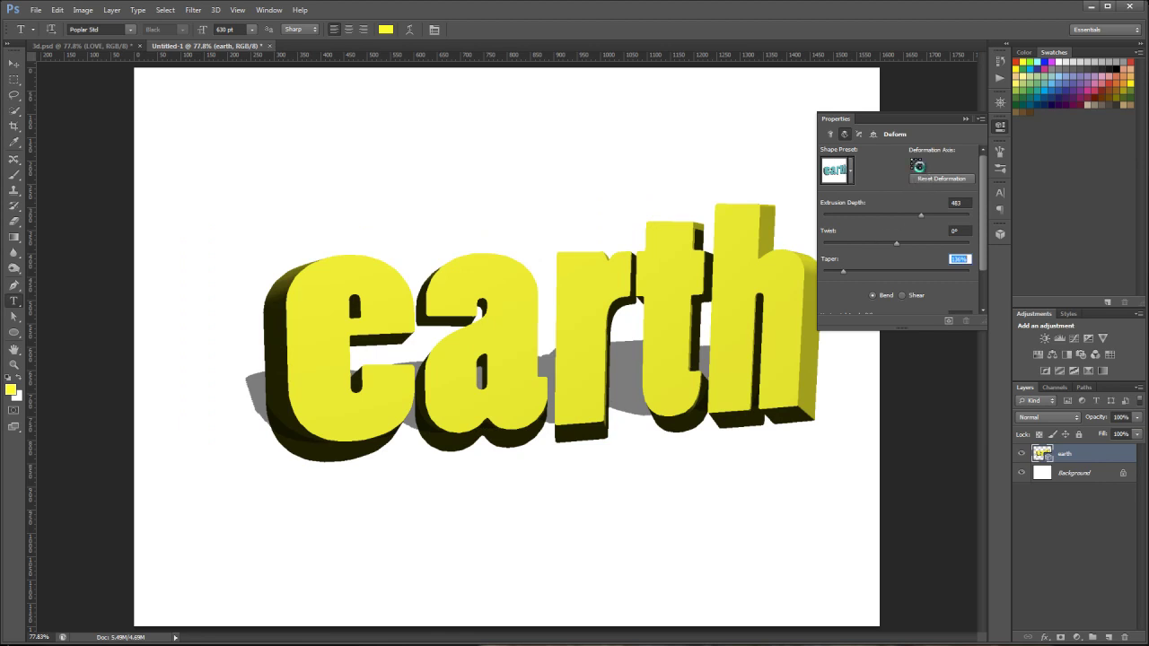
click(915, 164)
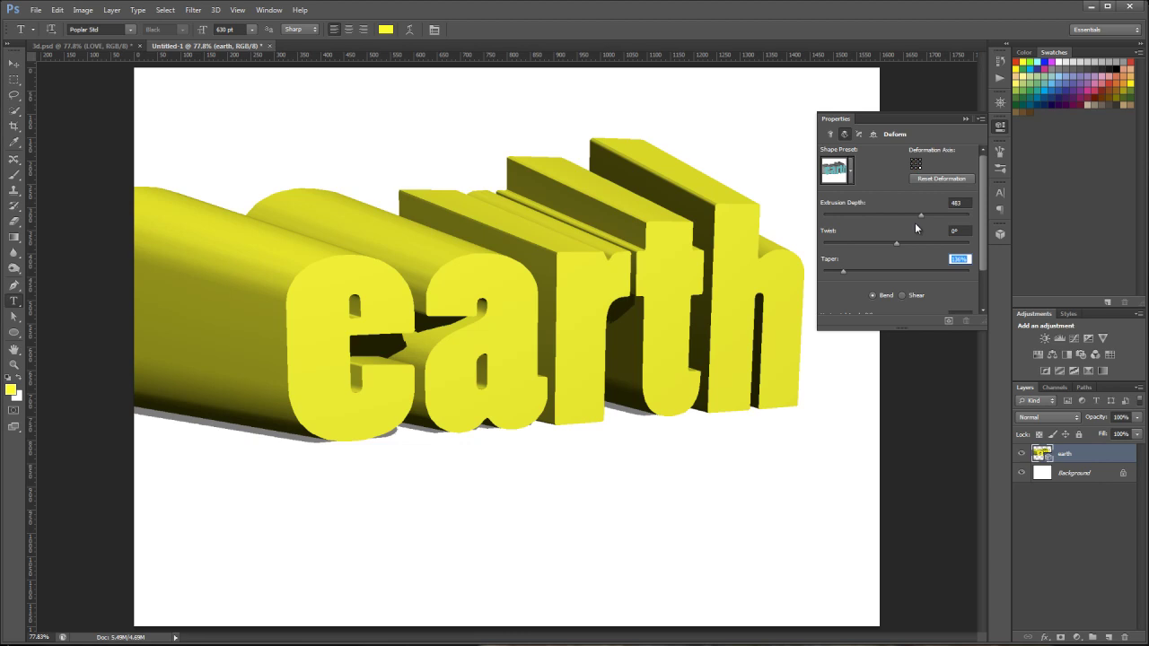
click(915, 165)
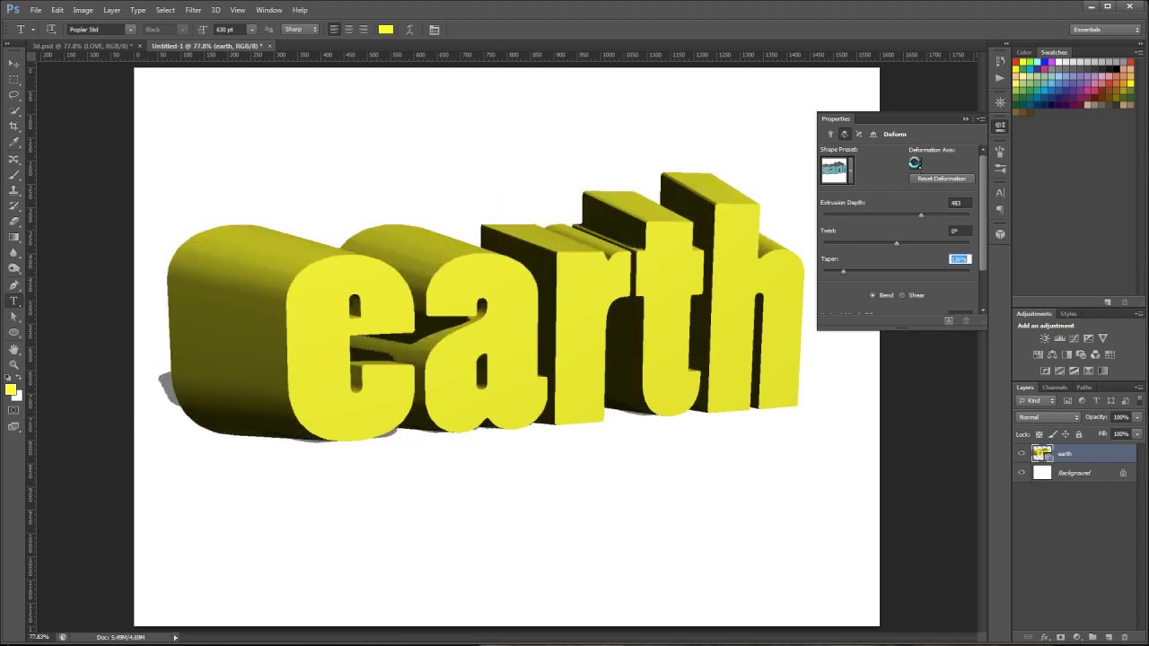
click(950, 181)
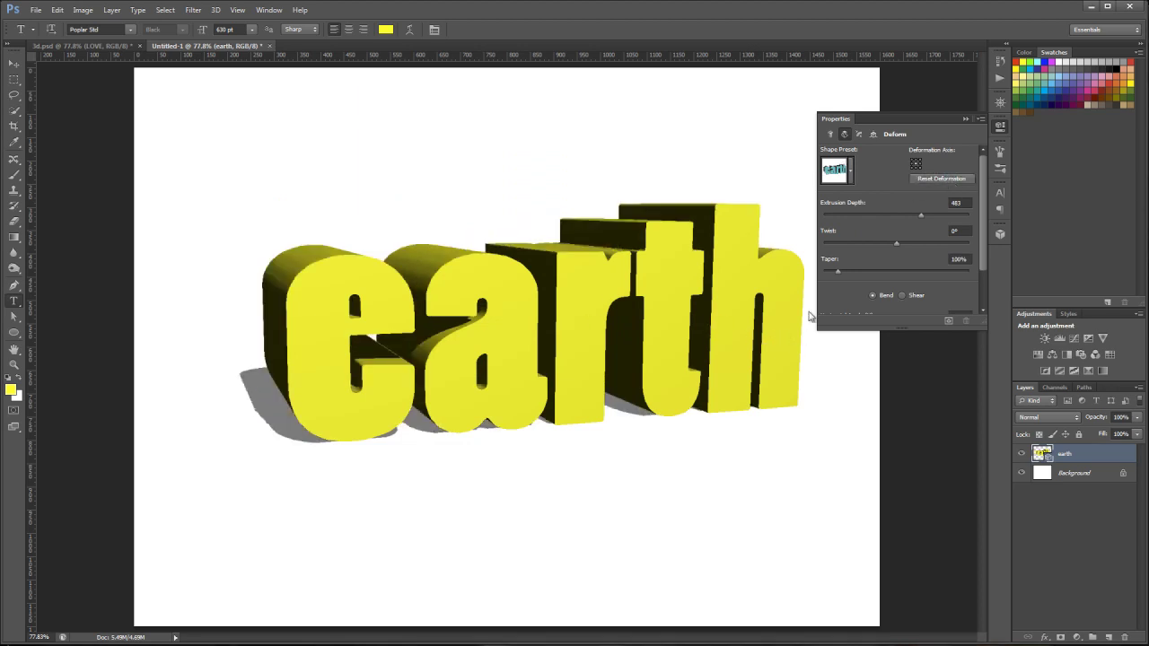
Try a sheared "earth" extrusion with 173% taper, a 16° horizontal angle and a slight vertical angle, and reset the deformation.
scroll(881, 296, down, 1)
scroll(880, 294, down, 1)
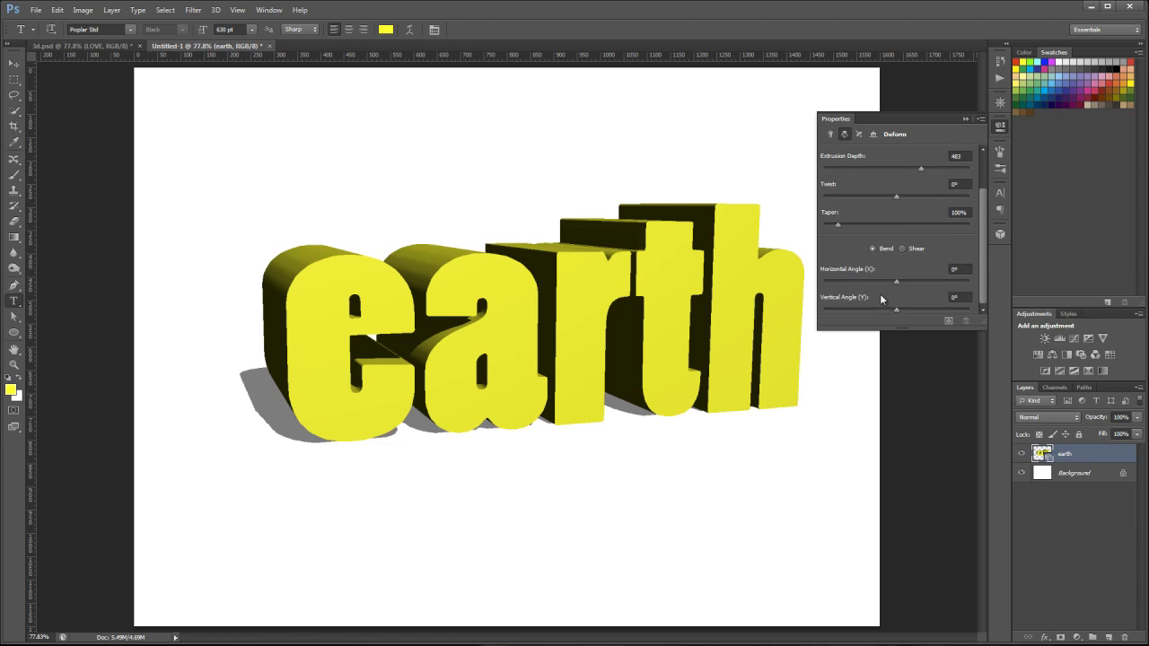
click(900, 248)
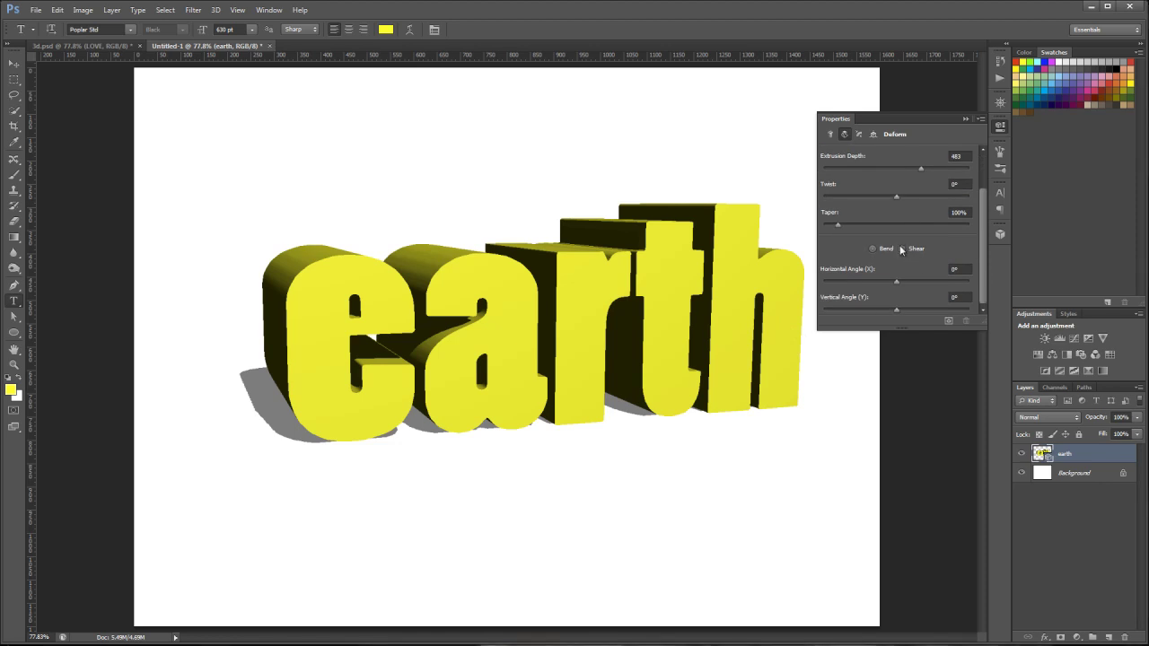
drag(835, 226, 848, 228)
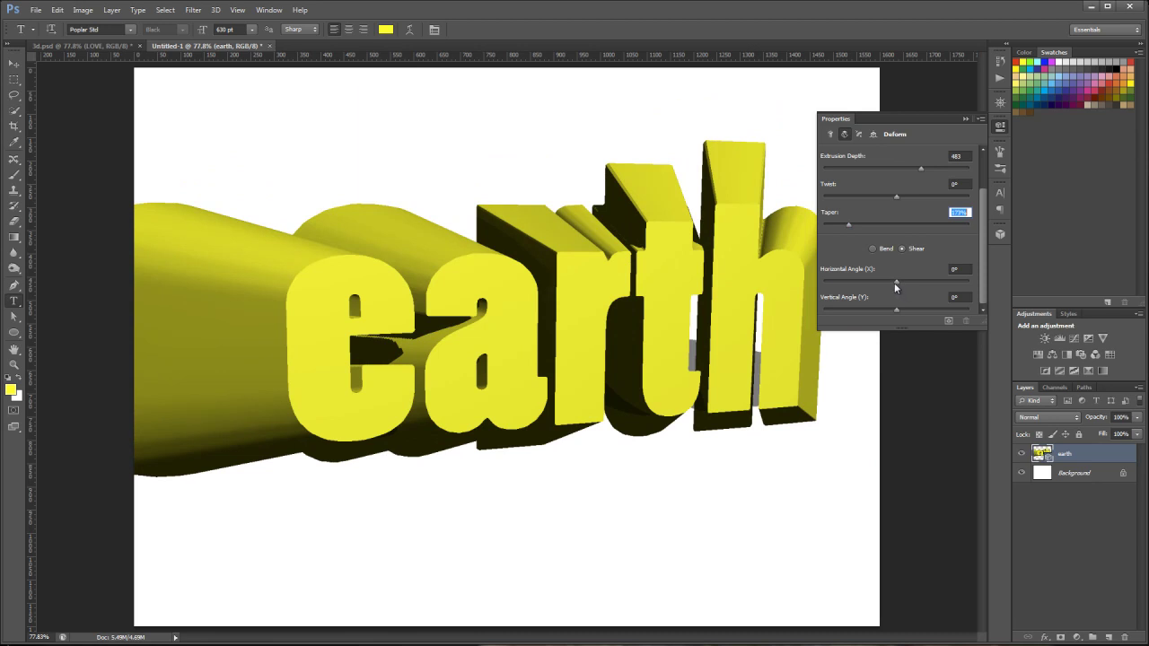
drag(894, 281, 901, 282)
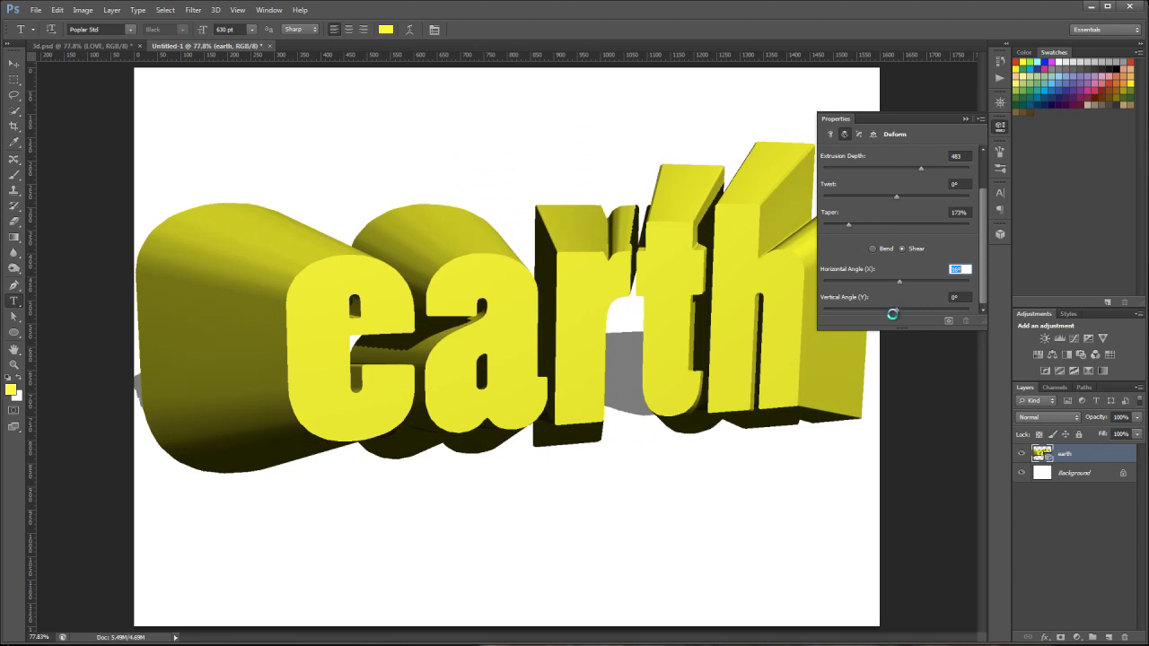
drag(892, 311, 895, 310)
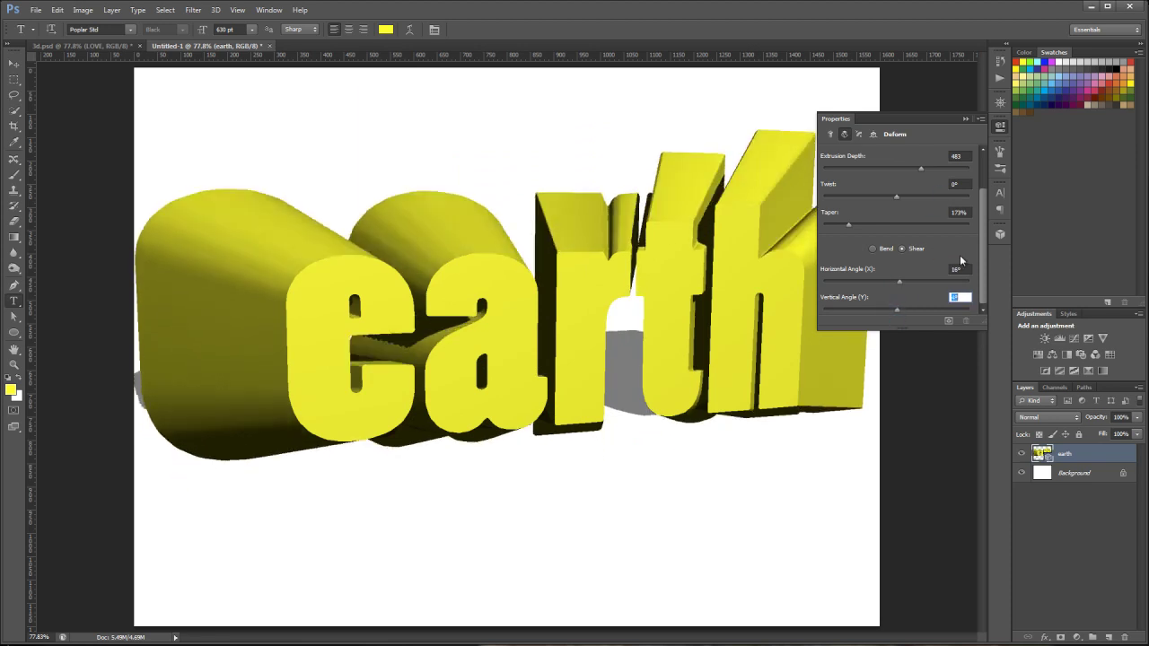
scroll(981, 246, up, 2)
click(951, 178)
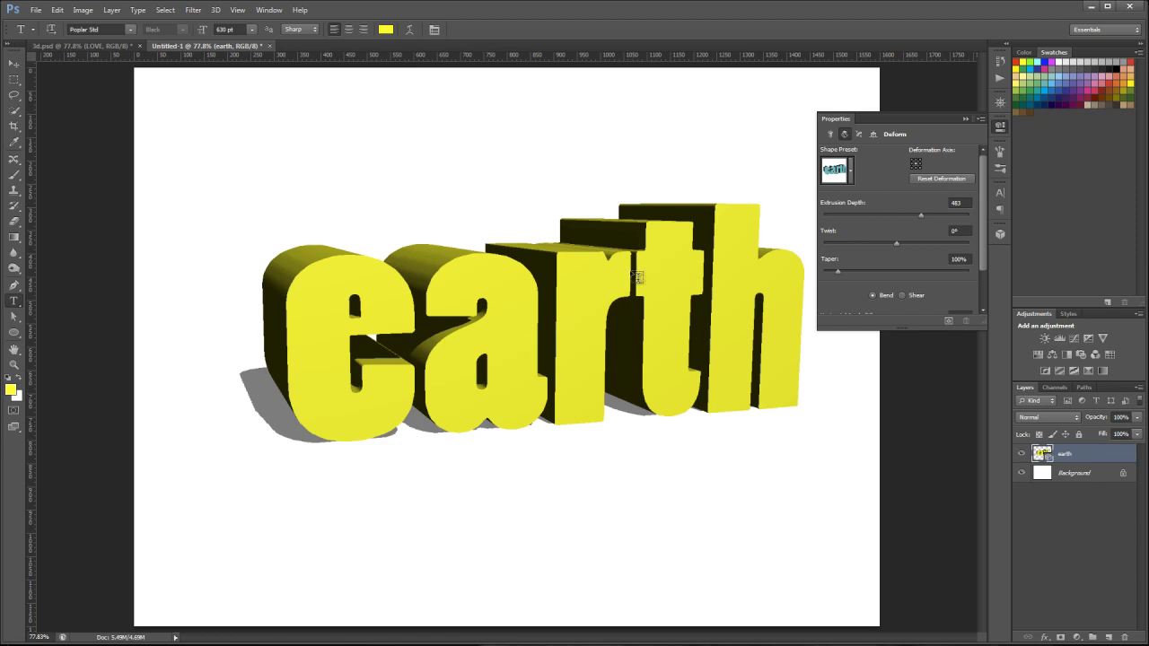
Add a bevel with a width of 33% to the front cap of the "earth" mesh.
click(858, 134)
click(857, 136)
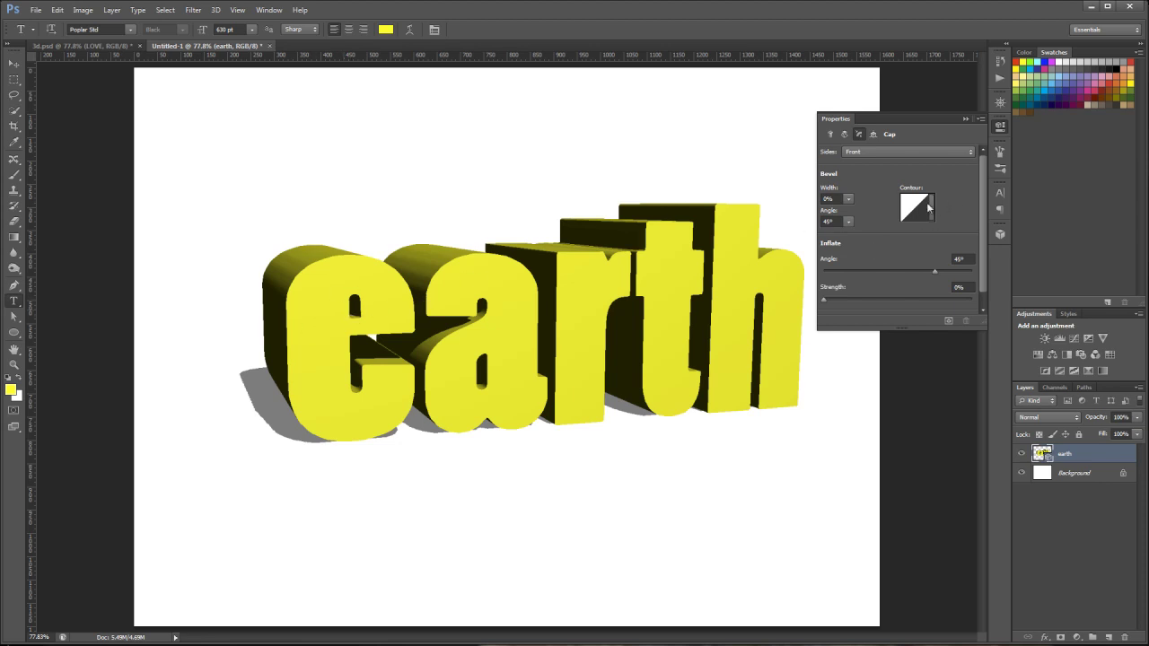
click(848, 199)
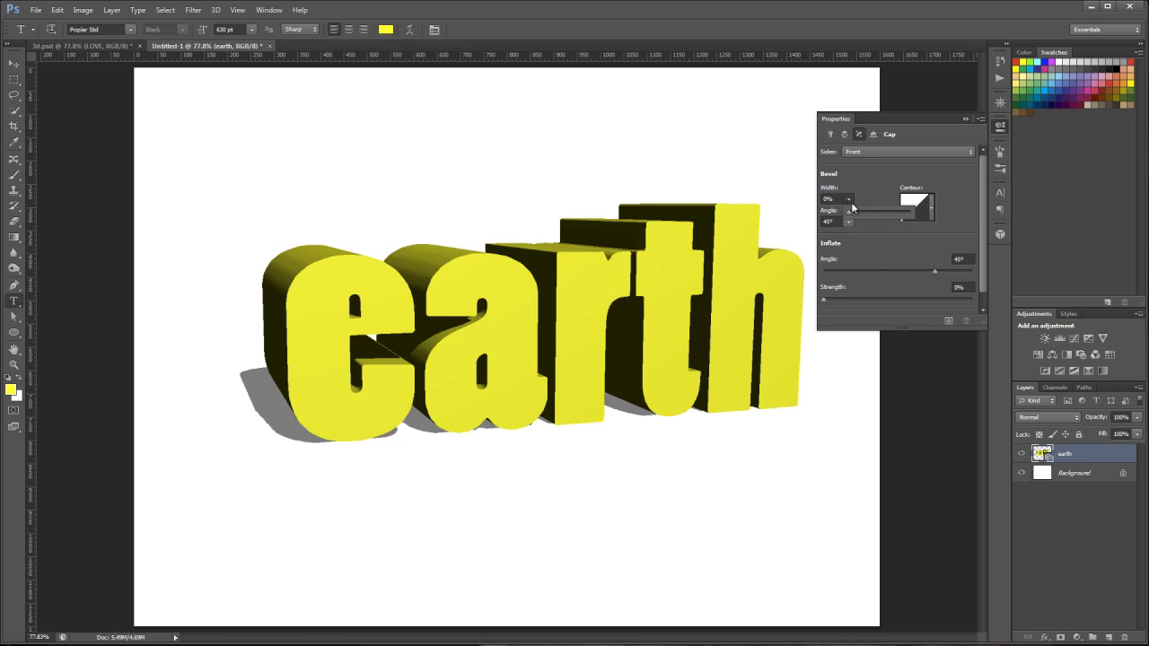
drag(849, 213, 867, 214)
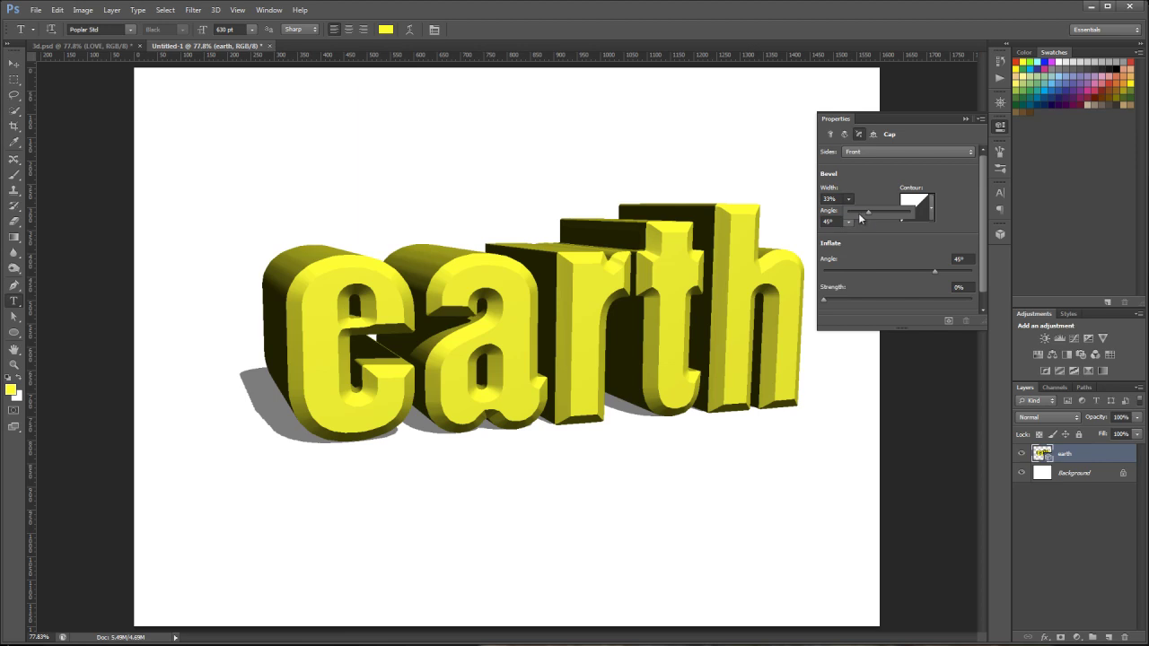
Try a rounded contour for the front bevel and restore the straight linear contour.
click(931, 209)
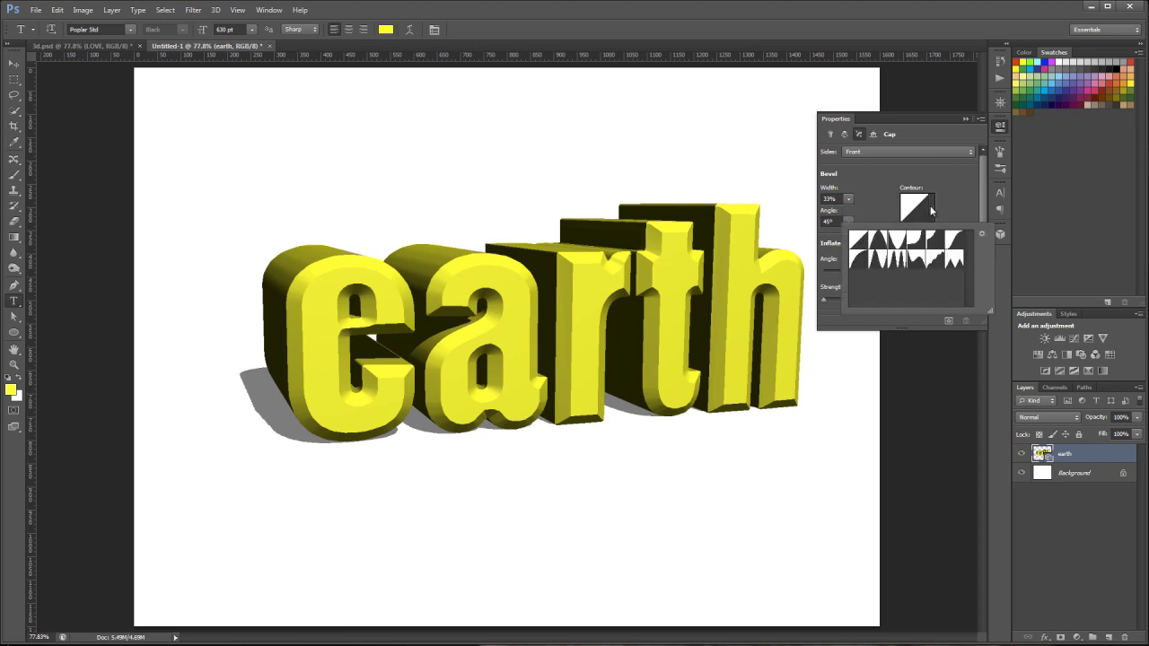
click(863, 262)
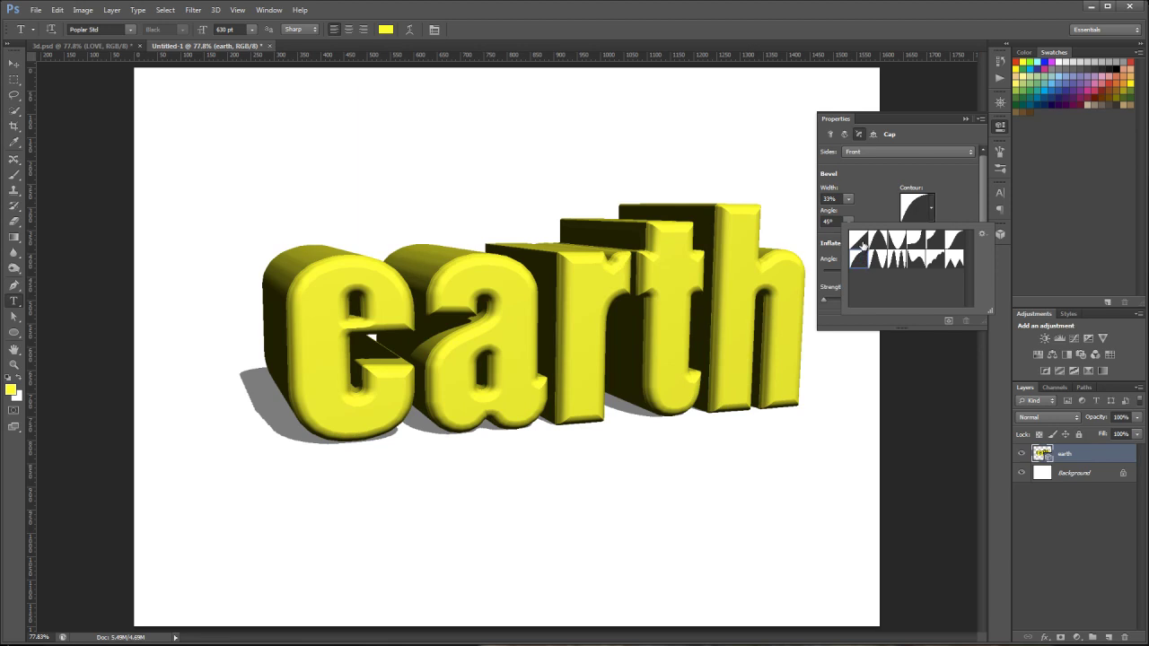
click(857, 241)
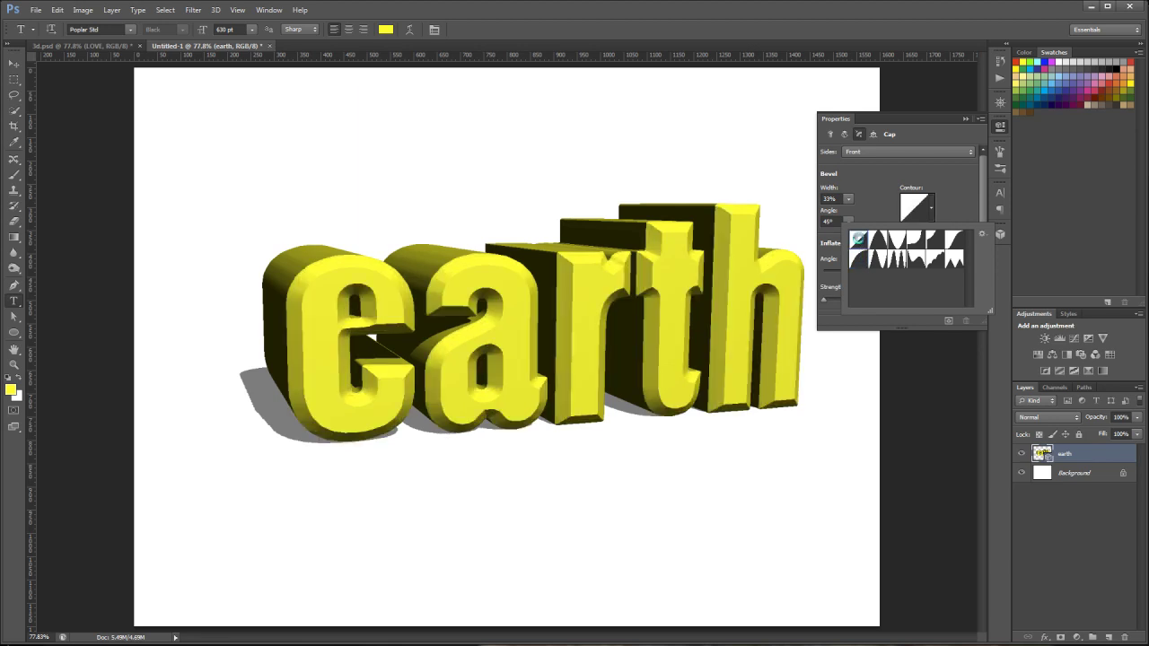
click(873, 193)
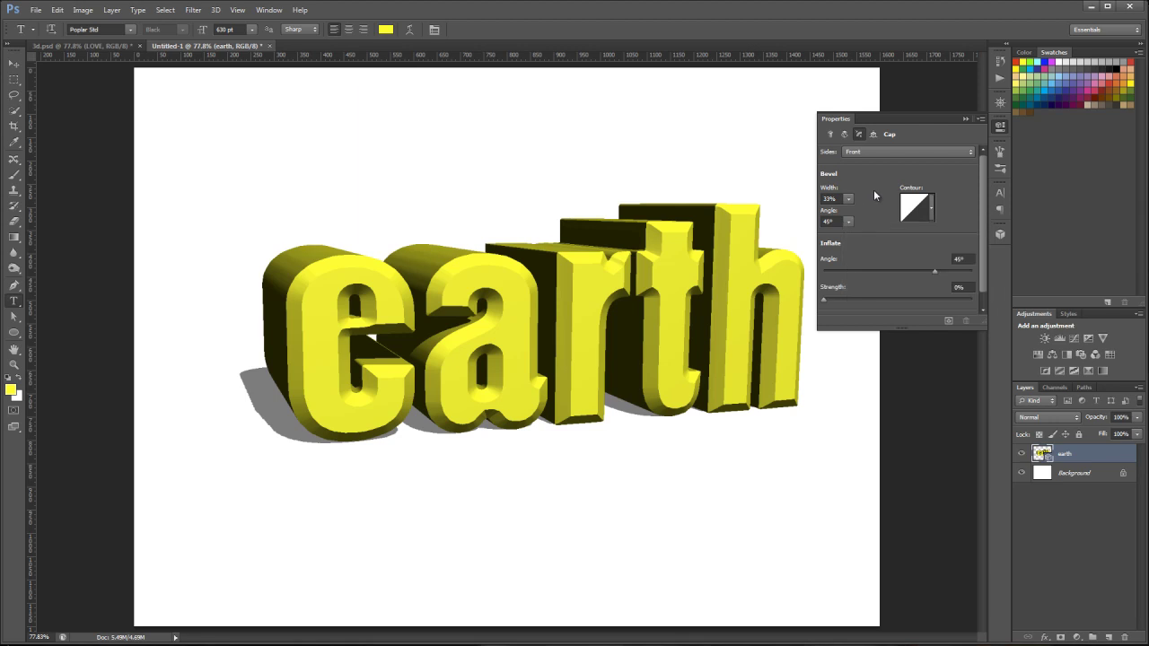
Reduce the front cap's bevel width to 27%.
click(848, 198)
drag(849, 213, 847, 213)
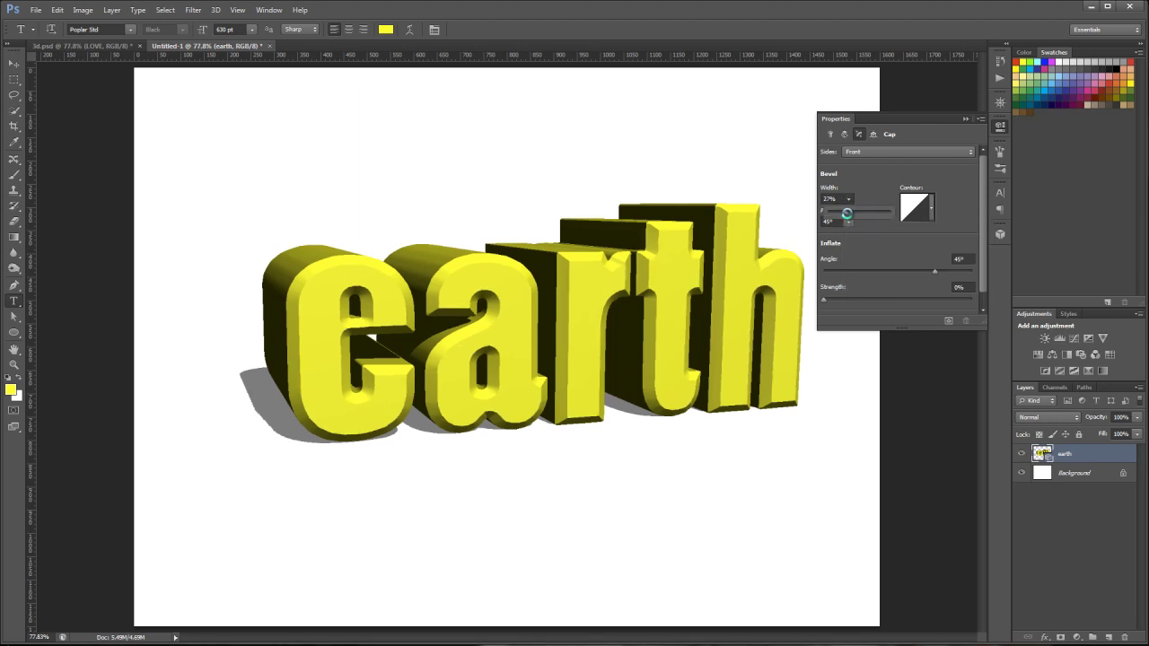
Set the front cap's bevel width to 32%, try bevel angles of -6° and 36°, and return the angle to about 45°.
click(878, 191)
click(847, 221)
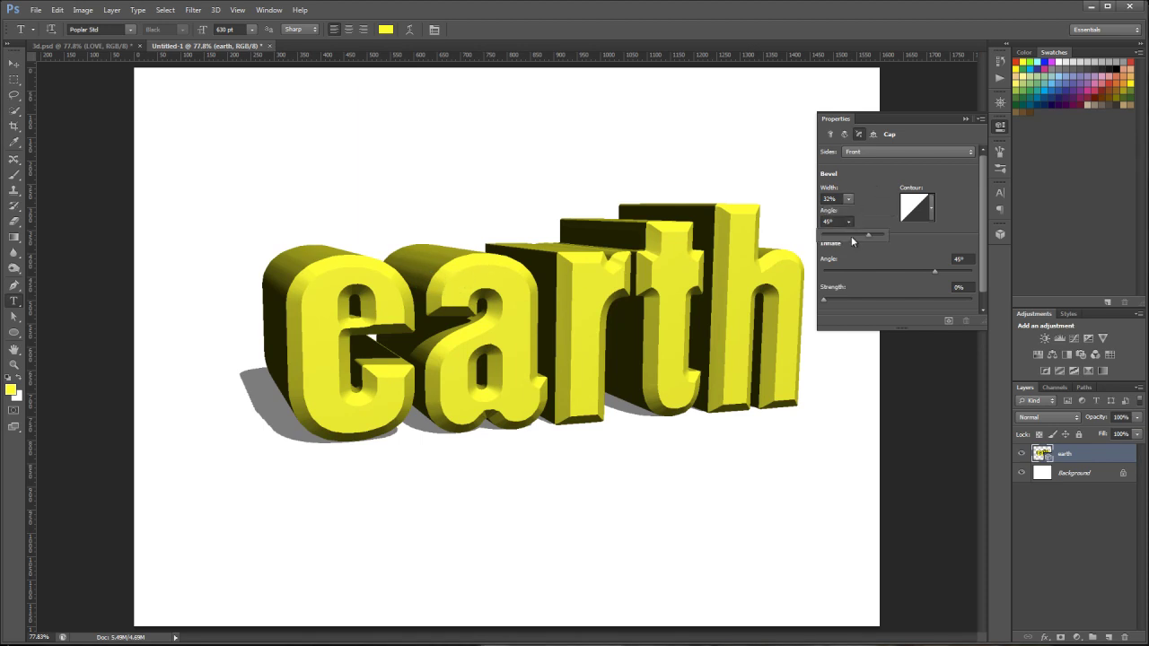
drag(866, 232, 849, 234)
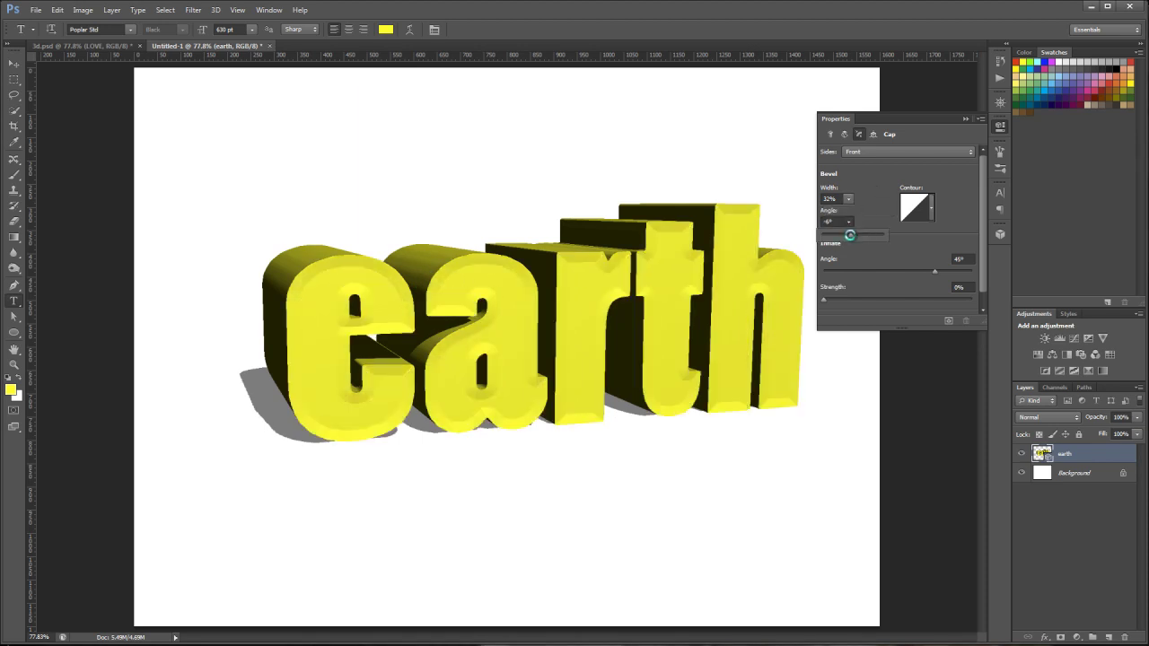
drag(850, 237, 862, 235)
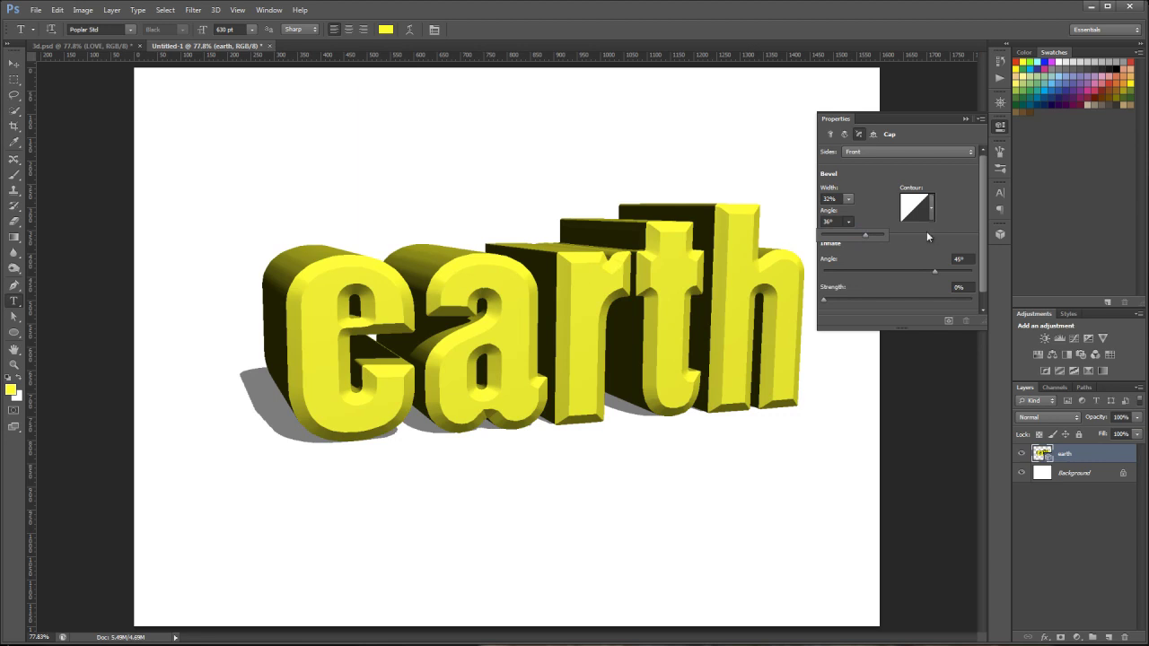
drag(867, 234, 868, 235)
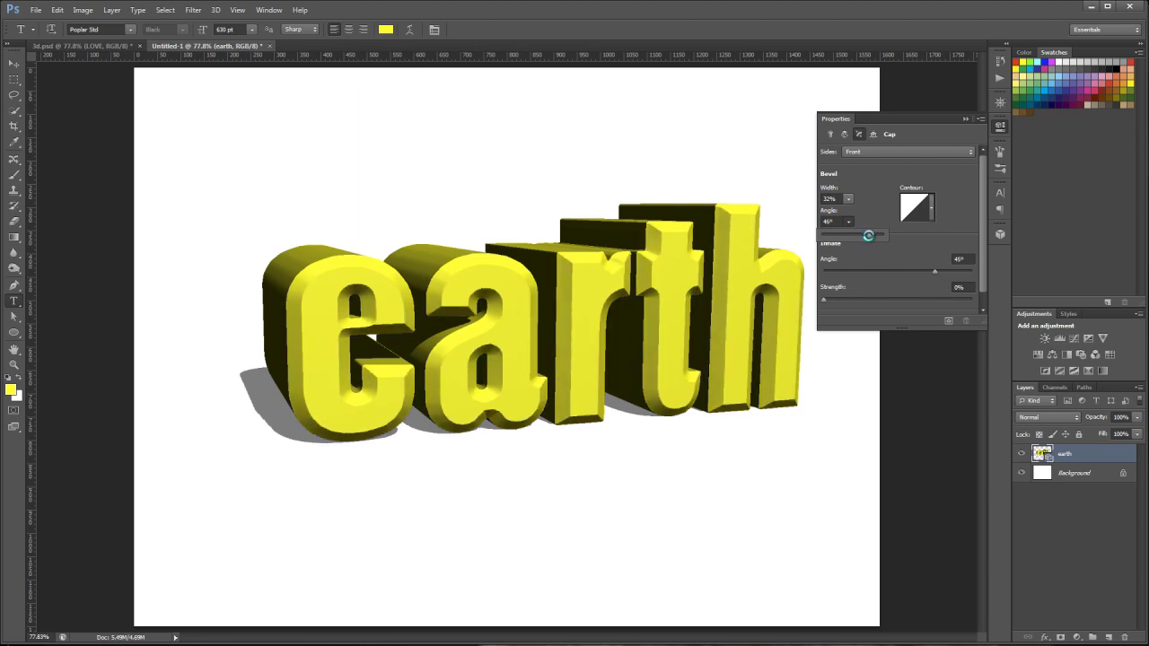
Try inflating the front cap with a steeper angle, and leave the inflation at a 12° angle with 0% strength.
click(907, 269)
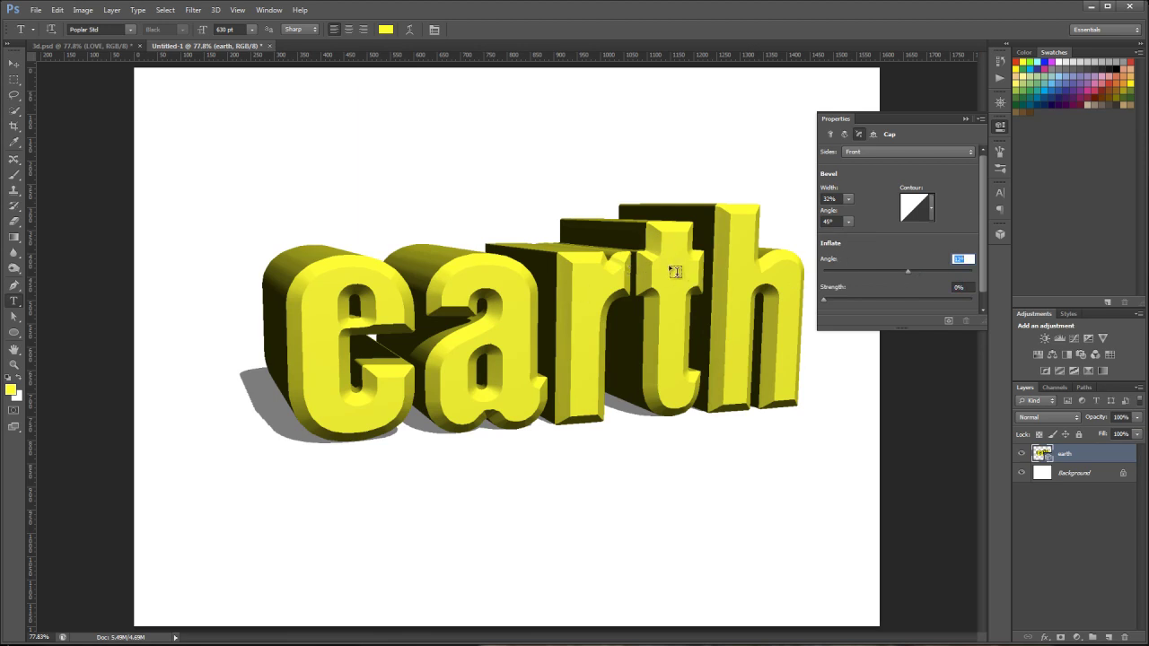
drag(824, 299, 853, 299)
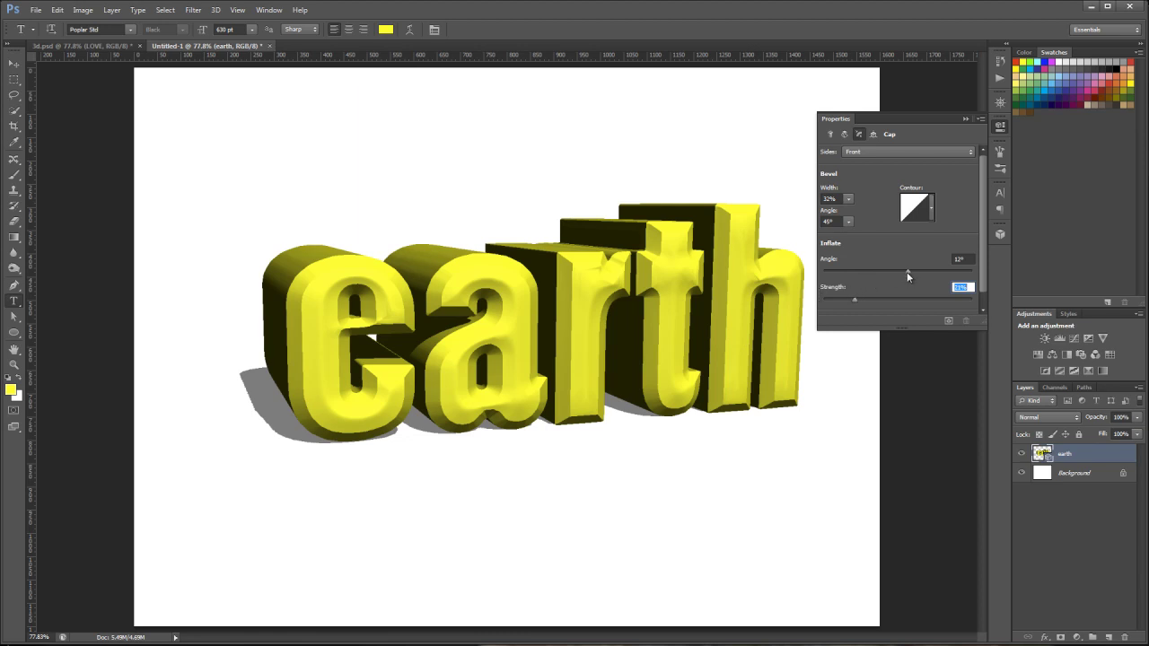
drag(906, 274, 937, 273)
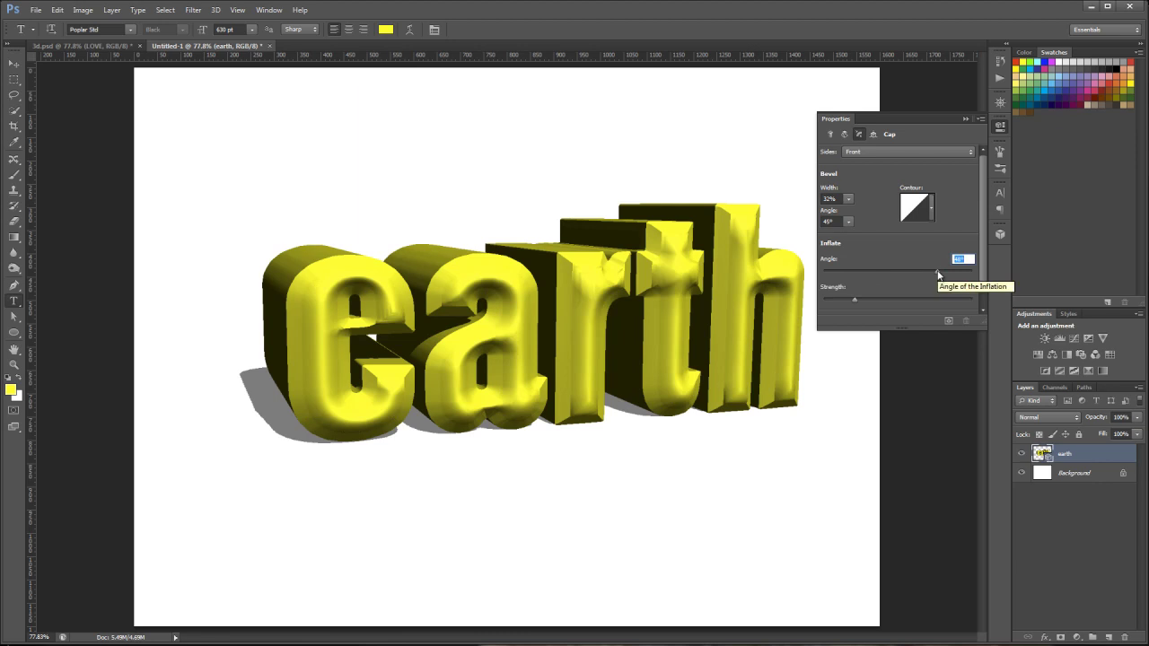
drag(921, 272, 812, 300)
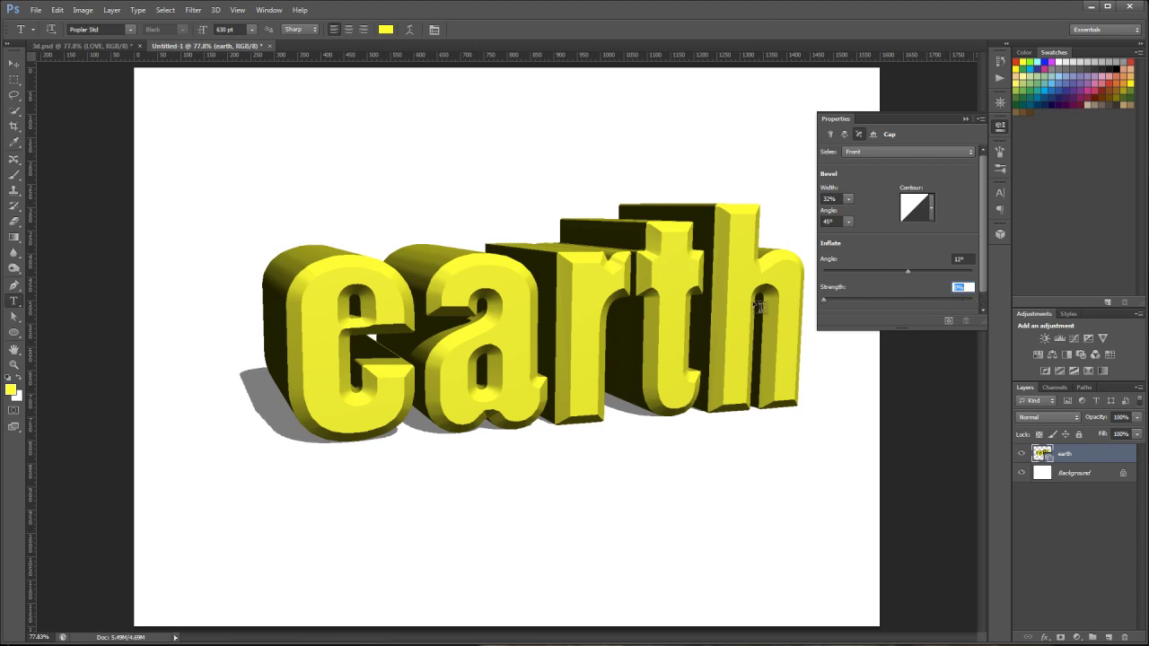
Select Infinite Light 1 and rotate it to shine from above and behind the "earth" text, casting the shadows forward.
click(999, 233)
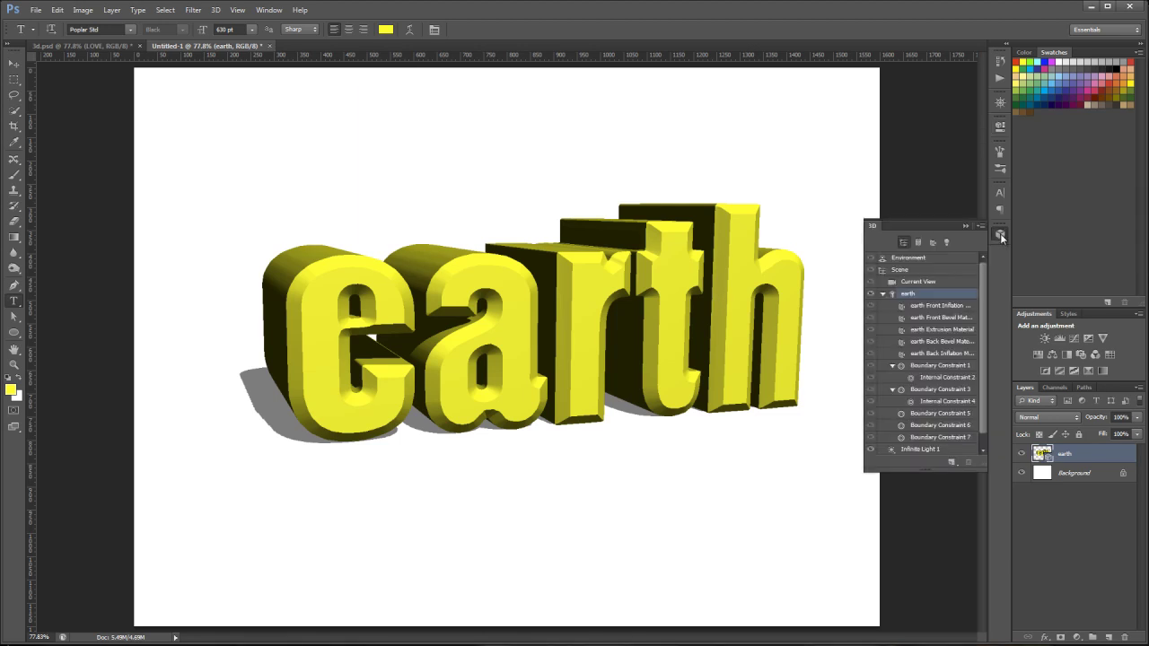
click(946, 243)
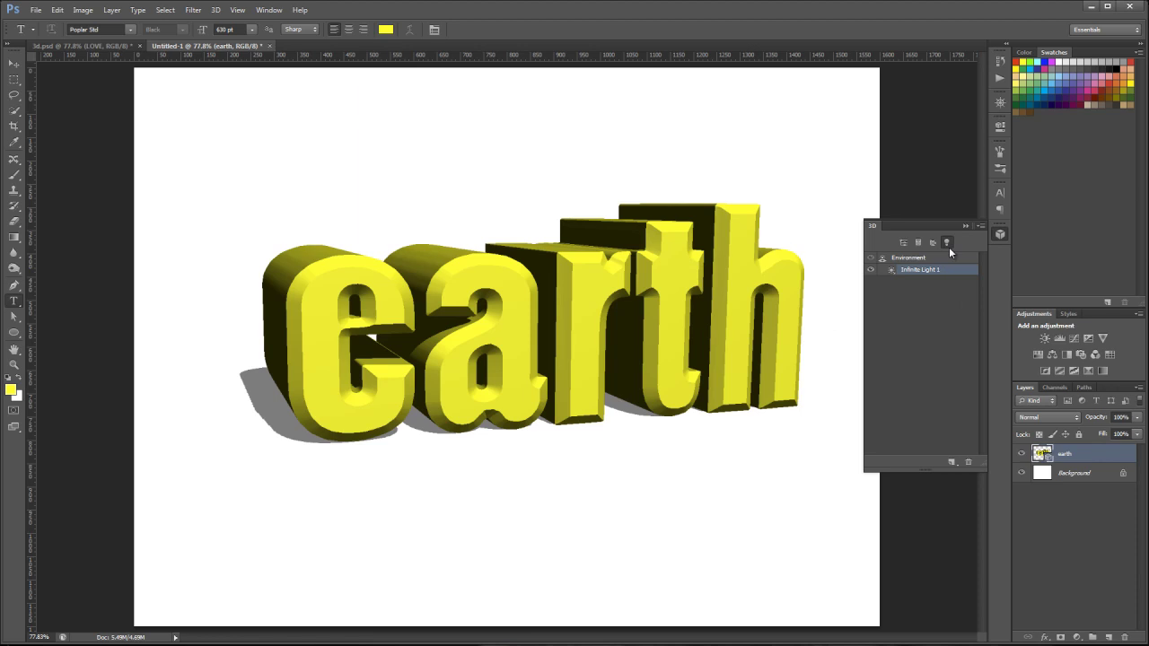
key(v)
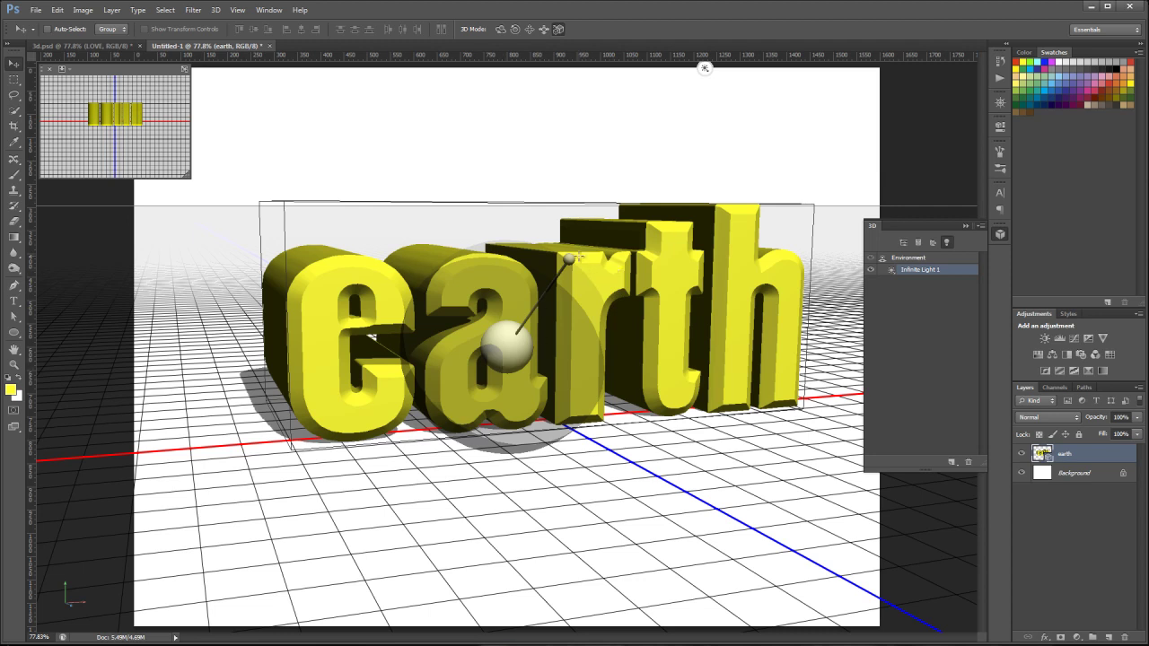
mouse_move(569, 259)
mouse_down()
mouse_move(447, 242)
mouse_move(429, 253)
mouse_move(420, 330)
mouse_move(404, 336)
mouse_move(471, 345)
mouse_move(466, 357)
mouse_move(471, 337)
mouse_move(474, 358)
mouse_up()
mouse_move(472, 354)
mouse_down()
mouse_move(336, 192)
mouse_move(448, 162)
mouse_move(383, 110)
mouse_move(385, 87)
mouse_move(402, 82)
mouse_move(315, 120)
mouse_move(228, 240)
mouse_move(211, 300)
mouse_move(312, 224)
mouse_move(464, 187)
mouse_move(685, 228)
mouse_move(485, 184)
mouse_move(423, 186)
mouse_move(361, 92)
mouse_move(297, 85)
mouse_move(370, 89)
mouse_move(359, 72)
mouse_move(370, 71)
mouse_up()
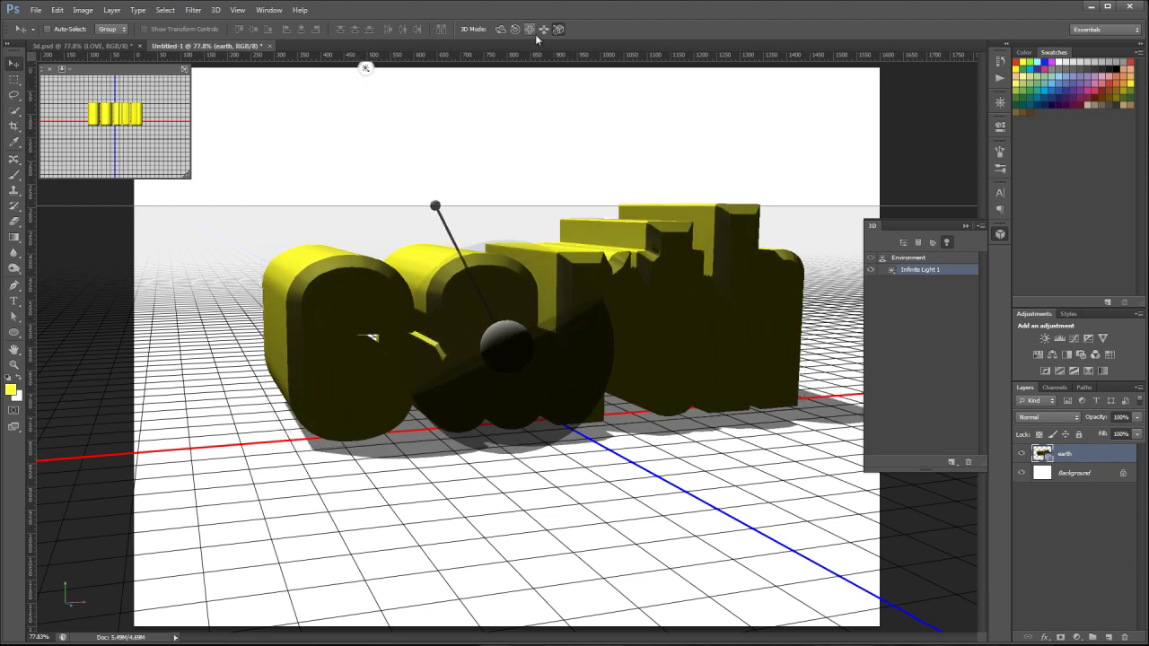
click(501, 28)
mouse_move(372, 162)
mouse_down()
mouse_move(320, 215)
mouse_move(311, 189)
mouse_move(356, 151)
mouse_move(403, 156)
mouse_move(410, 171)
mouse_move(487, 206)
mouse_move(677, 185)
mouse_move(408, 162)
mouse_move(421, 174)
mouse_move(402, 167)
mouse_move(414, 190)
mouse_up()
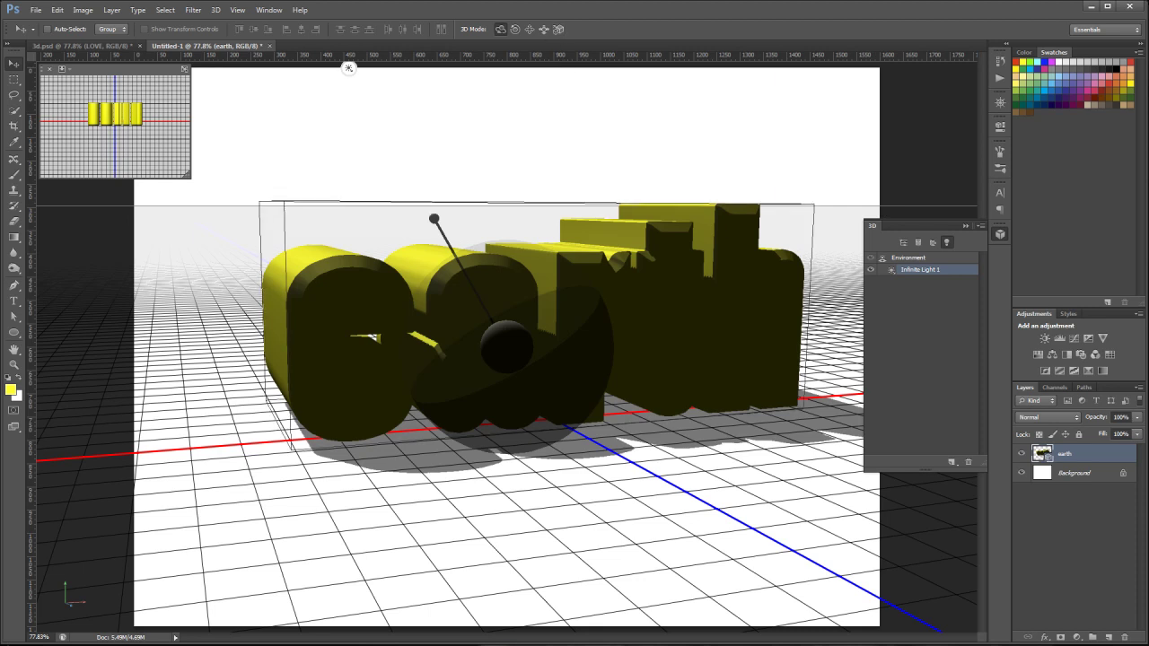
drag(348, 67, 365, 67)
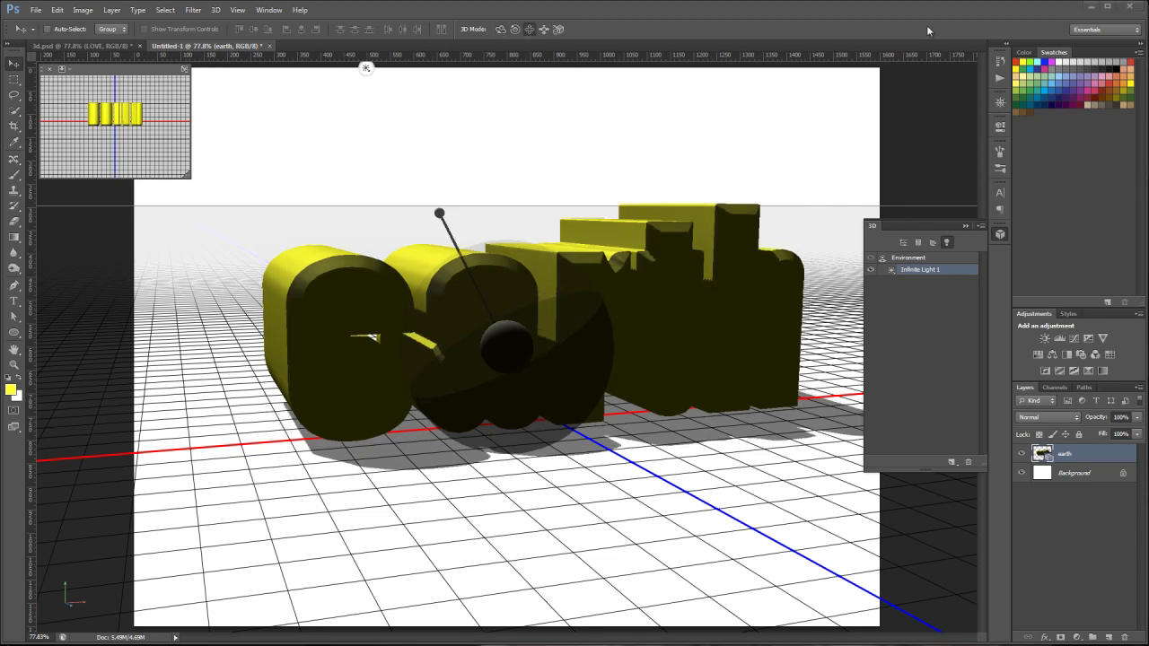
Toggle the infinite light's shadow off and on, try a much stronger light, and set the intensity to 128%.
click(1000, 127)
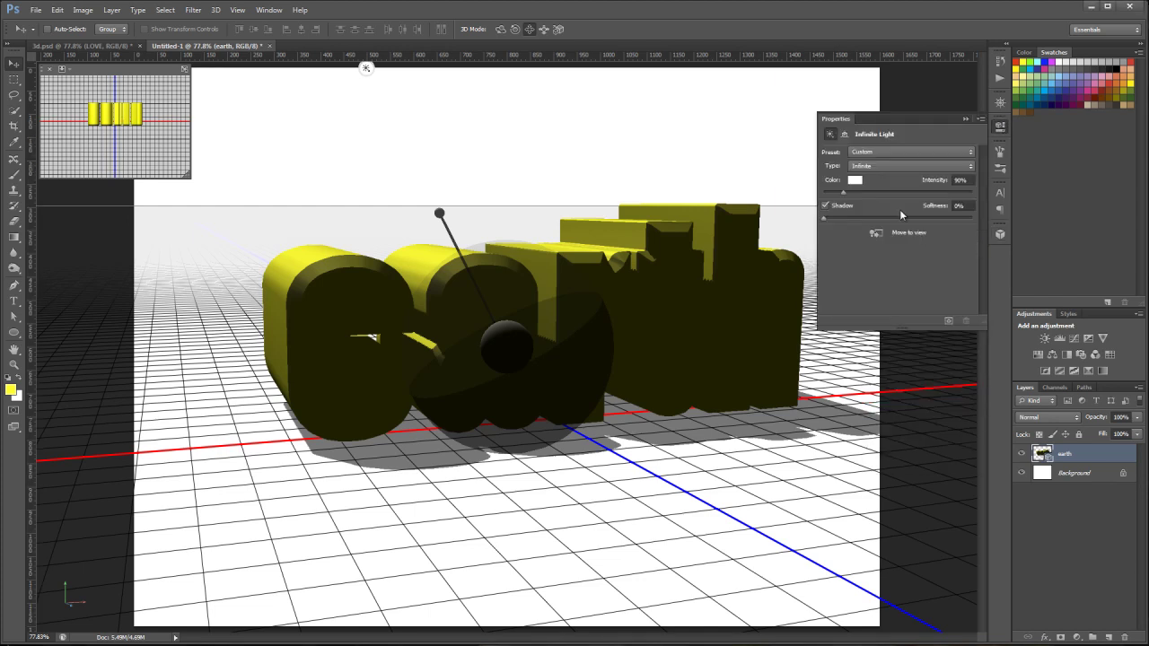
click(825, 206)
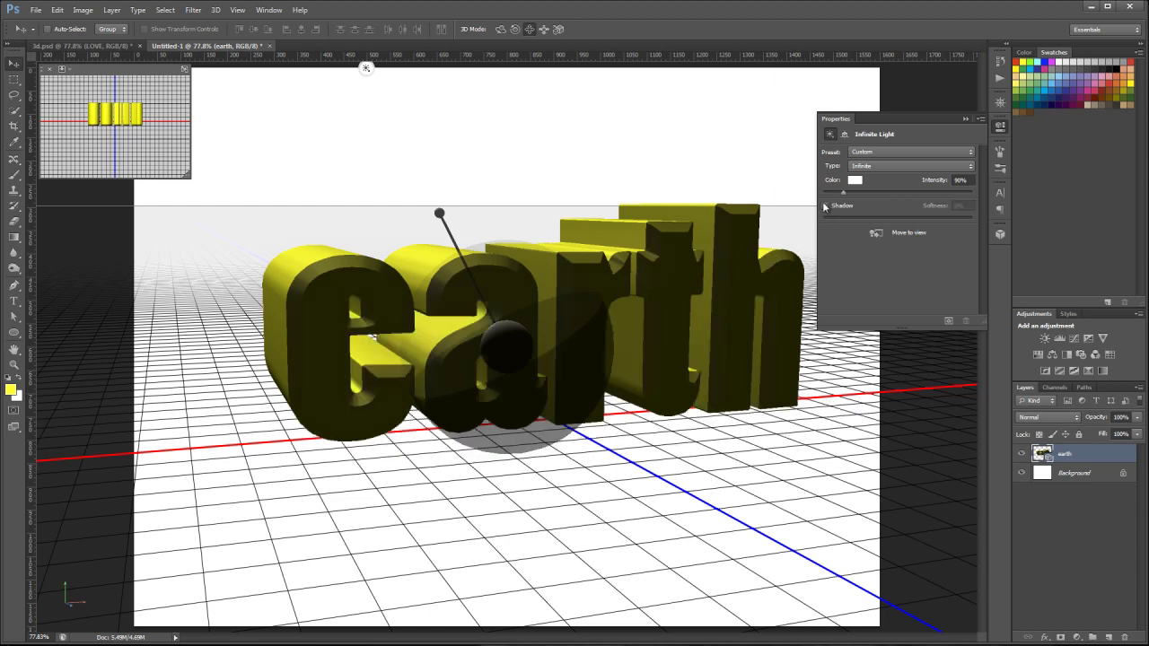
click(825, 206)
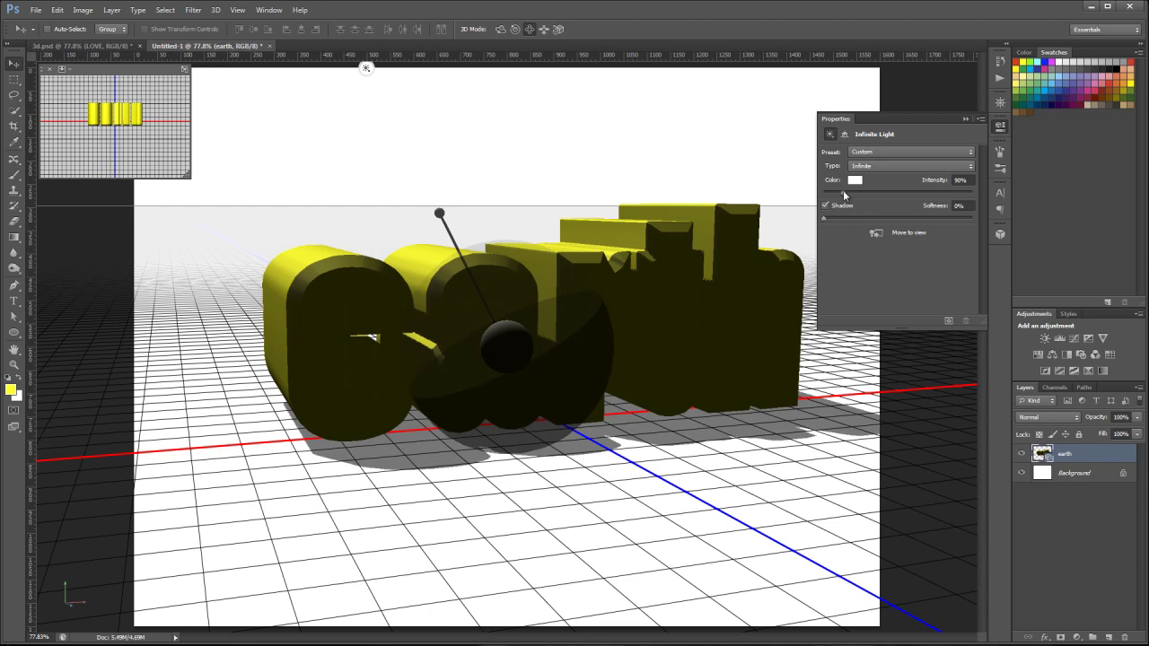
drag(842, 193, 881, 195)
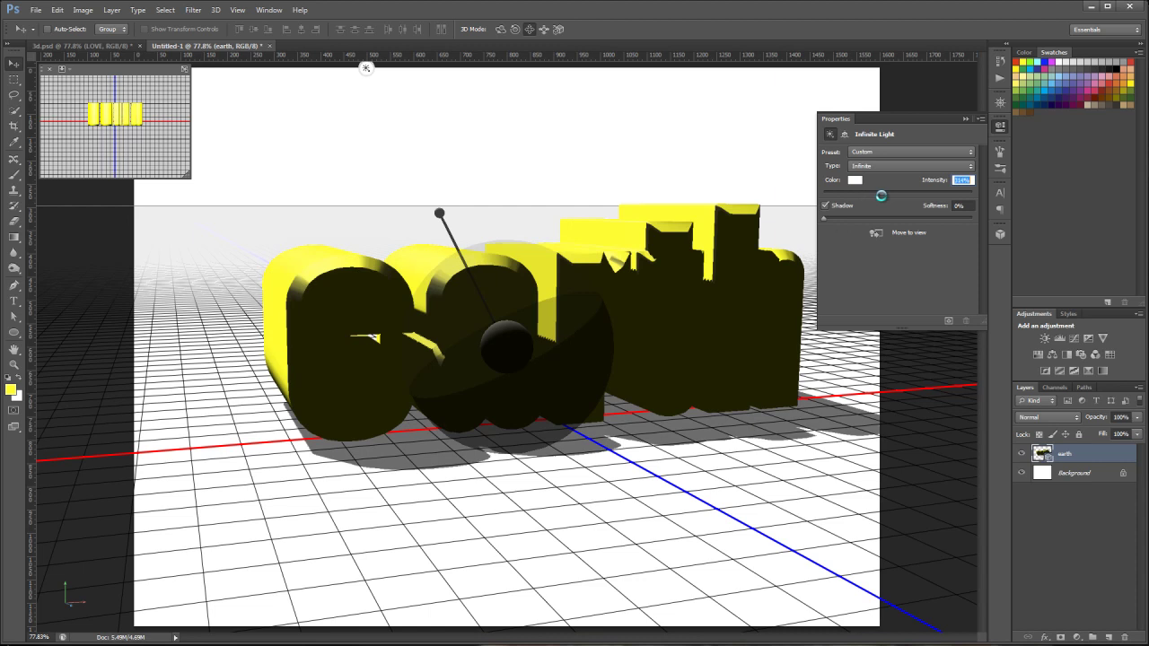
drag(881, 195, 848, 195)
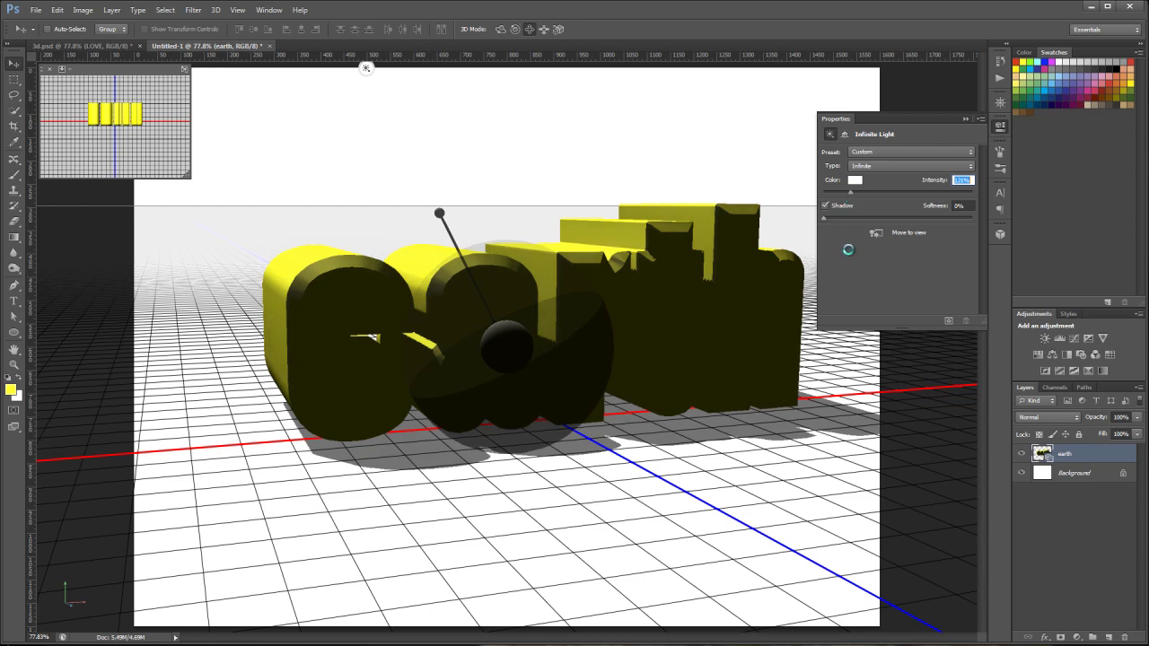
Try a shadow softness of 32% on the infinite light and restore it to 0%.
mouse_move(823, 218)
mouse_down()
mouse_move(850, 220)
mouse_move(816, 220)
mouse_up()
drag(825, 221, 871, 223)
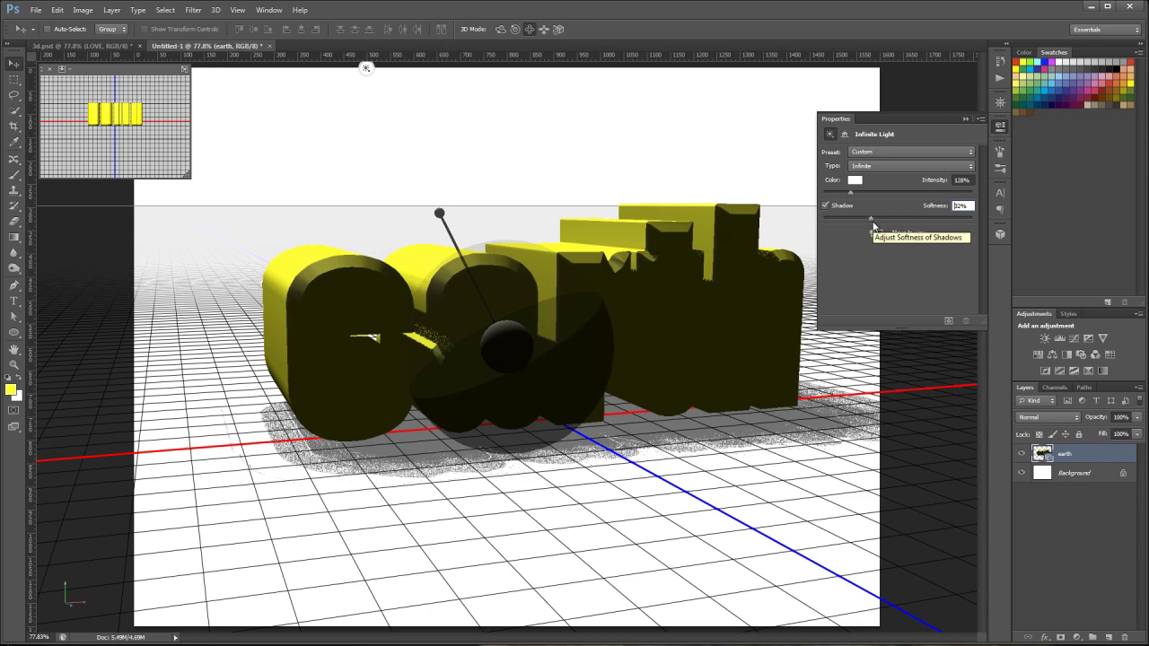
drag(873, 225, 818, 223)
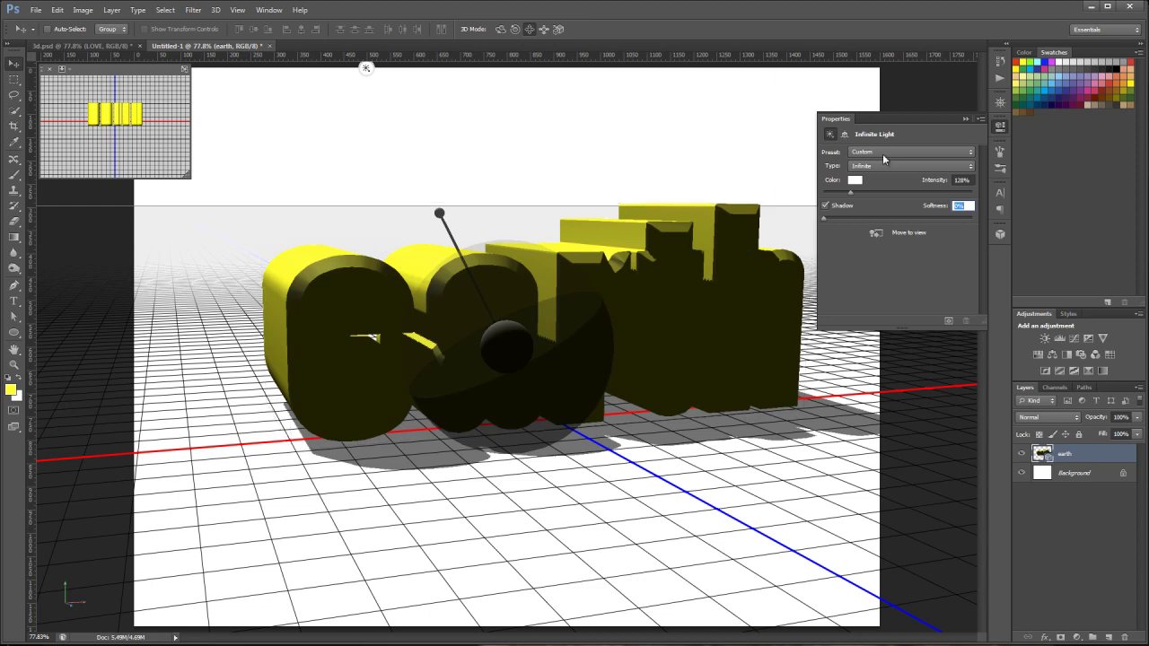
Add a spot light to the scene and reposition and rotate it to light the "earth" text from low in front.
click(1001, 234)
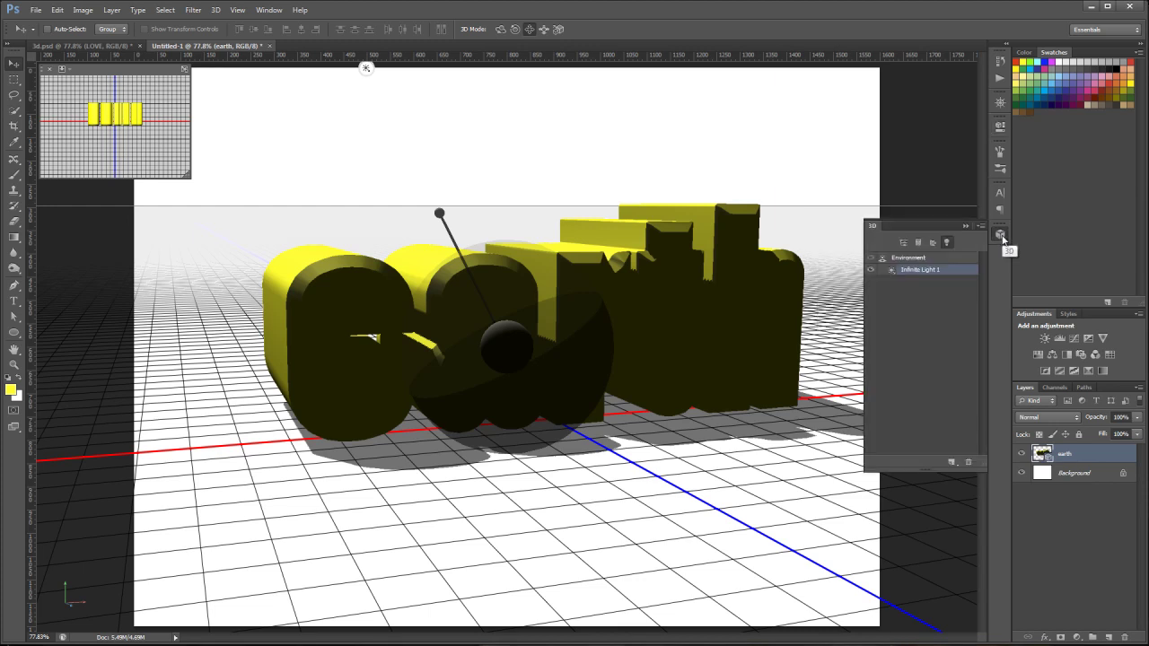
click(952, 462)
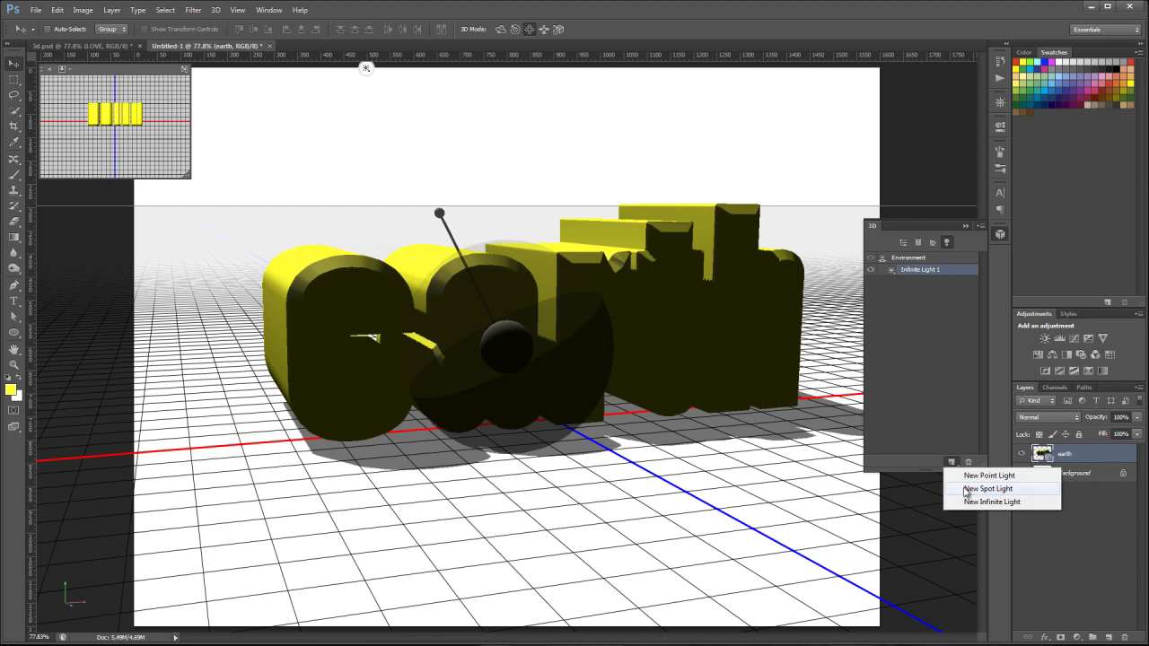
click(957, 490)
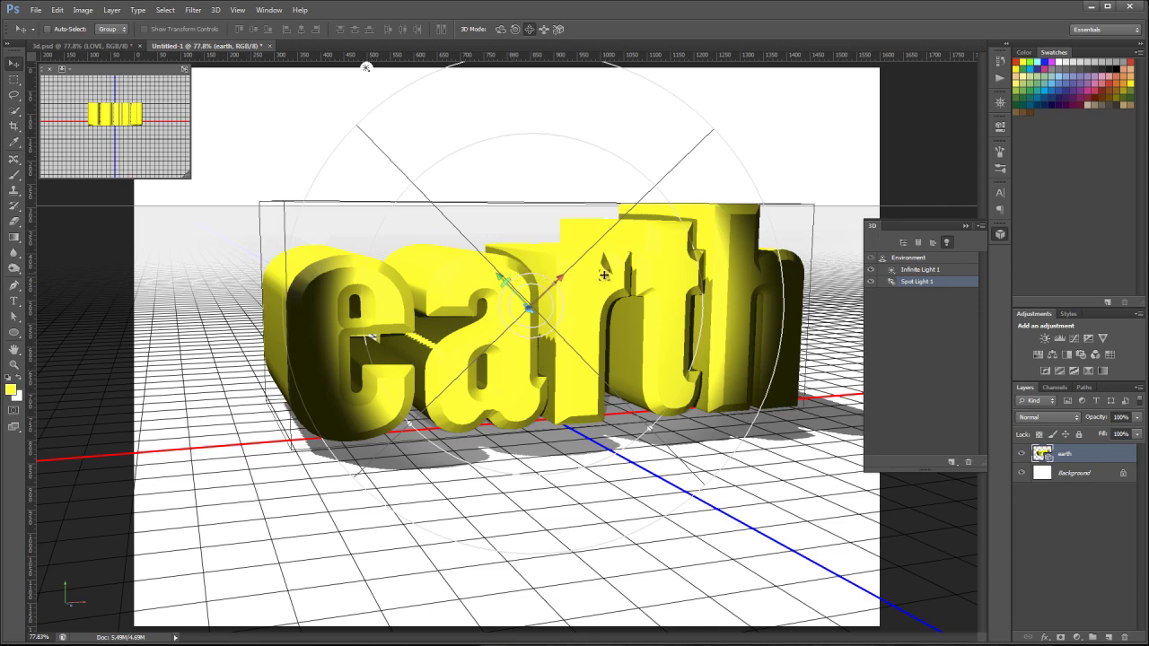
mouse_move(632, 291)
mouse_down()
mouse_move(738, 321)
mouse_move(350, 357)
mouse_move(318, 342)
mouse_move(463, 337)
mouse_move(215, 484)
mouse_move(433, 451)
mouse_move(597, 355)
mouse_move(630, 313)
mouse_move(697, 273)
mouse_move(671, 264)
mouse_move(490, 299)
mouse_move(535, 295)
mouse_move(519, 301)
mouse_up()
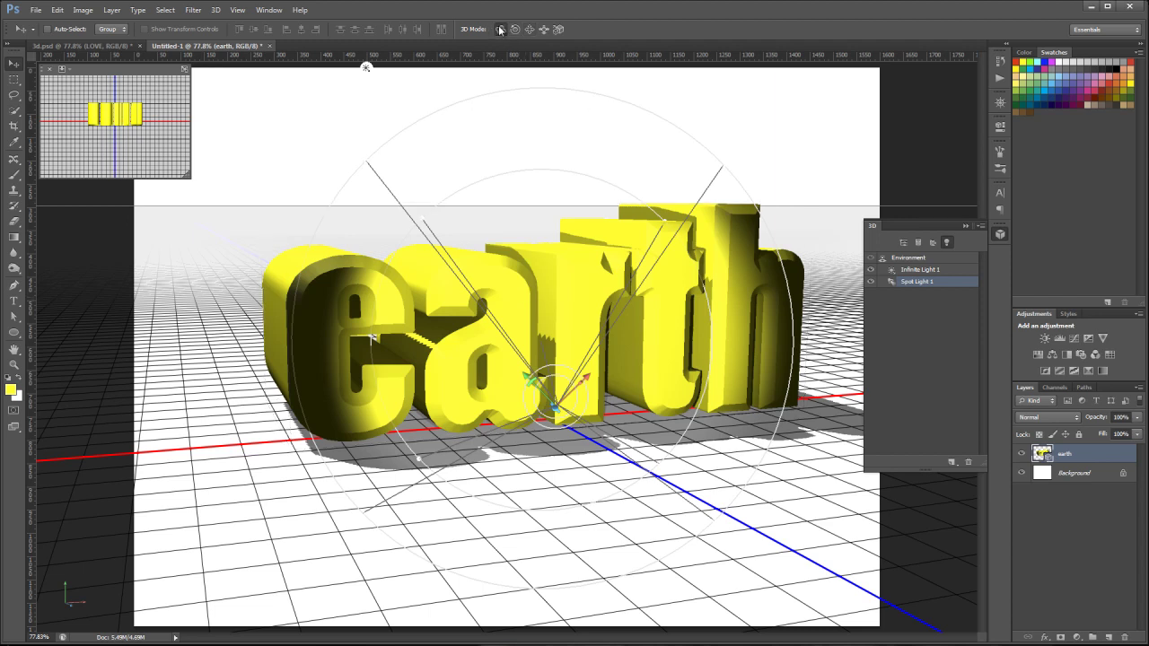
drag(555, 406, 839, 640)
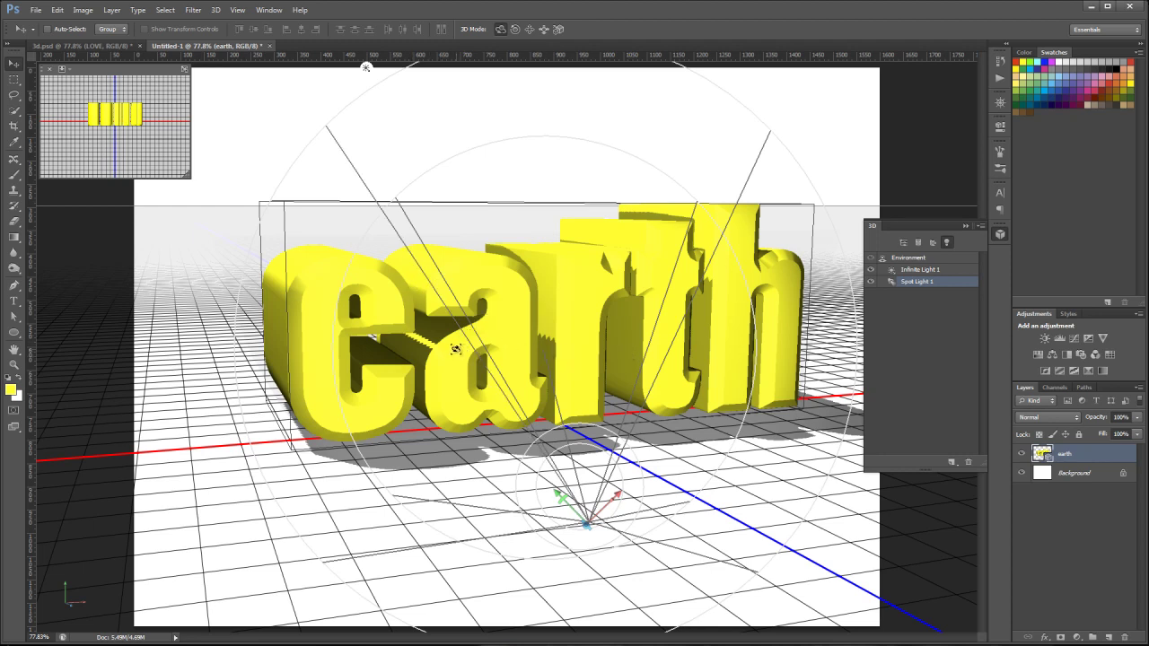
Add a second infinite light, hide Spot Light 1, and angle the new light at the letters from the front right.
click(951, 462)
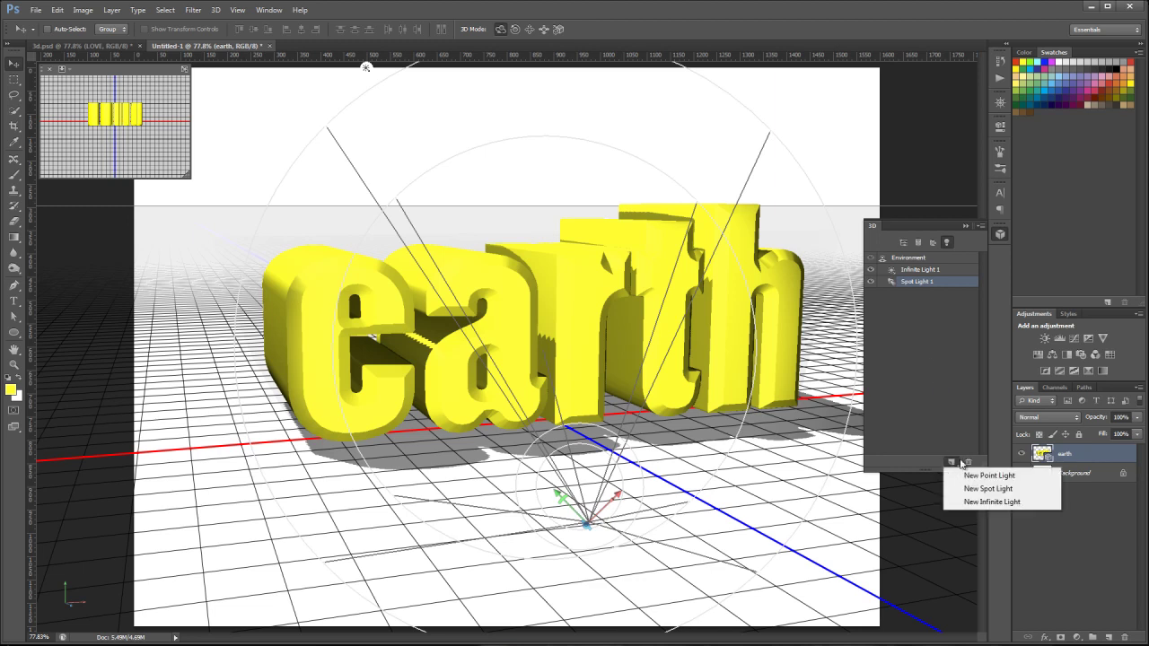
click(984, 504)
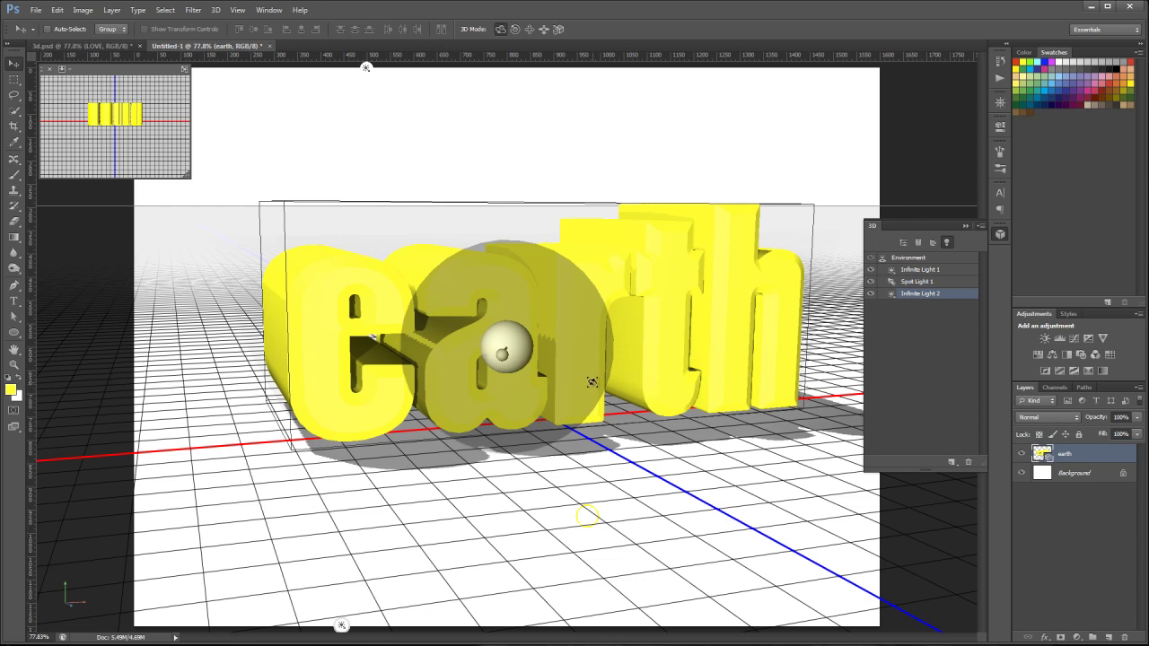
click(871, 282)
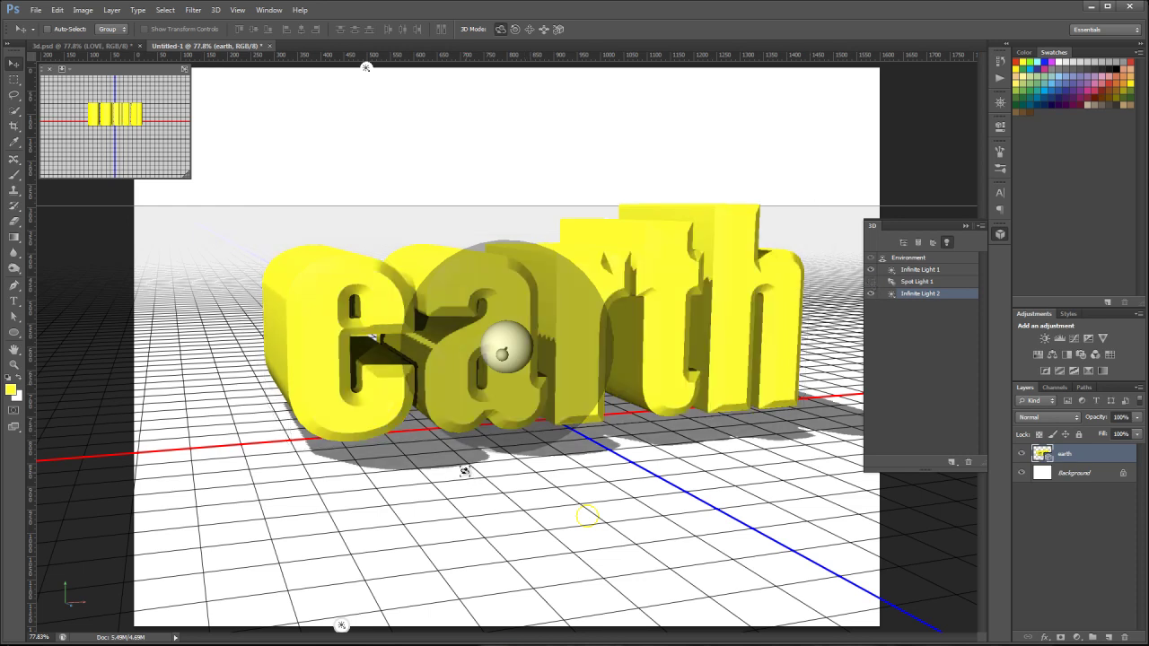
mouse_move(469, 395)
mouse_down()
mouse_move(489, 428)
mouse_move(516, 409)
mouse_move(590, 414)
mouse_up()
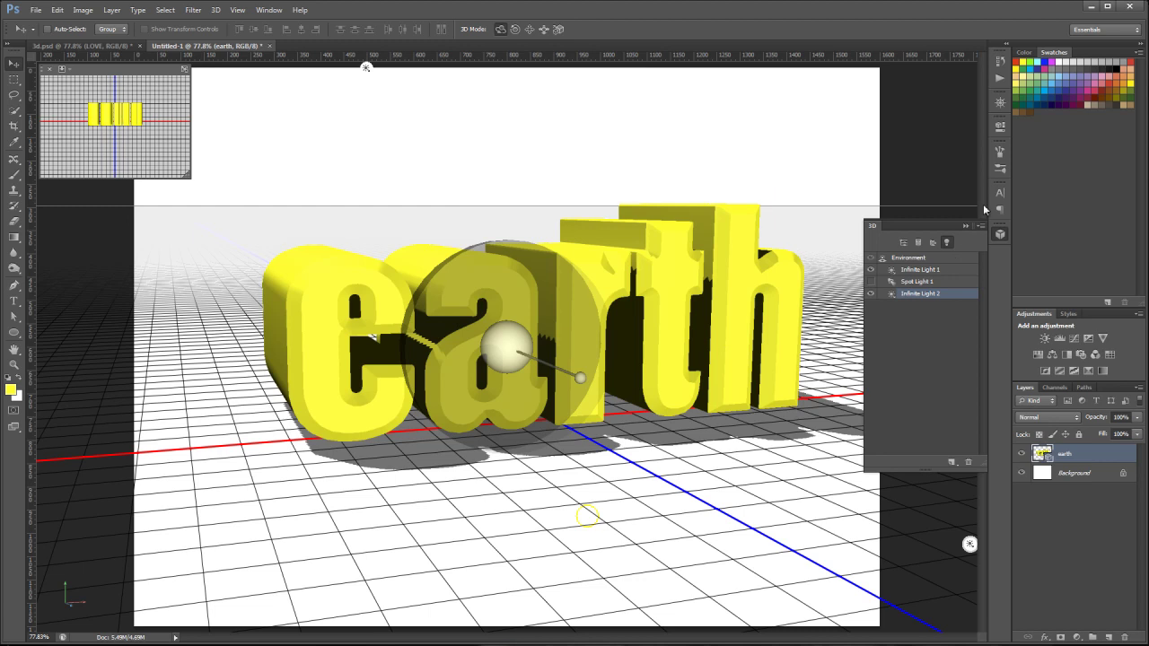
Reduce the second infinite light's intensity to about 70%.
click(1000, 127)
drag(846, 192, 839, 193)
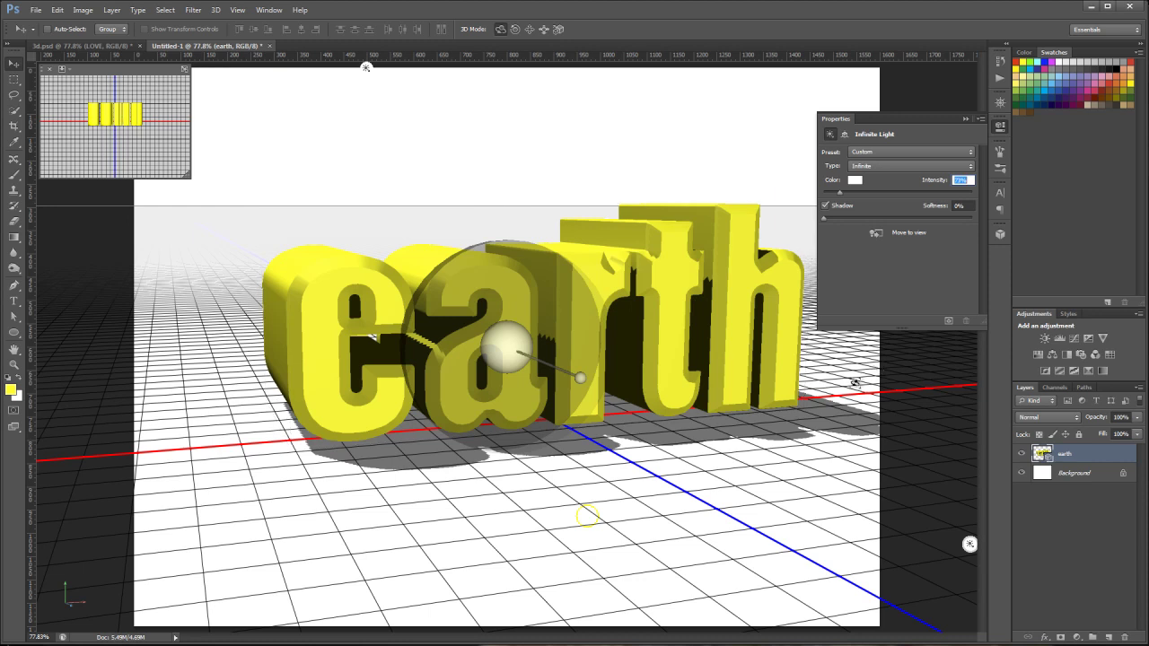
mouse_move(839, 193)
mouse_down()
mouse_move(824, 195)
mouse_move(838, 196)
mouse_up()
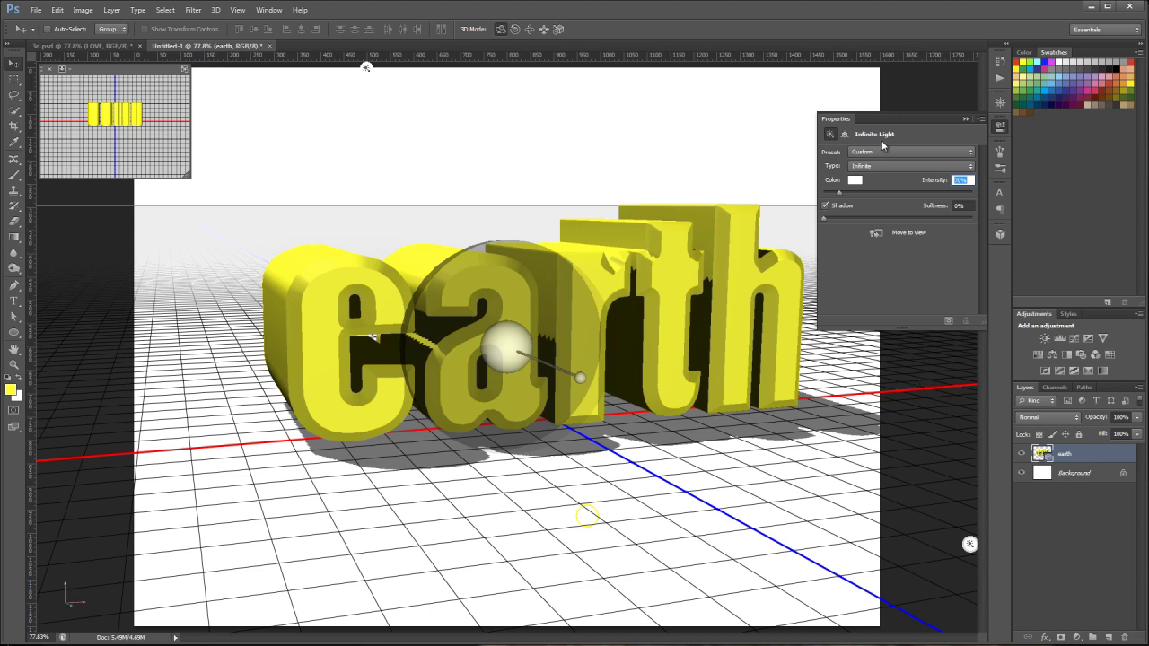
Load moss.jpg as the diffuse texture of the "earth" text's Front Inflation Material.
click(999, 234)
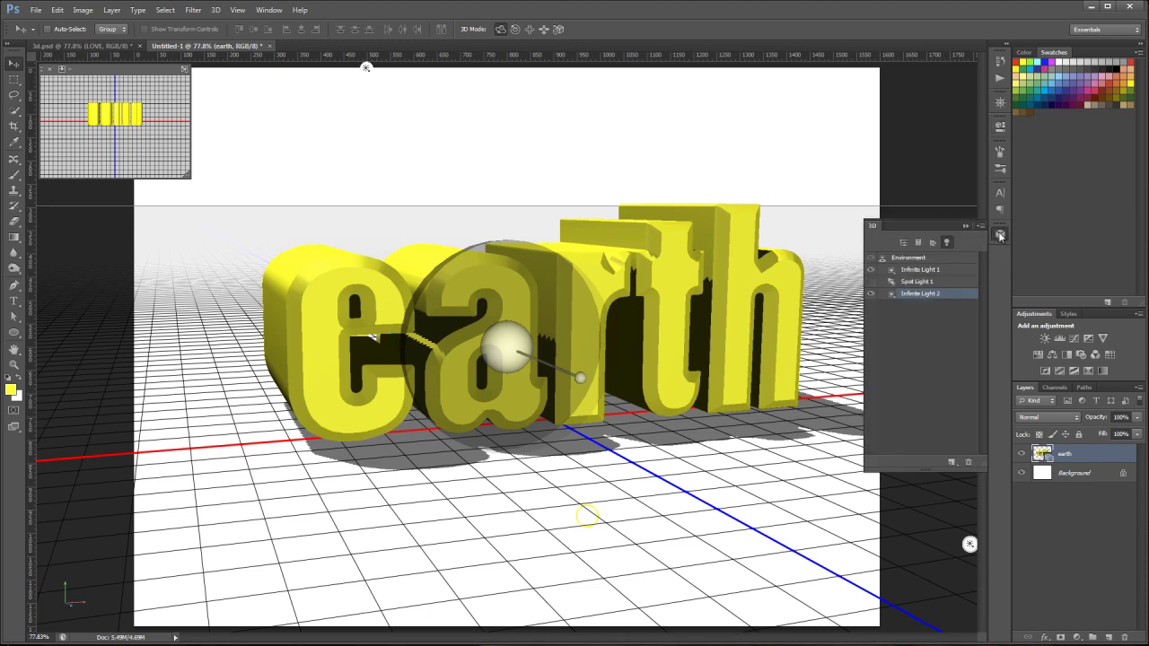
click(905, 242)
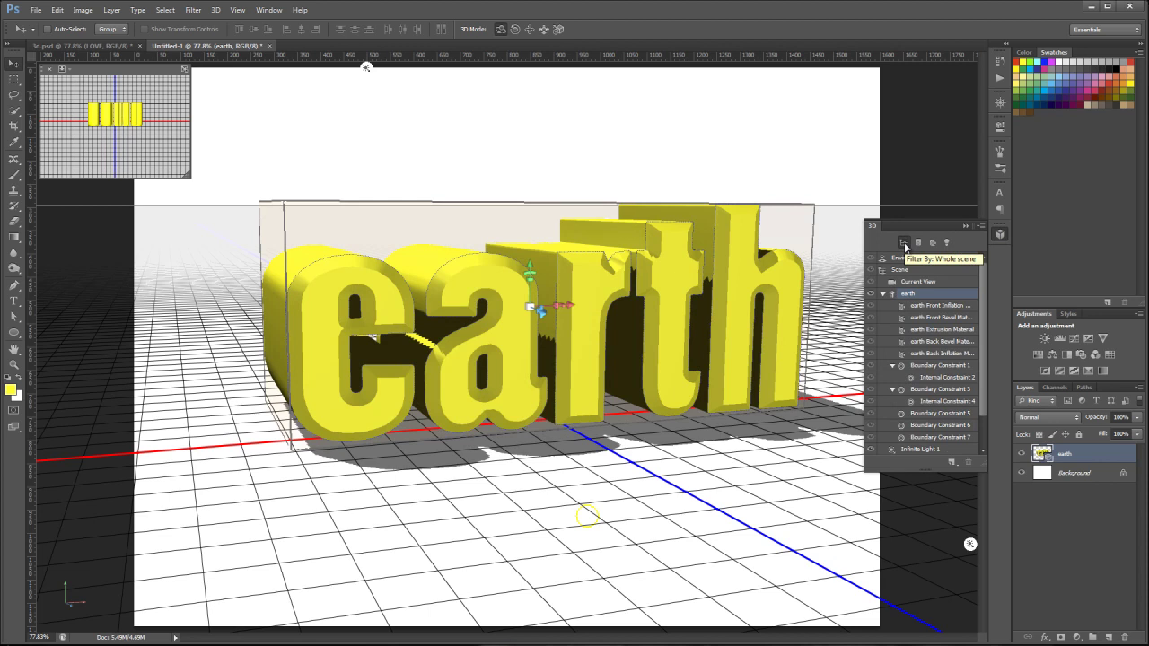
click(929, 308)
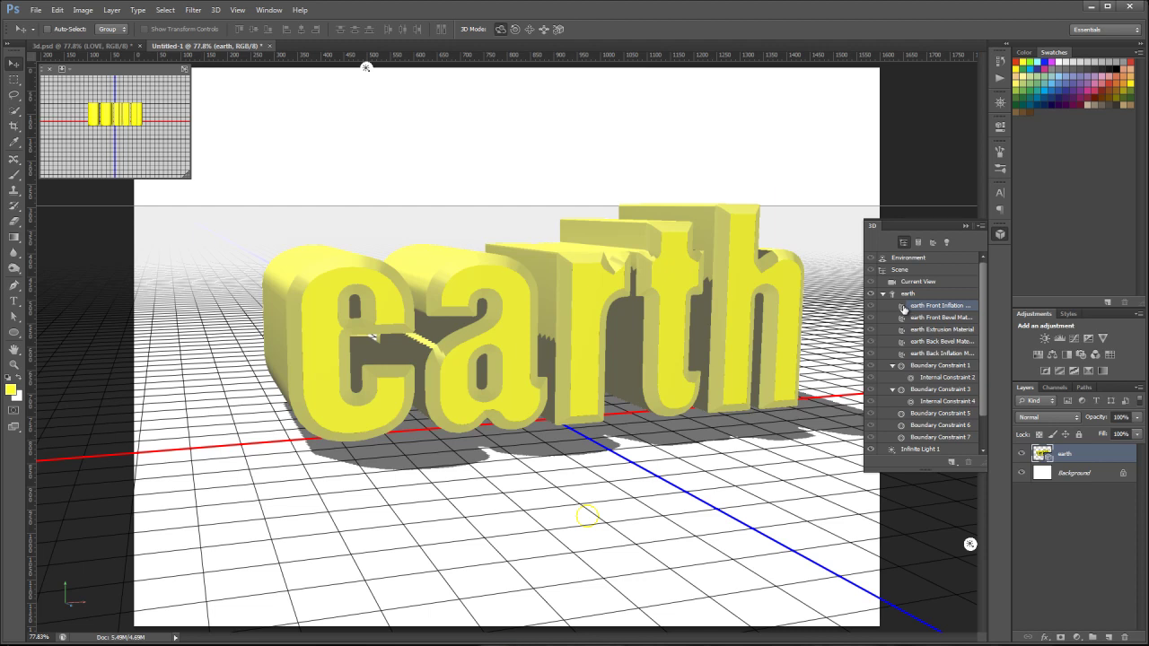
double_click(903, 308)
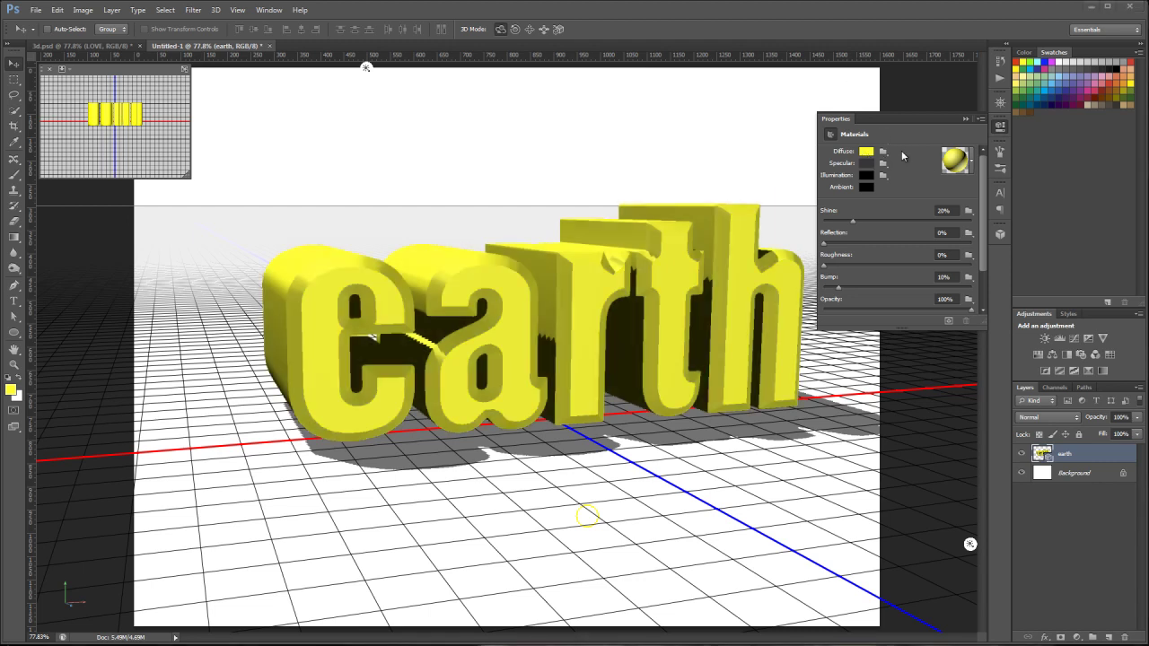
click(884, 152)
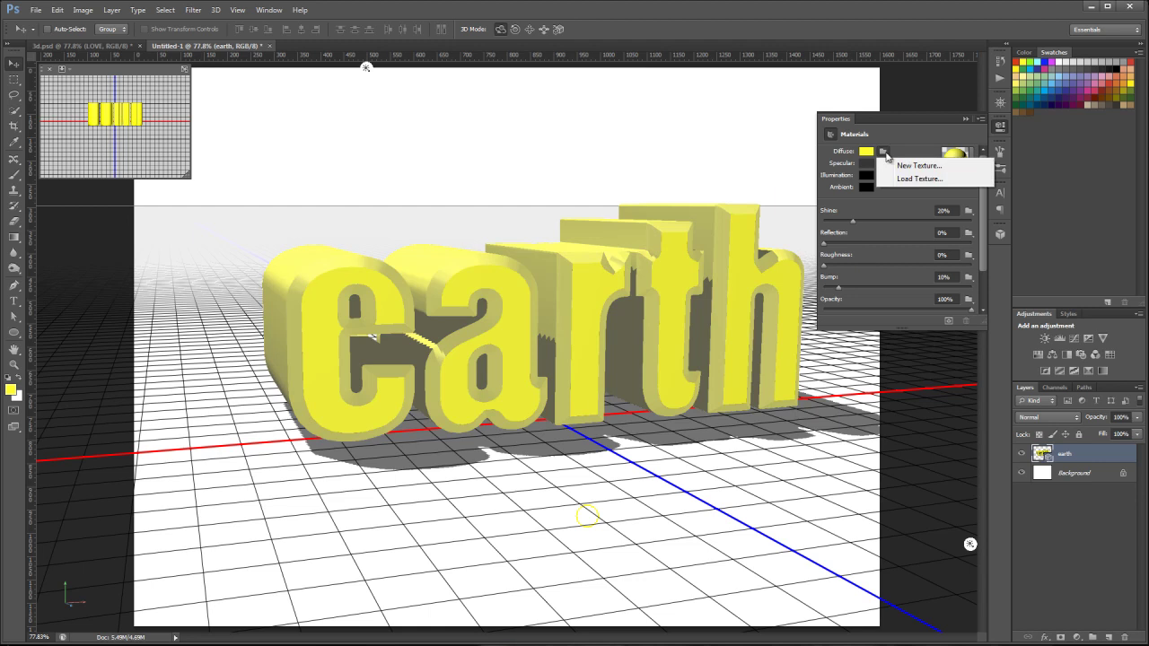
click(907, 181)
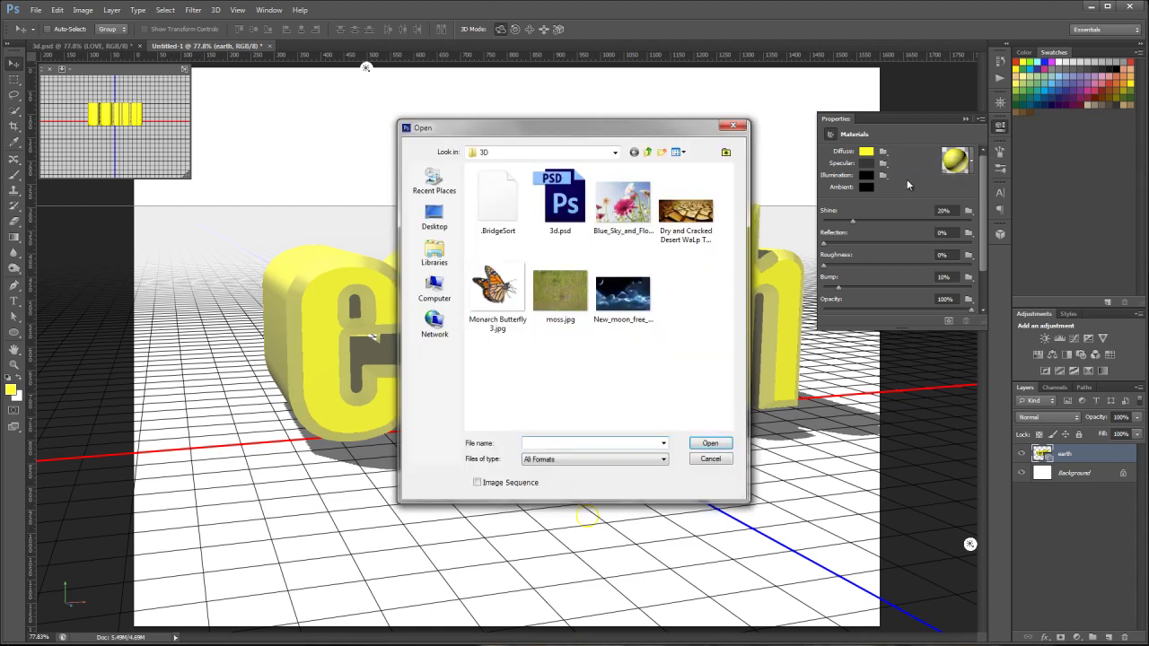
double_click(561, 289)
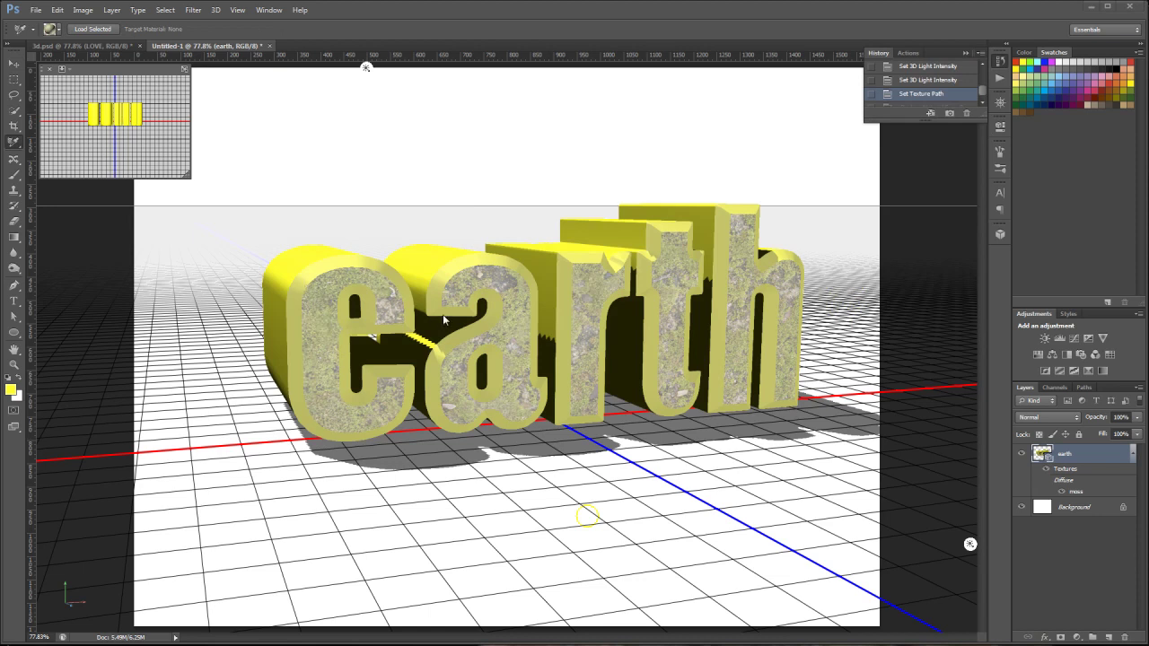
Sample the mossy front face with the 3D Material Eyedropper and apply that material to the front bevel of the "earth" text.
right_click(19, 145)
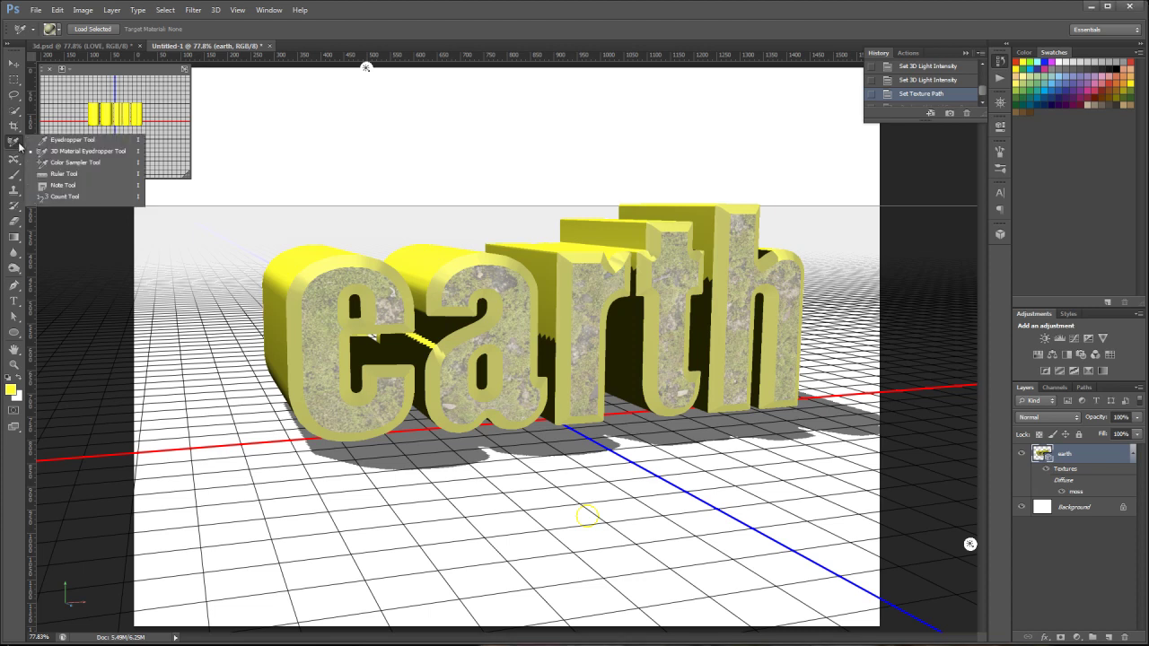
click(80, 152)
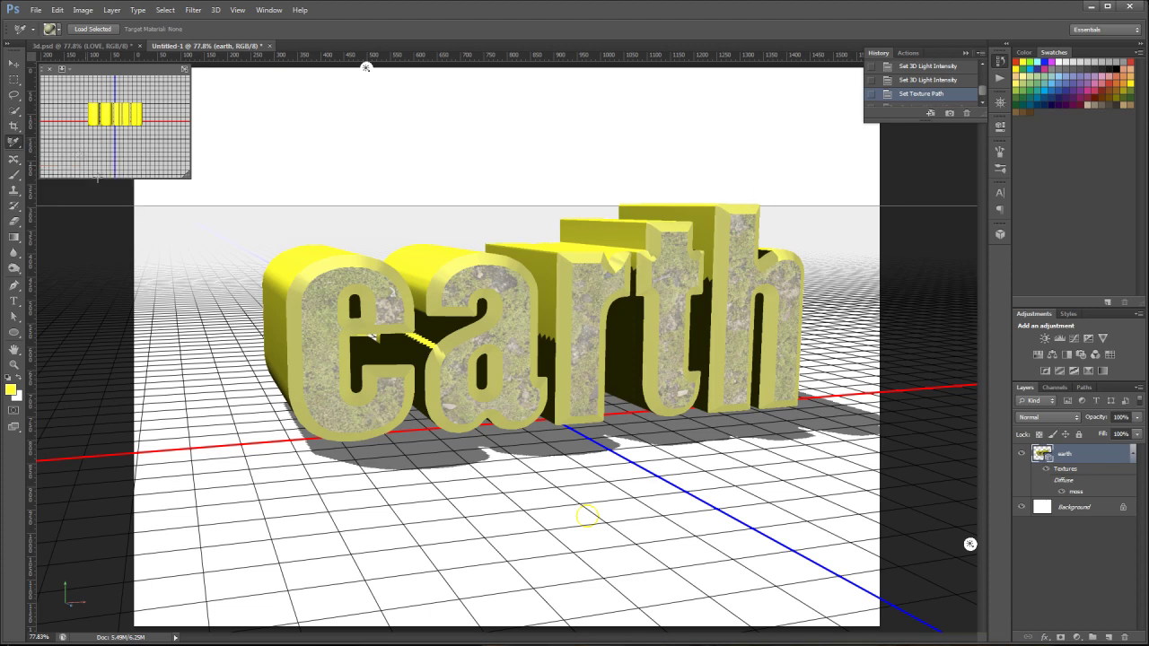
click(317, 310)
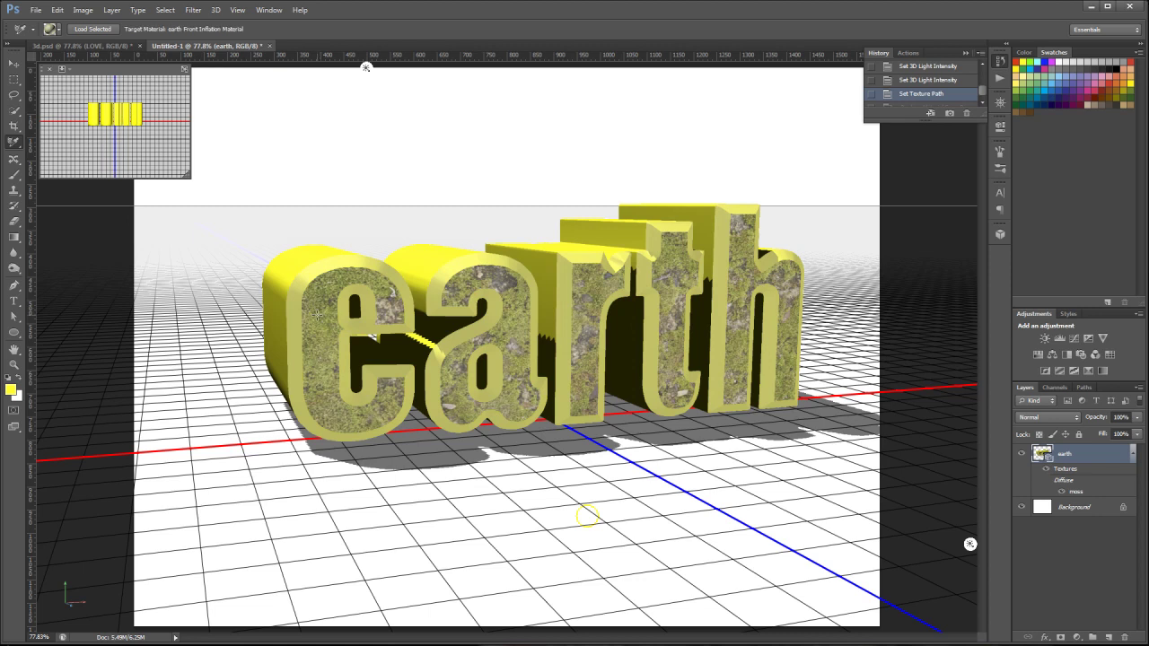
click(316, 314)
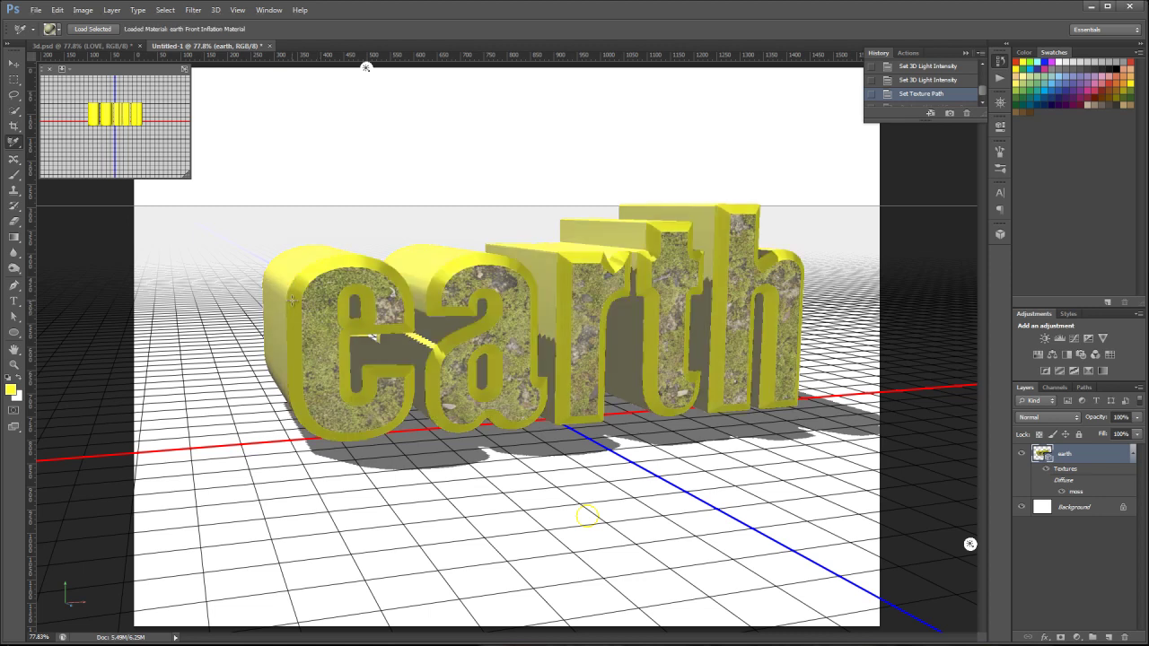
click(293, 300)
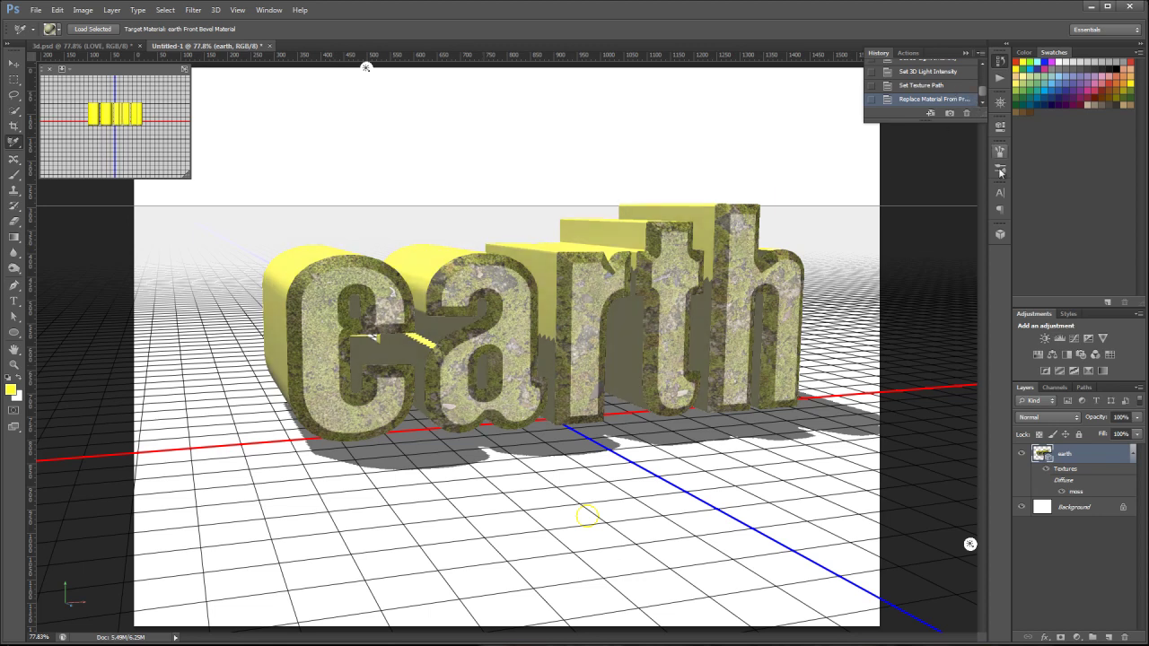
Load moss.jpg as the diffuse texture of the "earth" text's Extrusion Material.
click(1000, 234)
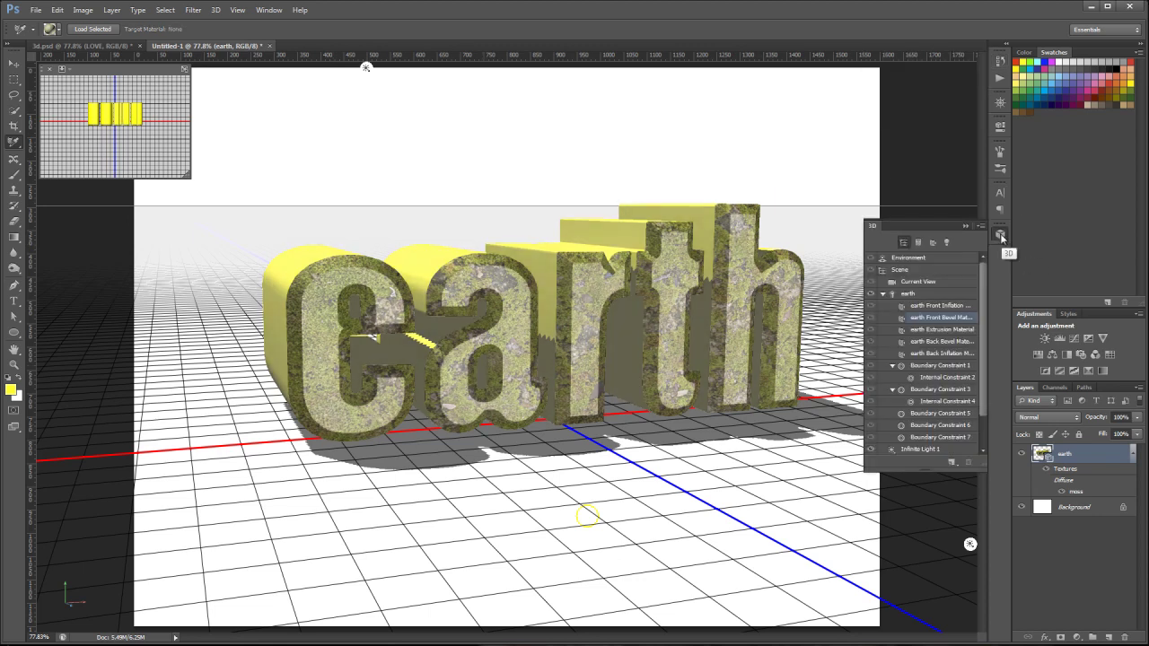
double_click(905, 333)
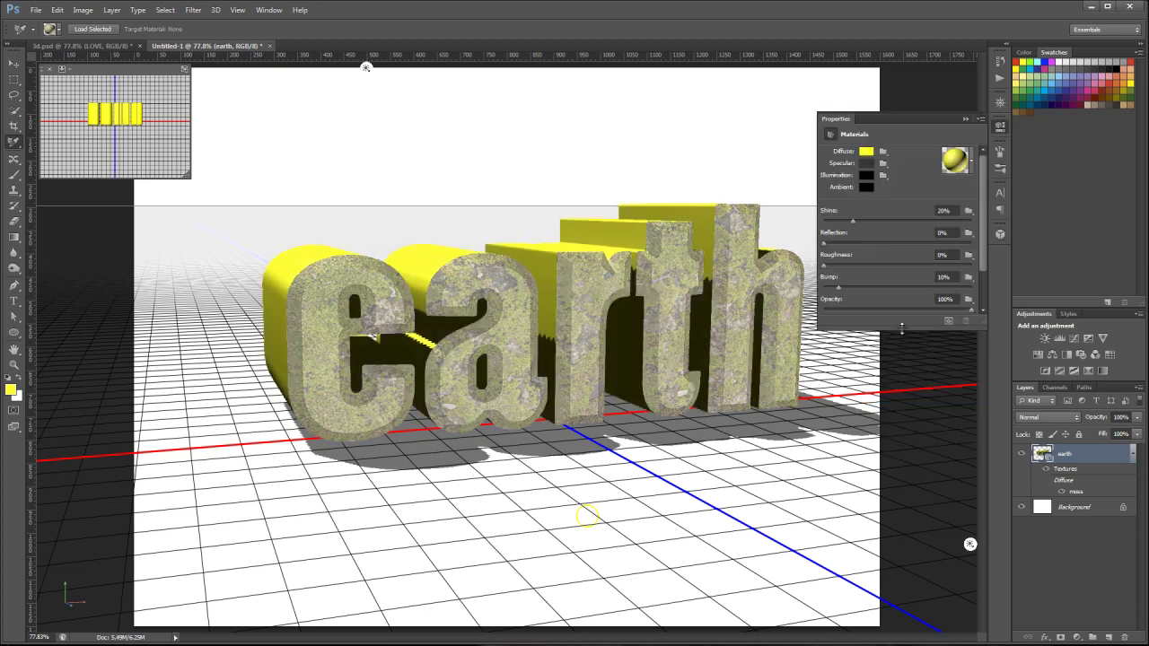
click(884, 152)
click(921, 179)
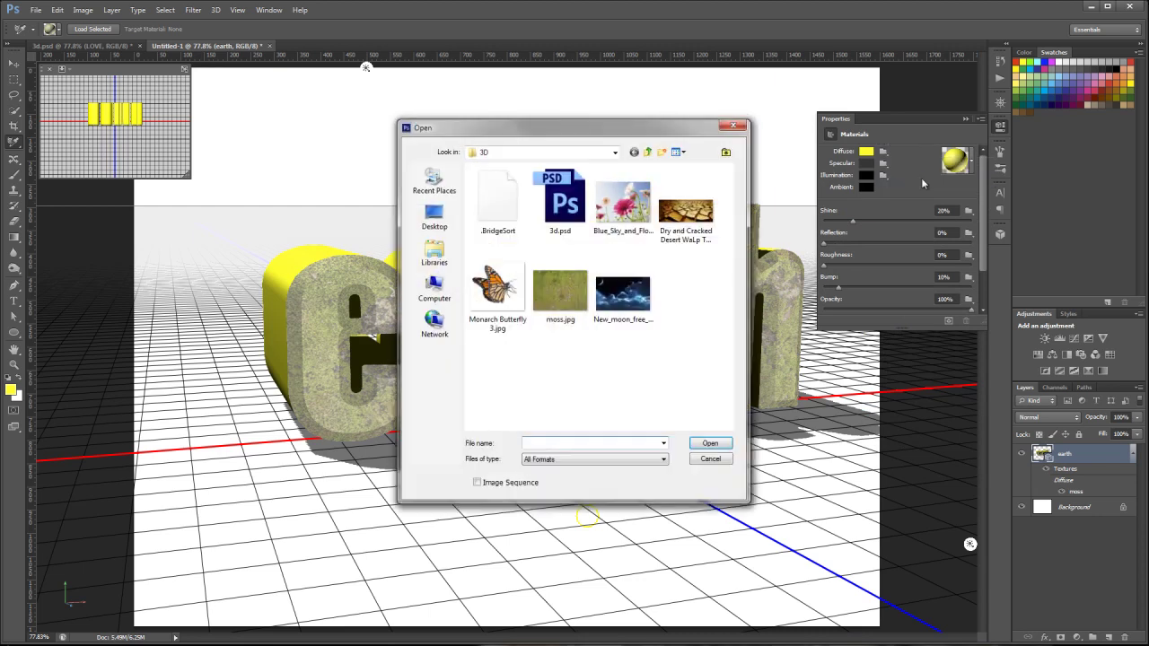
double_click(555, 328)
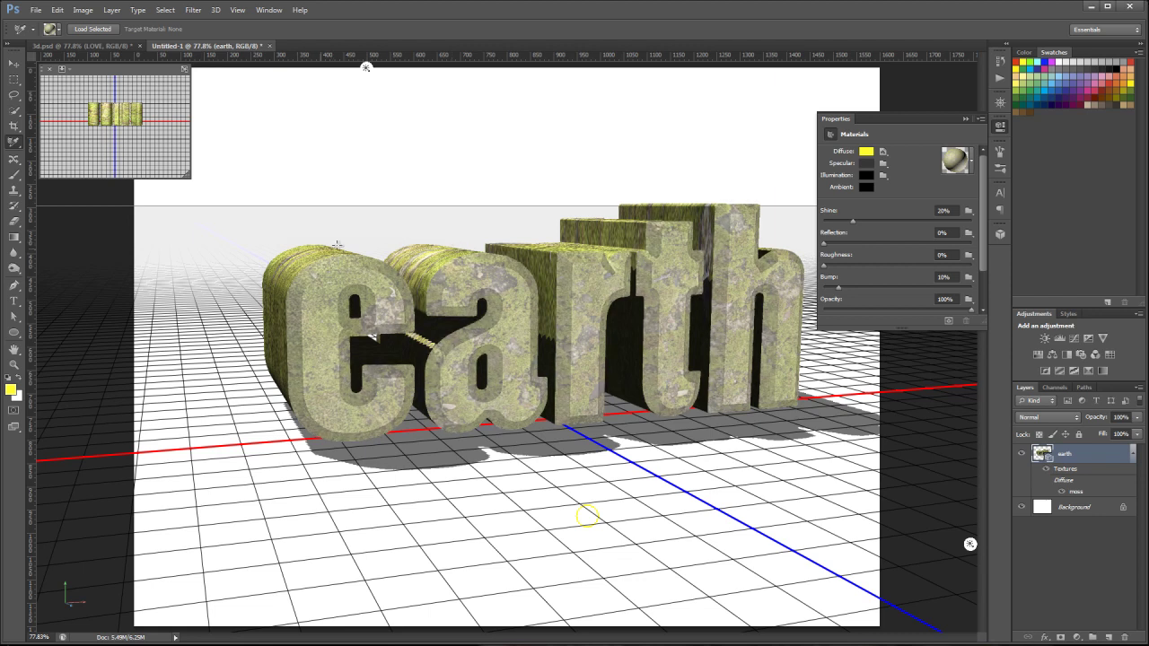
Set the extrusion's moss texture UV properties to a U scale of 1000% and a V scale of 74.26%.
mouse_move(984, 248)
mouse_down()
mouse_move(983, 292)
mouse_move(982, 236)
mouse_up()
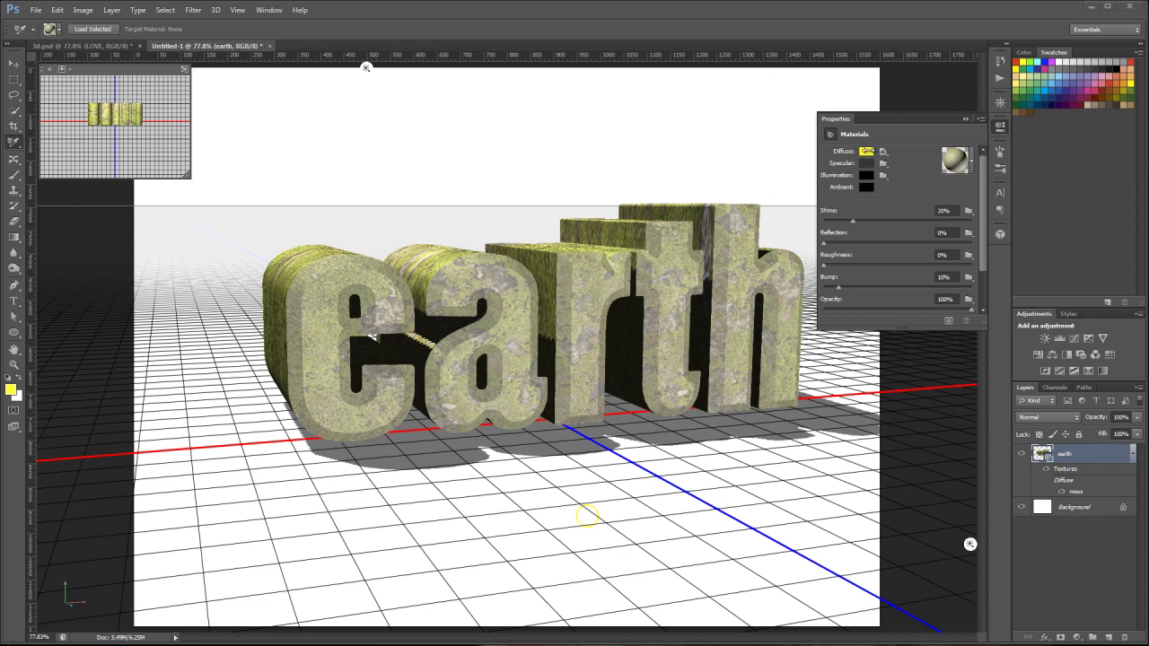
click(883, 152)
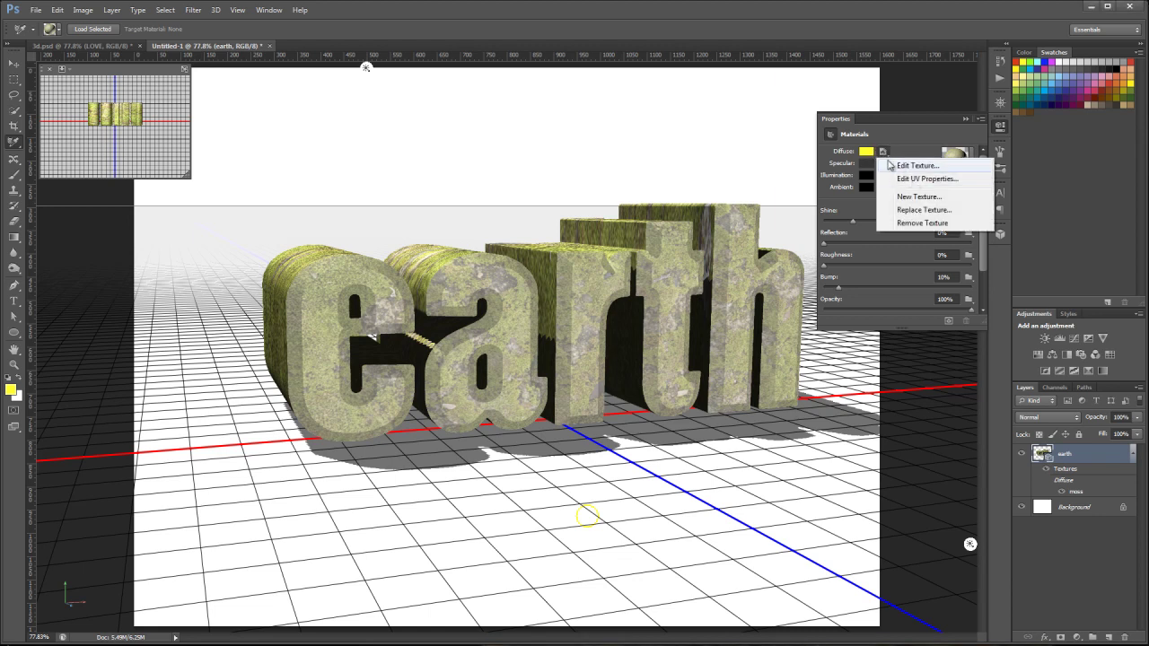
click(923, 183)
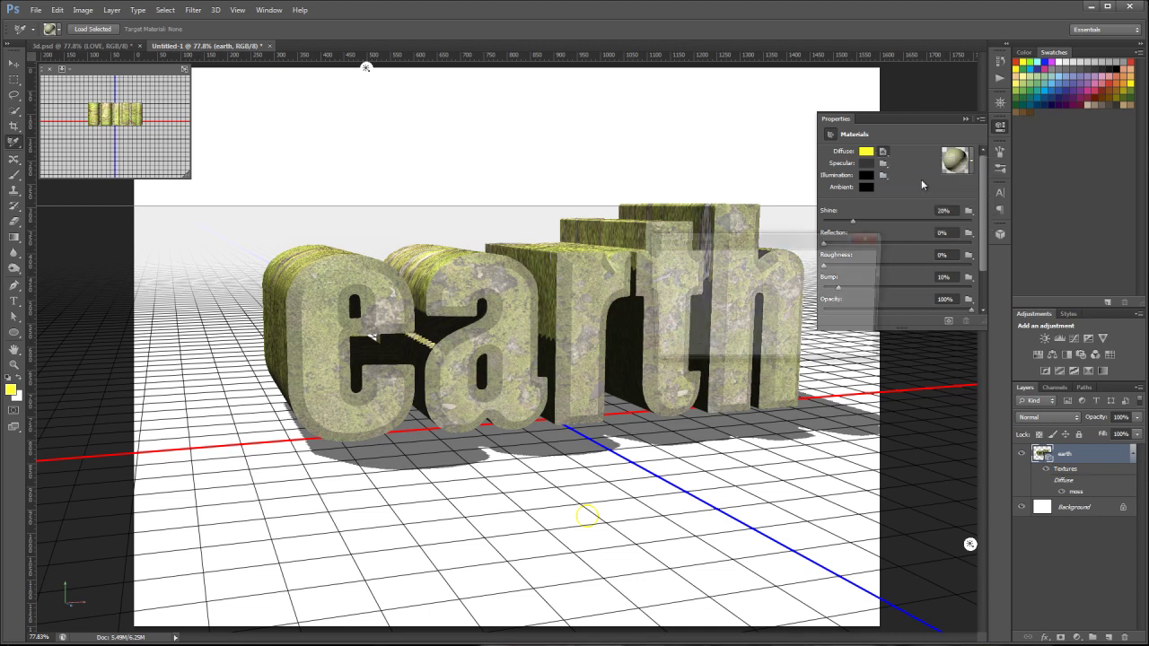
drag(805, 240, 920, 320)
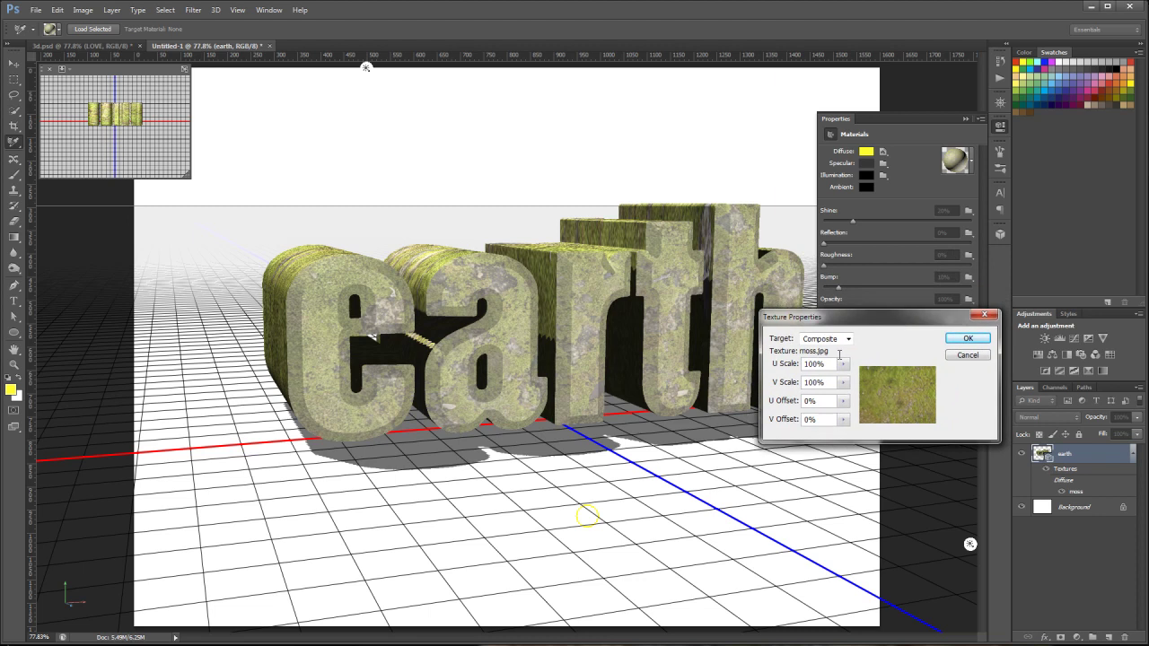
click(843, 367)
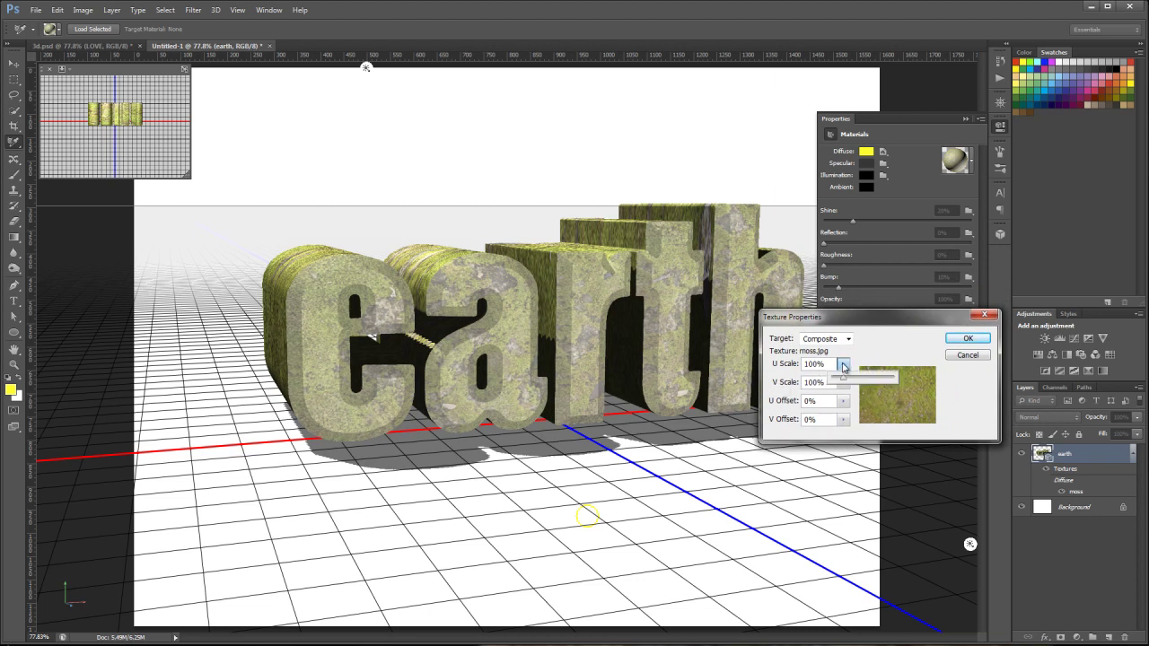
drag(841, 379, 894, 383)
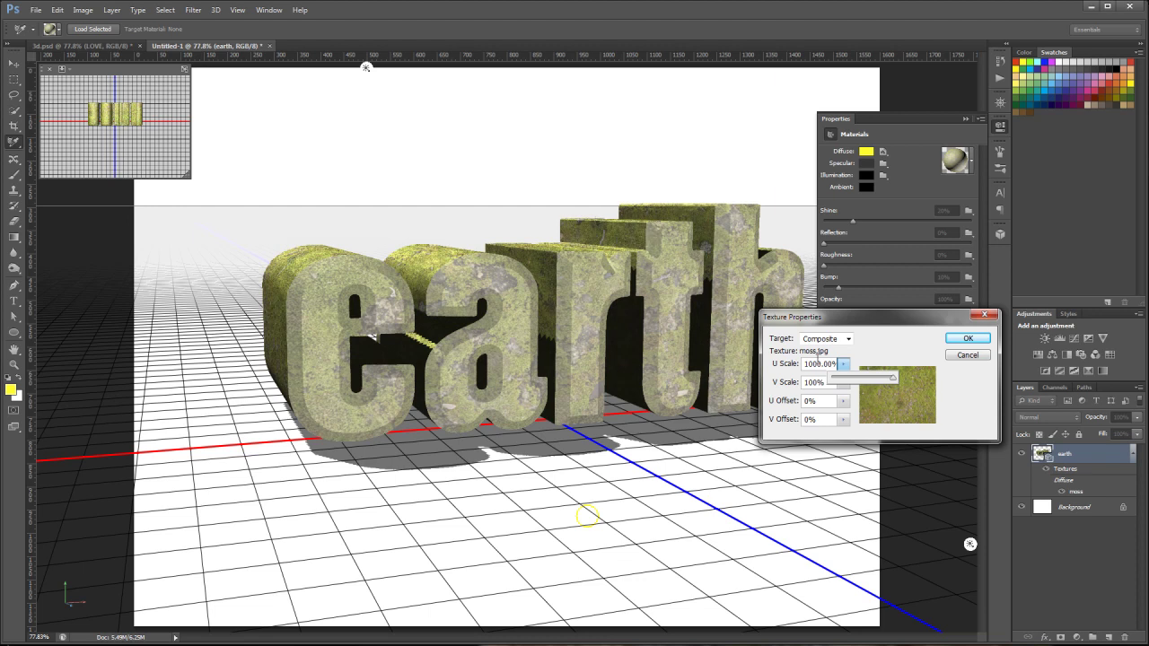
click(843, 382)
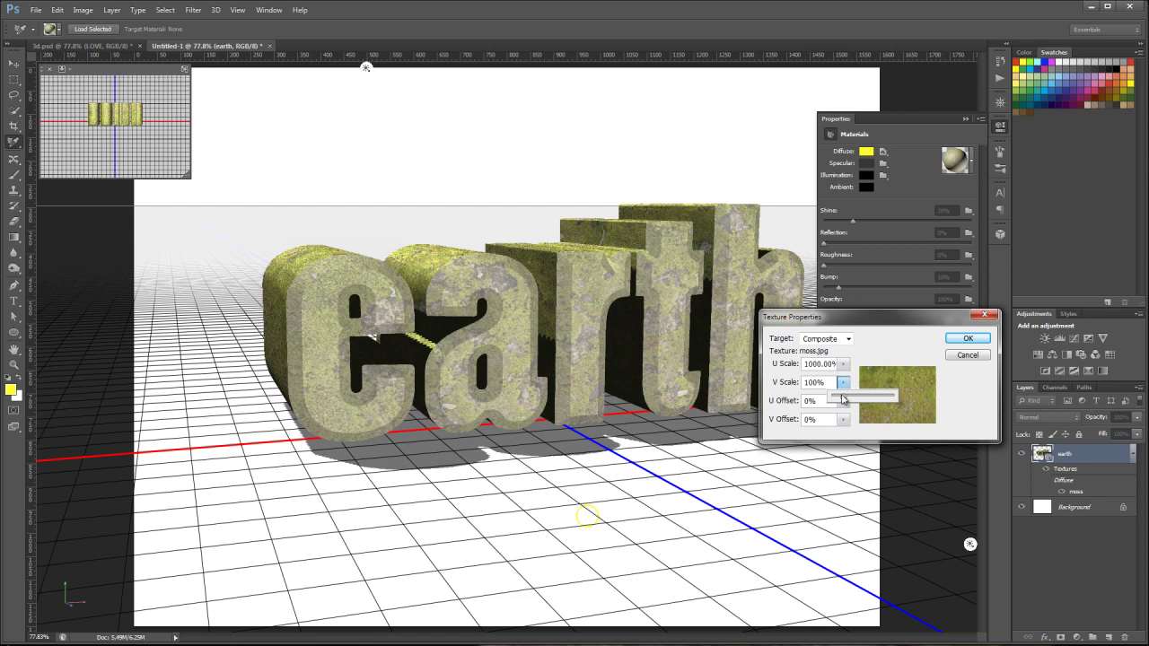
drag(842, 400, 842, 402)
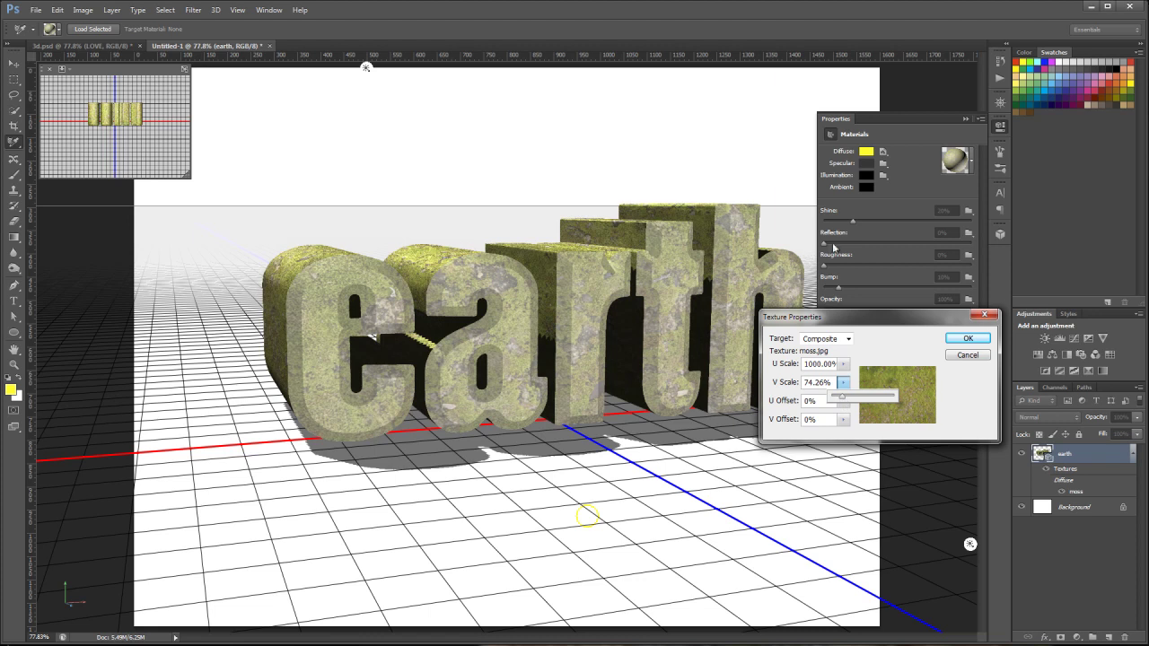
click(970, 340)
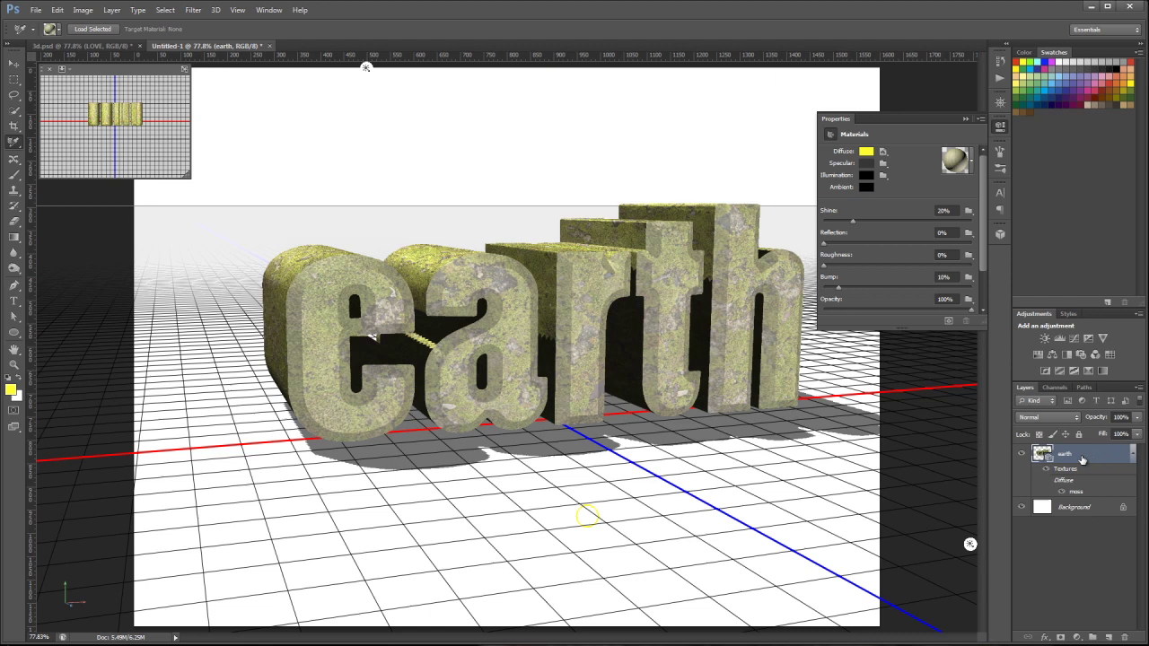
Deselect the 3D text layer and compare the textured "earth" with the finished composition in 3d.psd, with its 3D overlays hidden.
click(1079, 508)
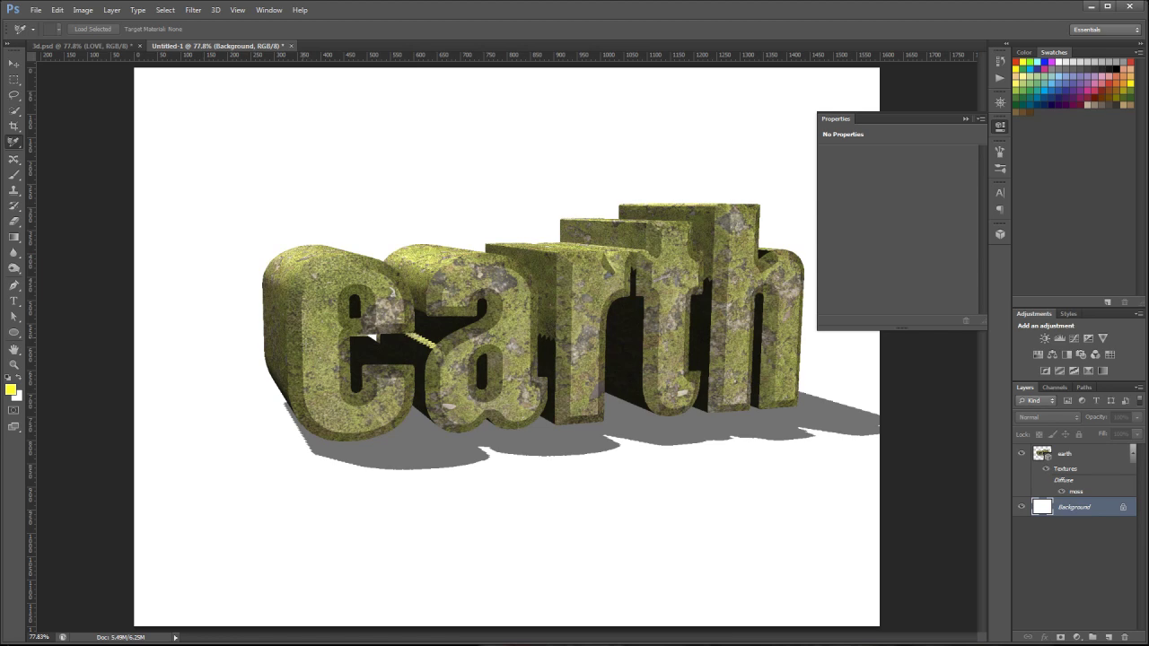
click(82, 29)
click(80, 44)
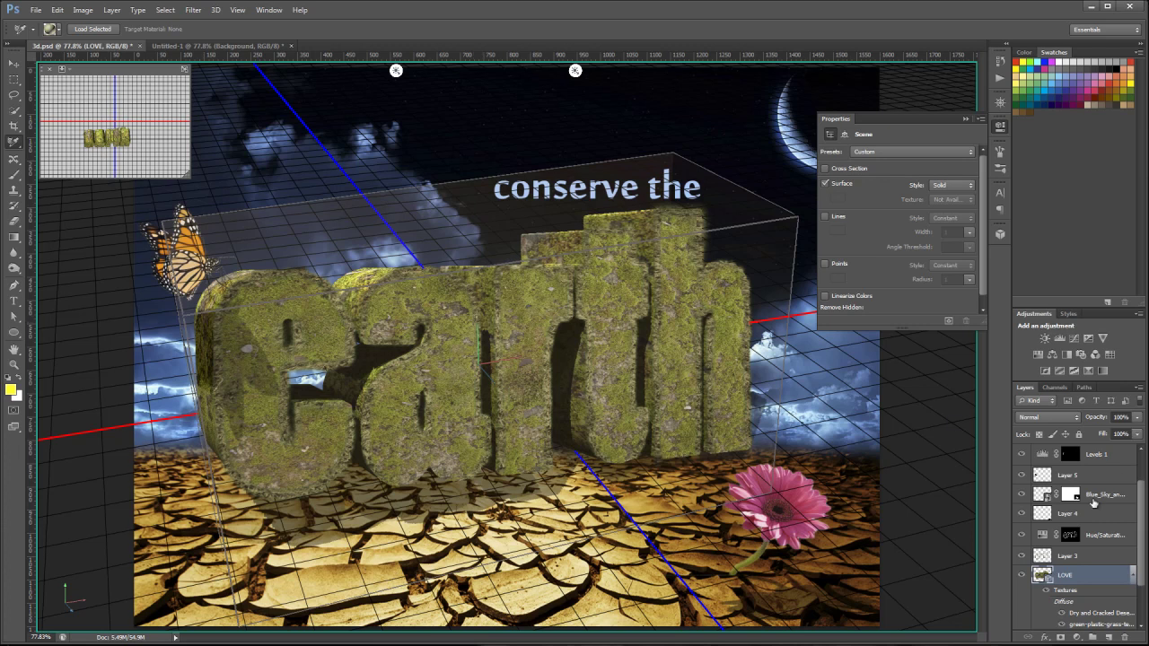
key(ctrl+h)
click(1087, 559)
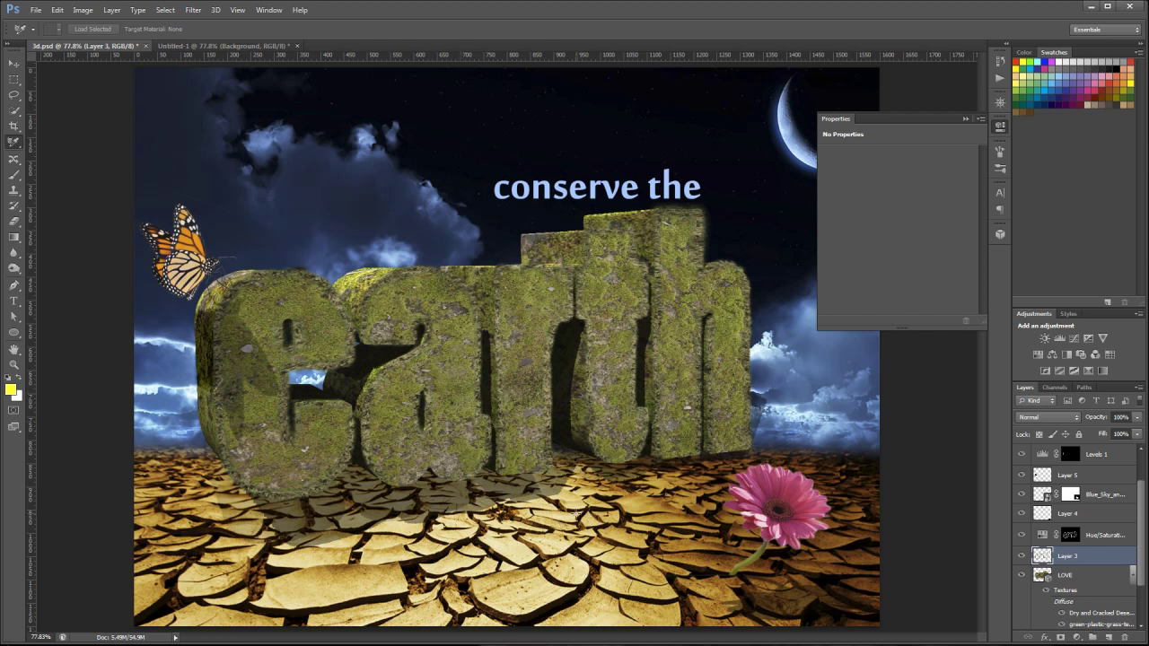
click(239, 48)
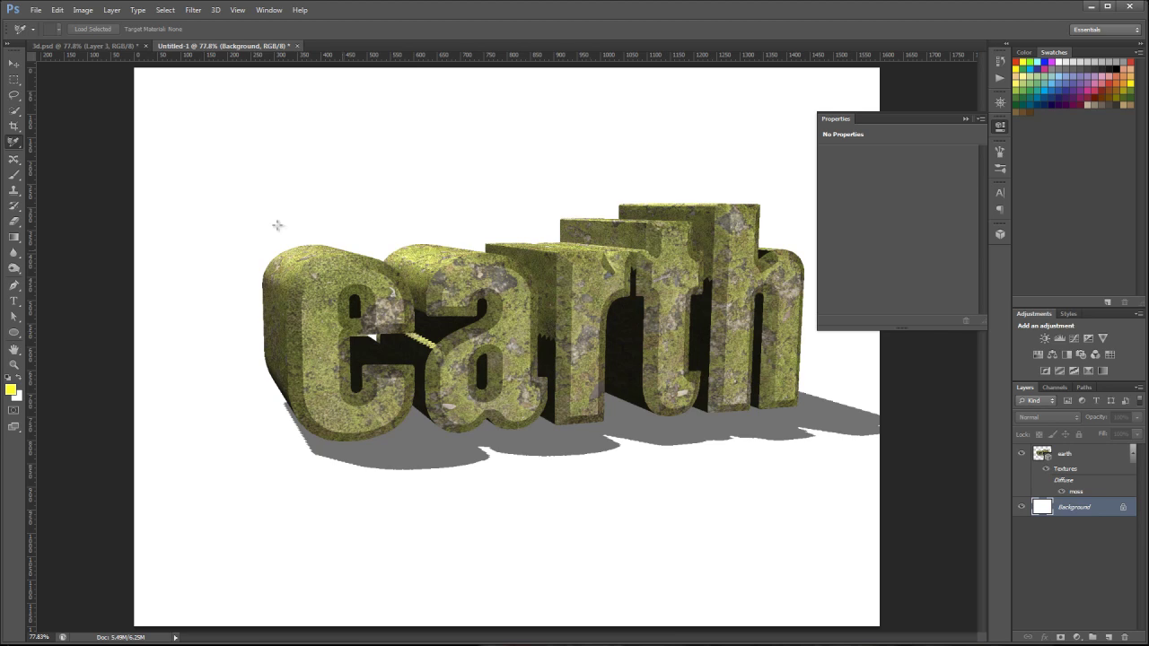
click(92, 46)
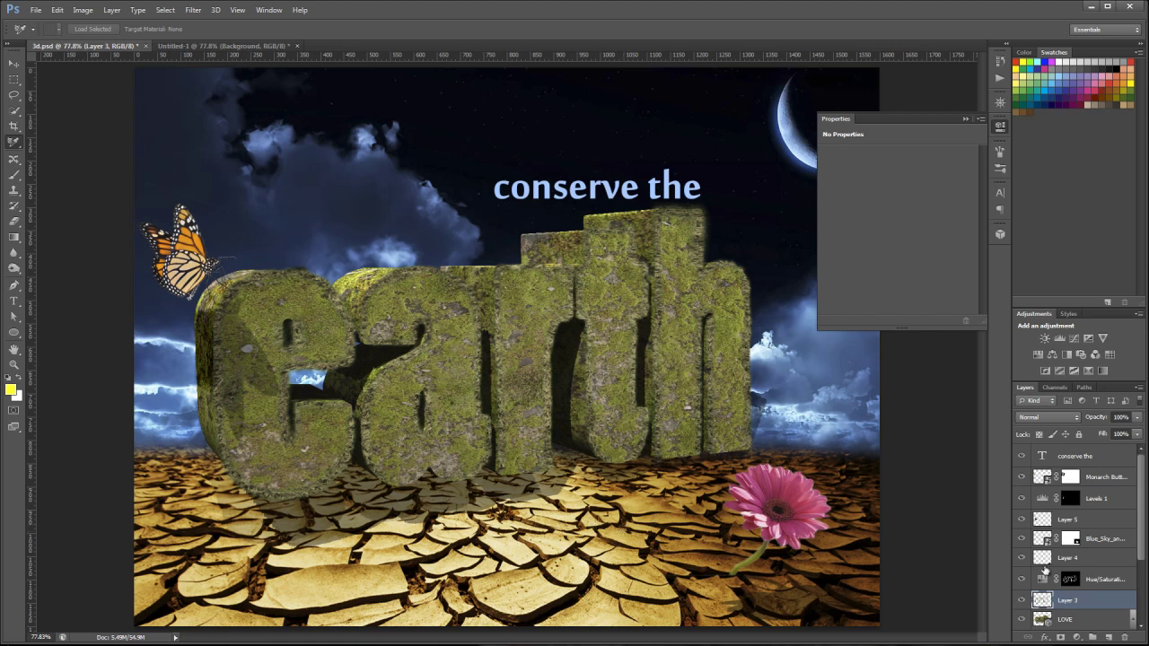
In 3d.psd, hide the LOVE layer and everything above it, and toggle Layer 2 and the New_moon sky layer to examine the backdrop.
scroll(1143, 537, down, 3)
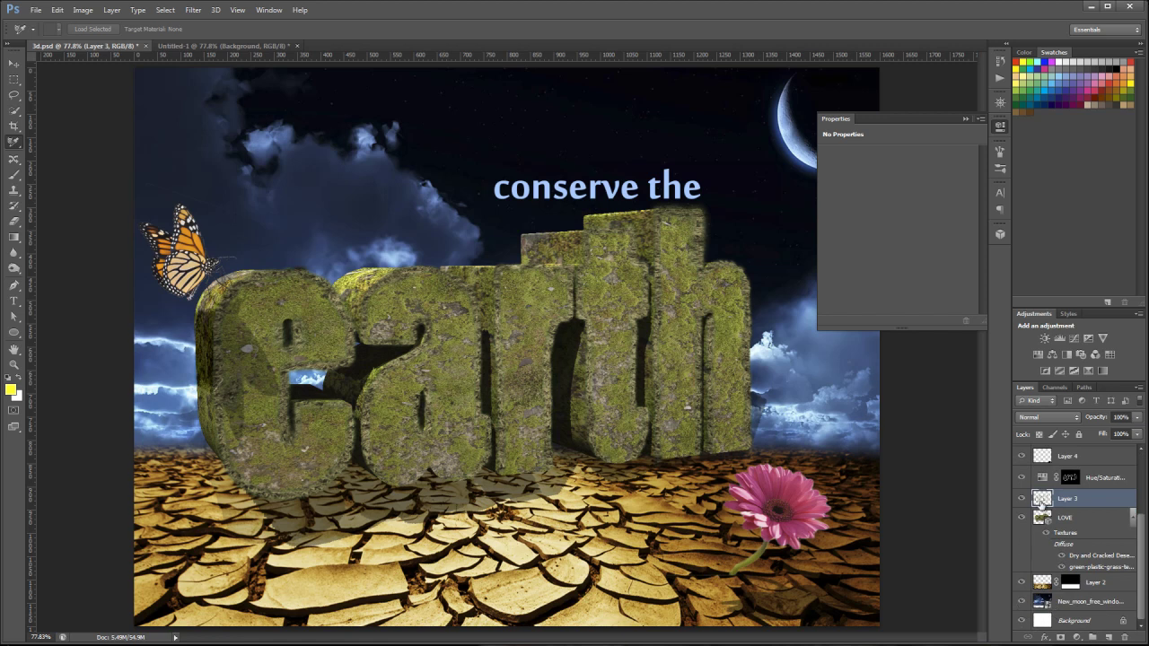
drag(1021, 519, 1021, 406)
scroll(1077, 539, down, 3)
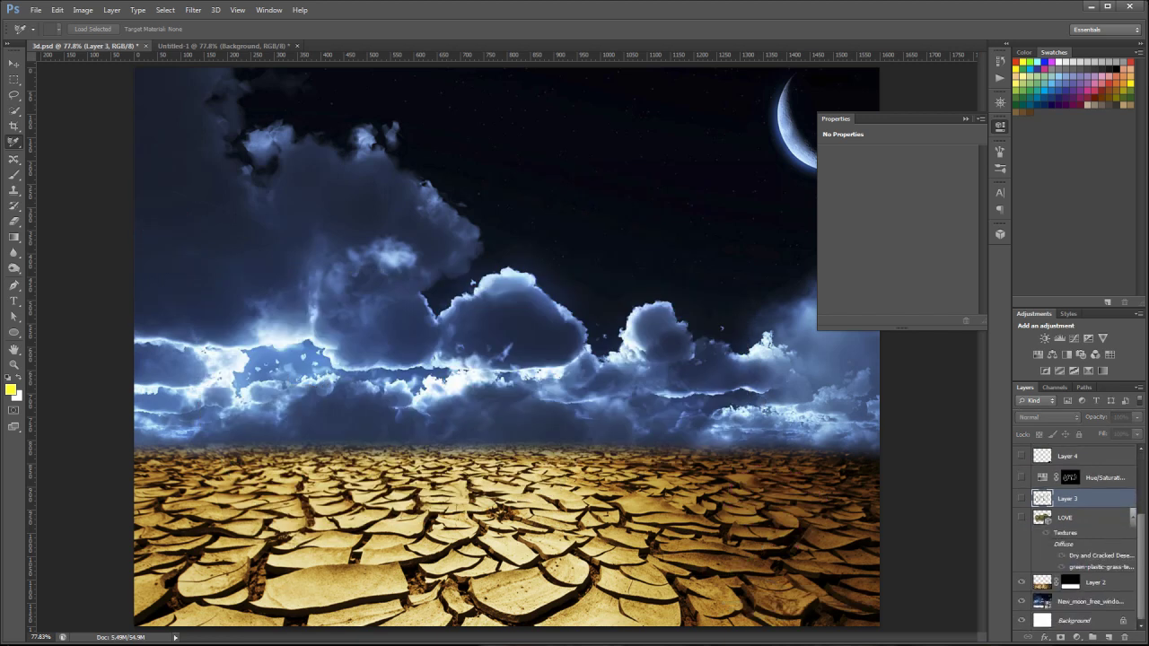
click(1086, 603)
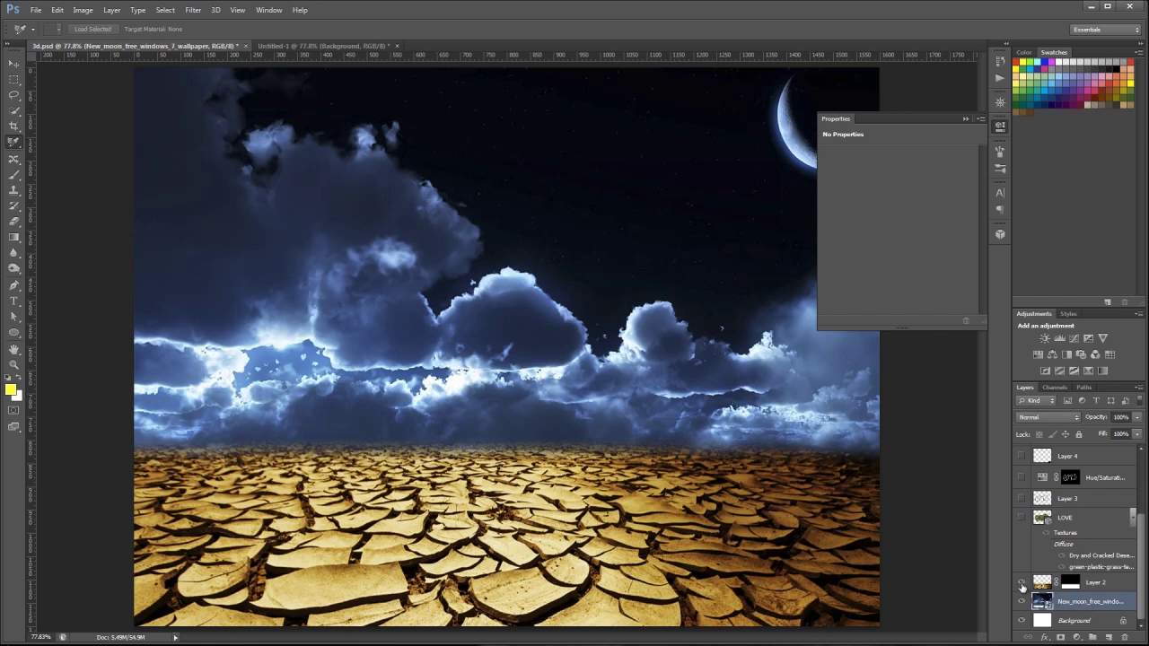
click(1021, 586)
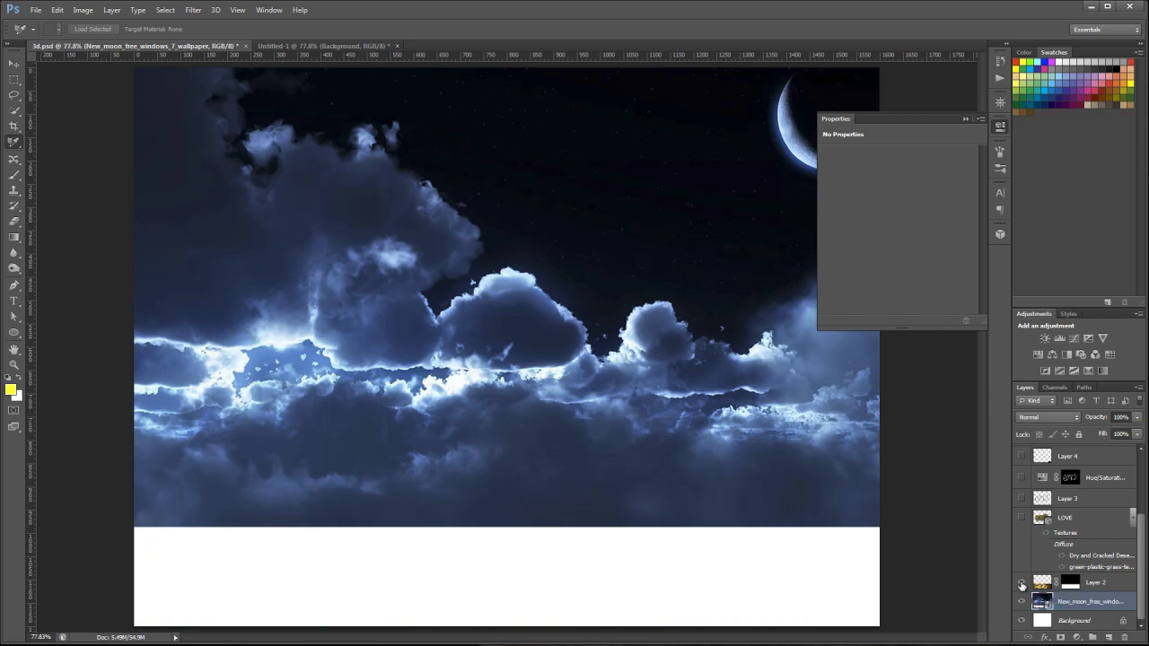
click(1022, 583)
click(1023, 601)
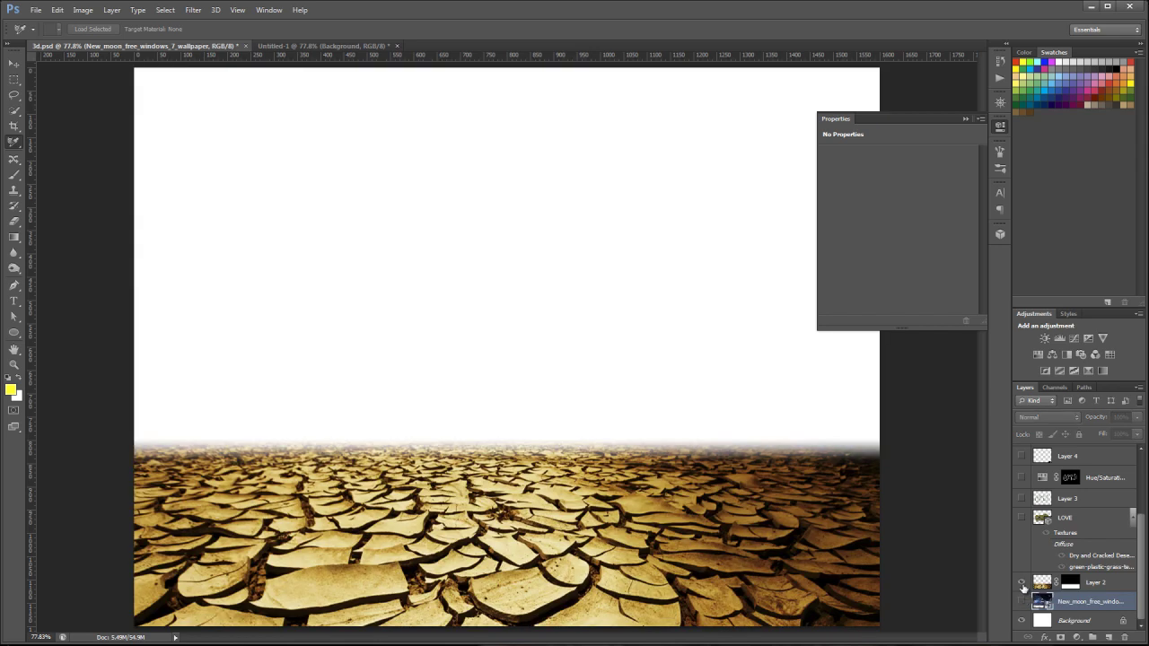
Show the New_moon sky layer and Layer 2's cracked ground together, and select Layer 2's layer mask.
click(1021, 583)
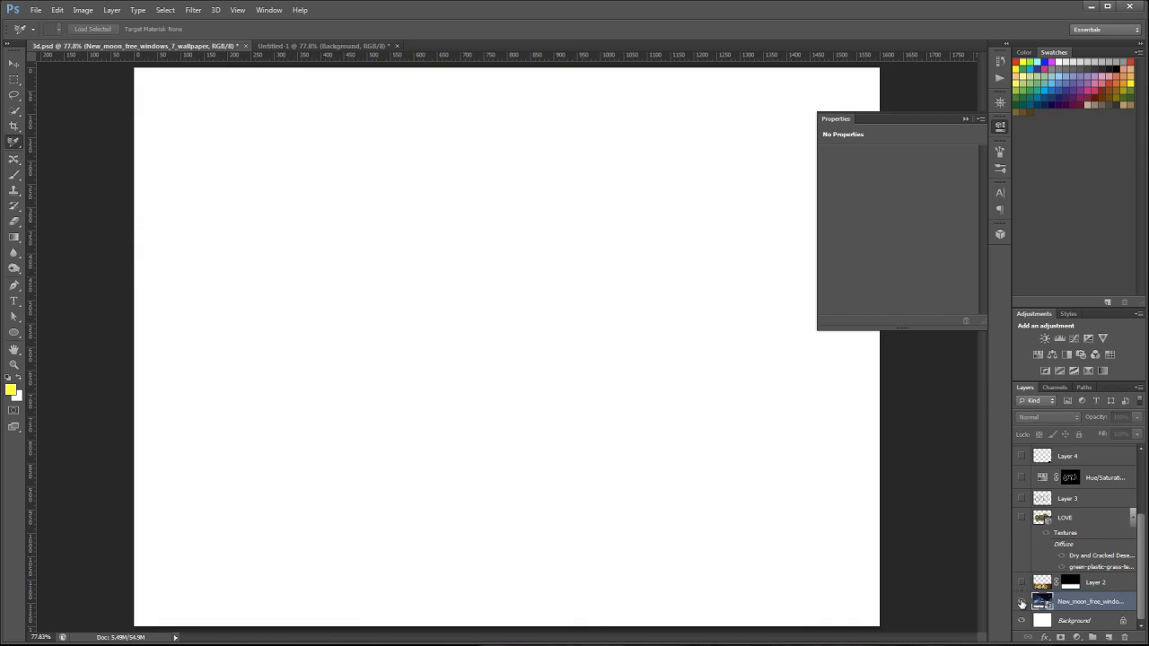
click(1021, 602)
click(1021, 583)
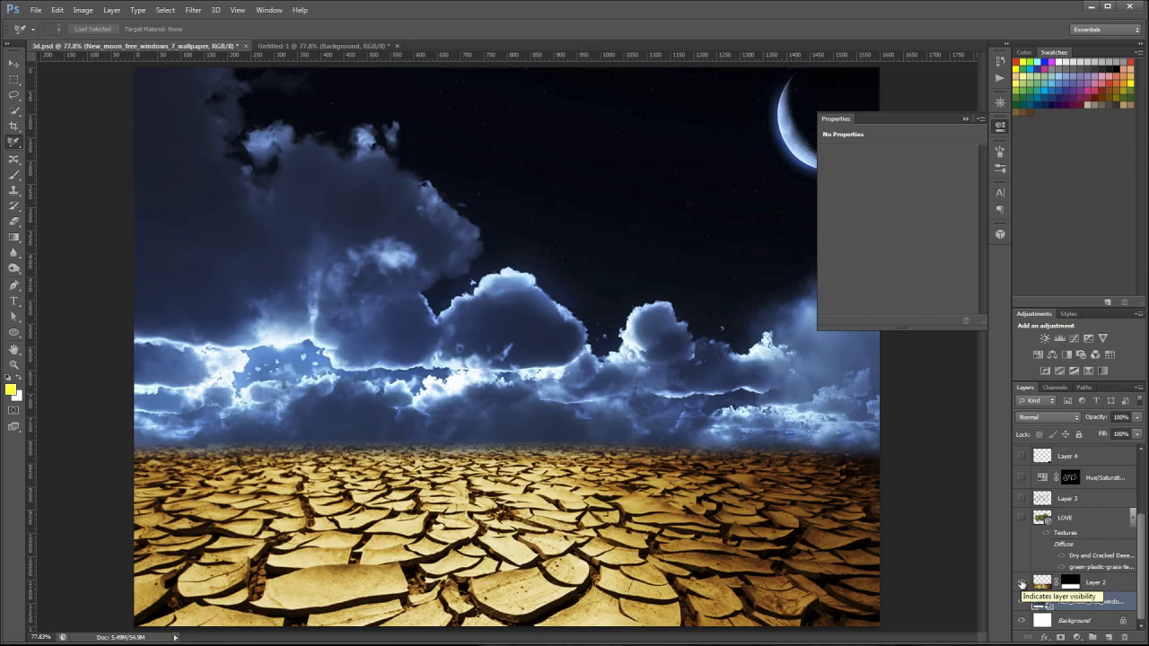
click(1070, 583)
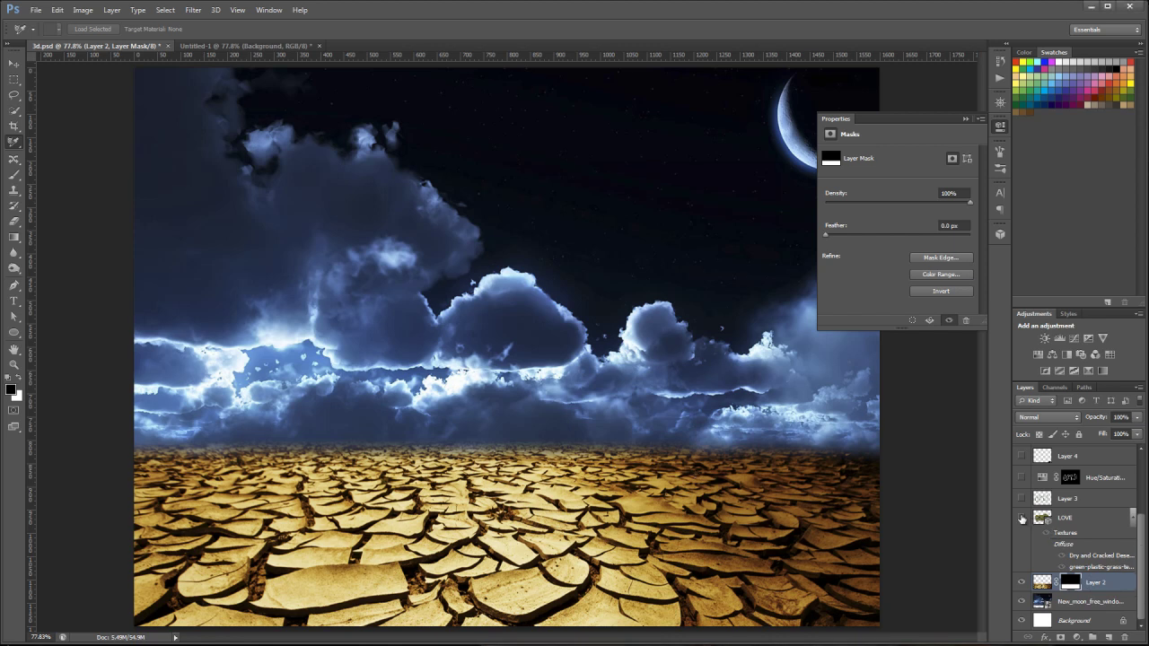
Show the LOVE 3D text layer, then Layer 3's painted edge detail and the Hue/Saturation adjustment above it.
click(1021, 519)
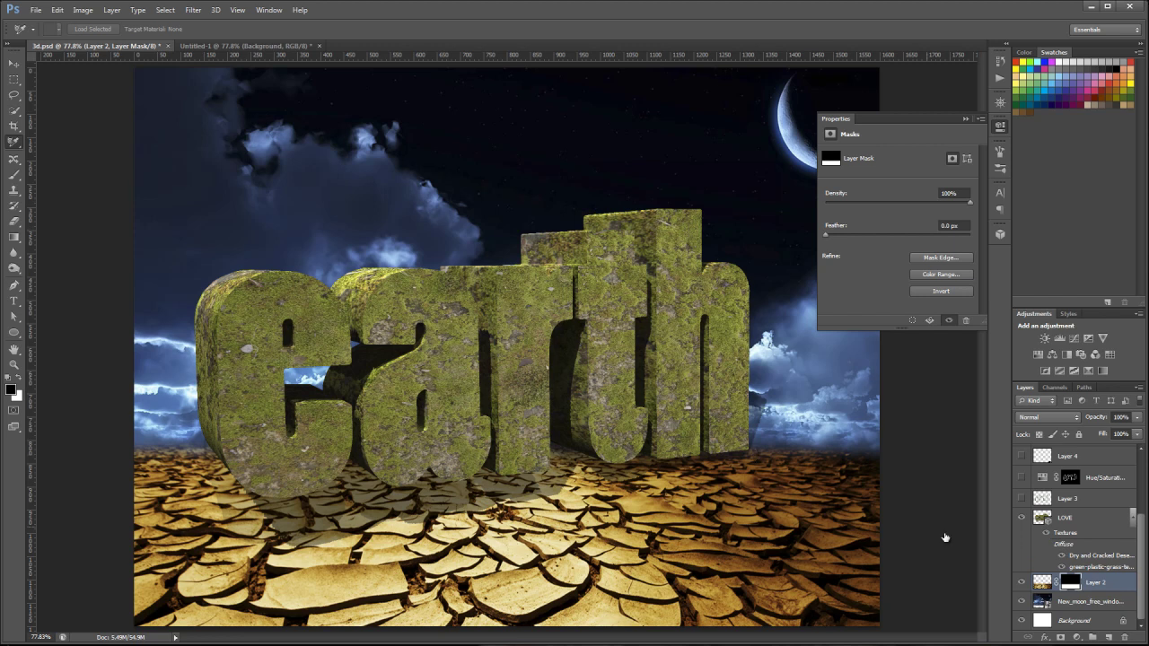
click(1021, 498)
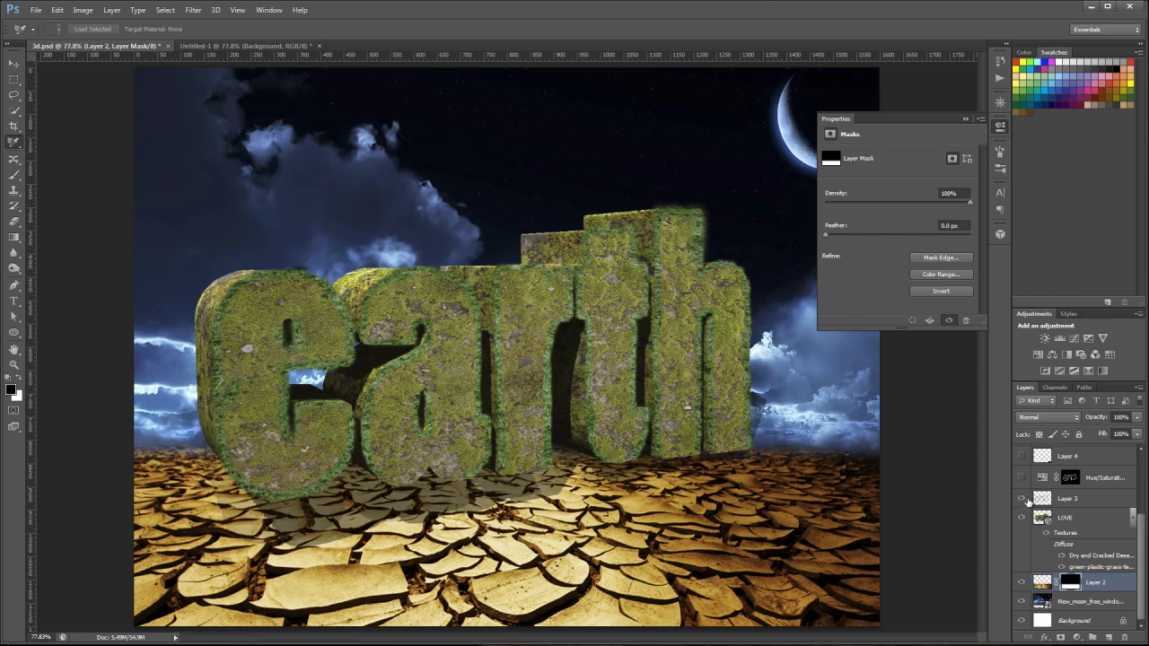
click(1021, 498)
scroll(1136, 548, up, 4)
scroll(1077, 530, up, 1)
scroll(1077, 530, up, 1)
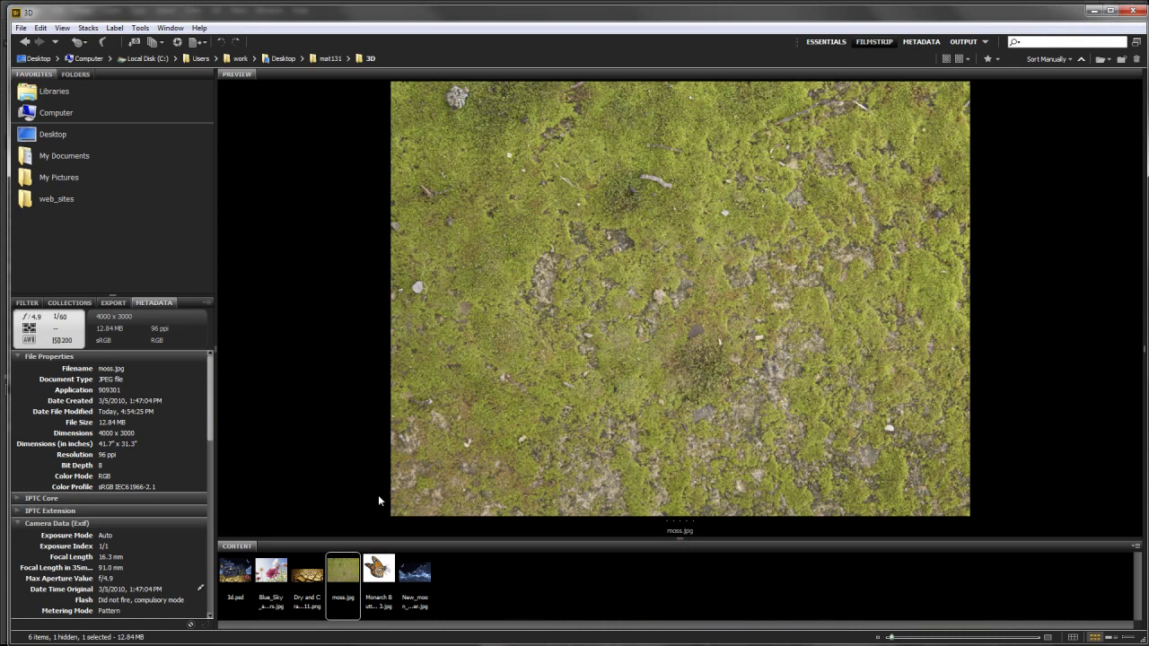
Switch to Adobe Bridge and preview the cracked desert, New_moon sky, Blue_Sky_and_Flowers and Monarch butterfly source images.
click(303, 576)
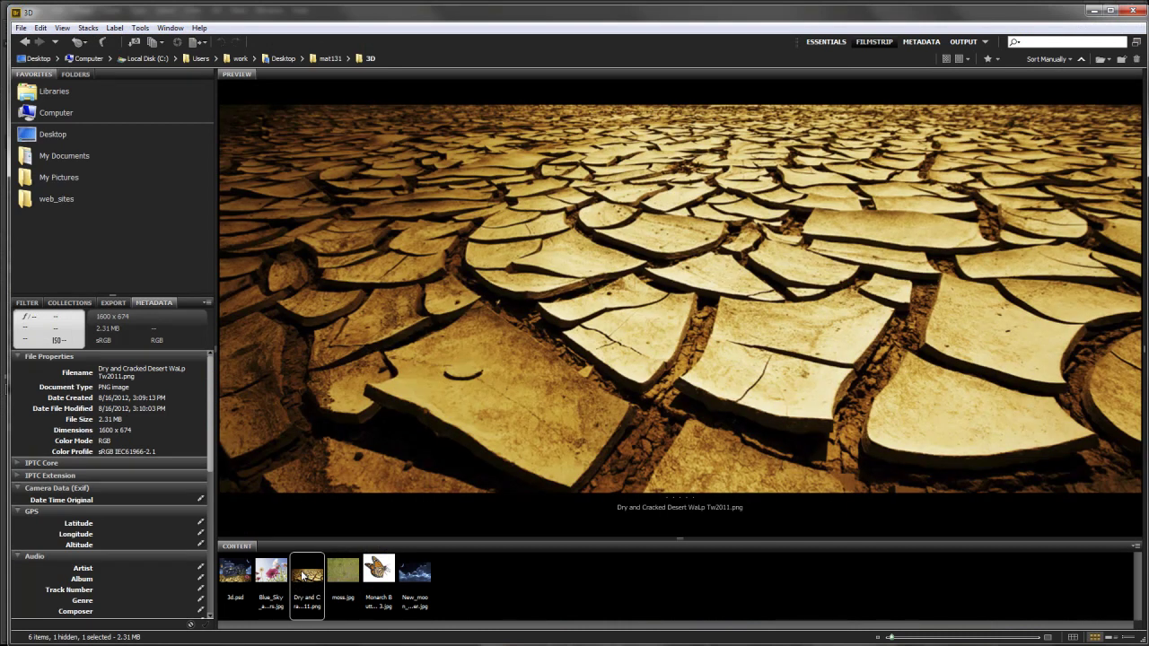
click(427, 576)
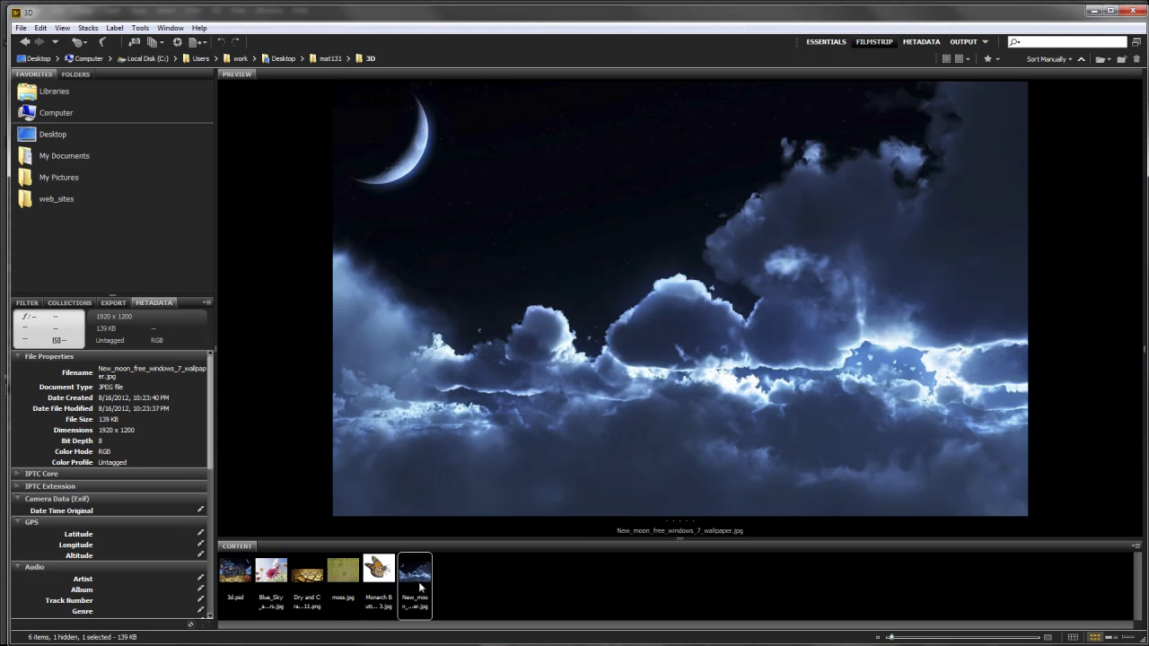
click(273, 572)
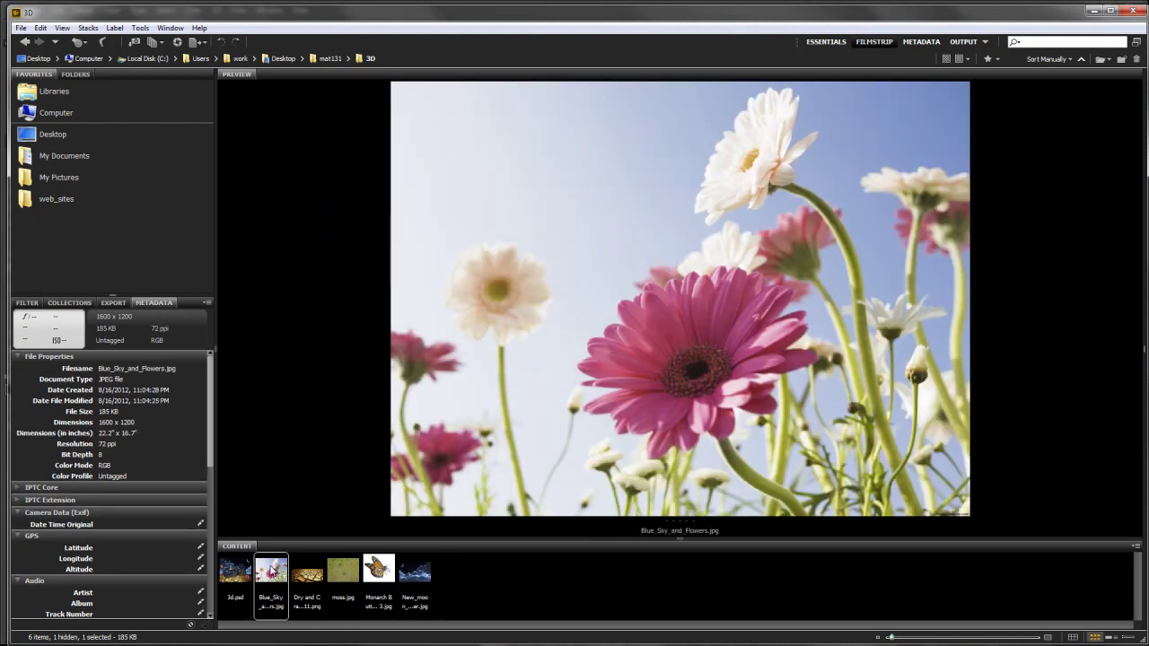
click(383, 575)
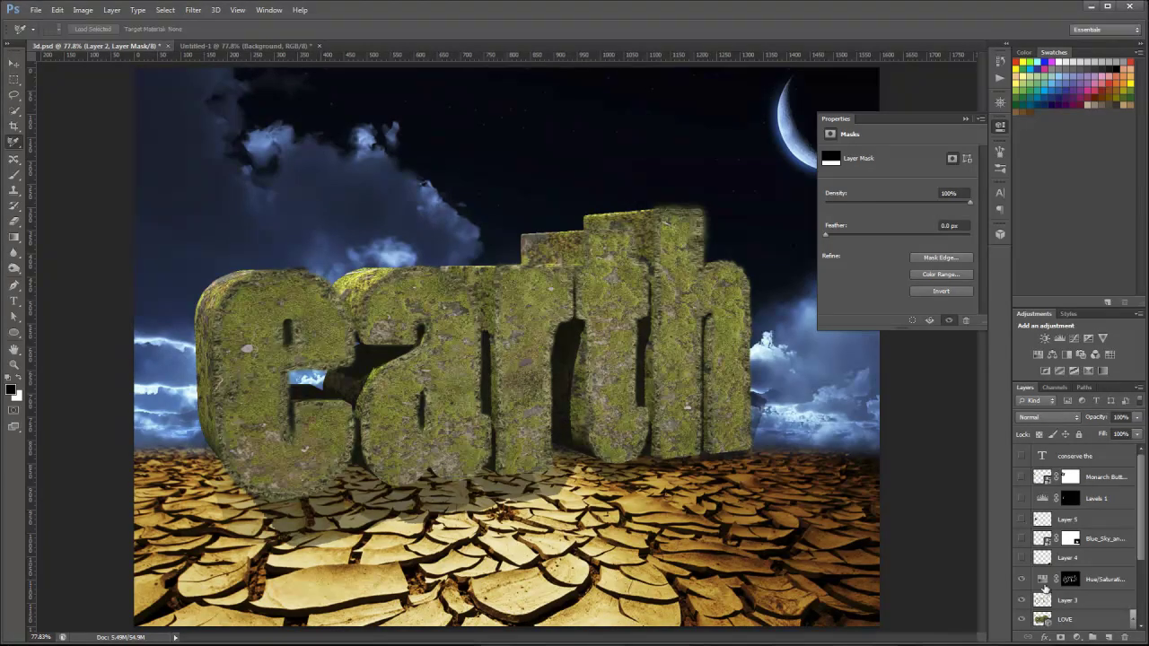
Back in Photoshop, show the Blue_Sky flower layer in 3d.psd together with Layer 4 beneath it.
click(1021, 559)
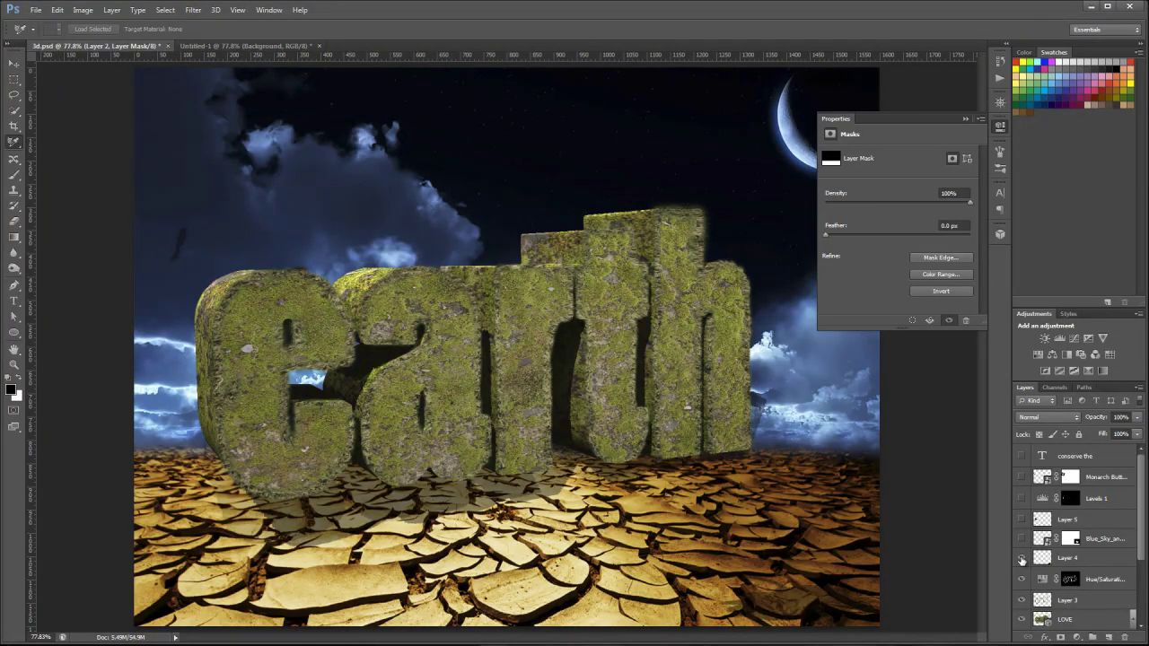
click(1021, 559)
click(1022, 539)
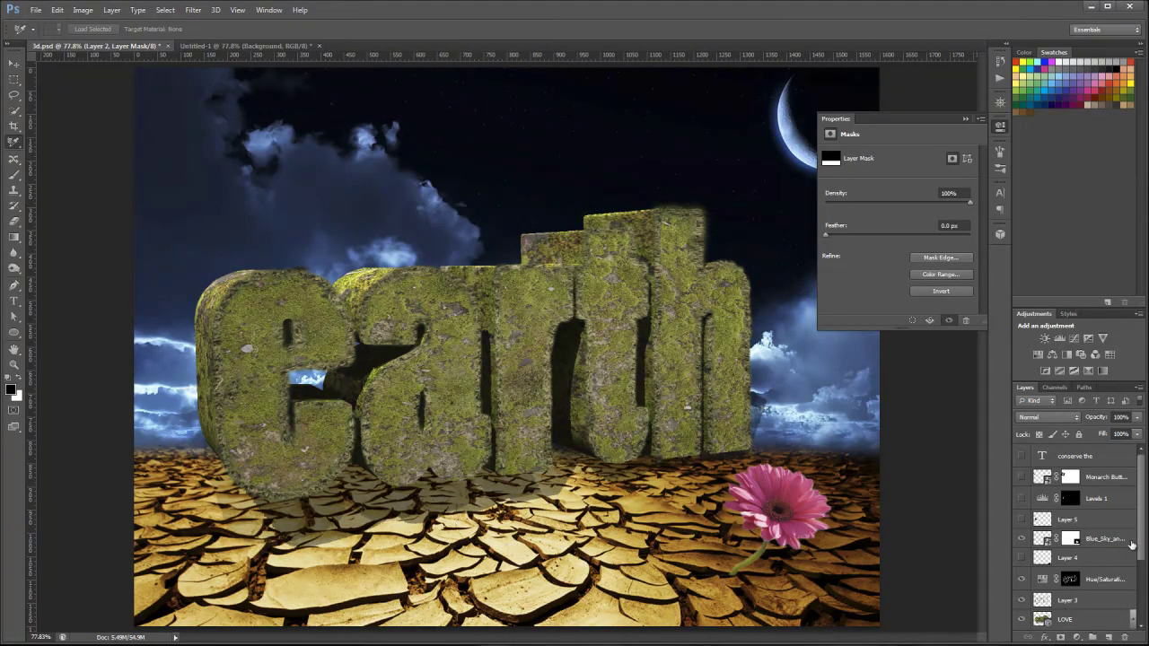
click(1021, 558)
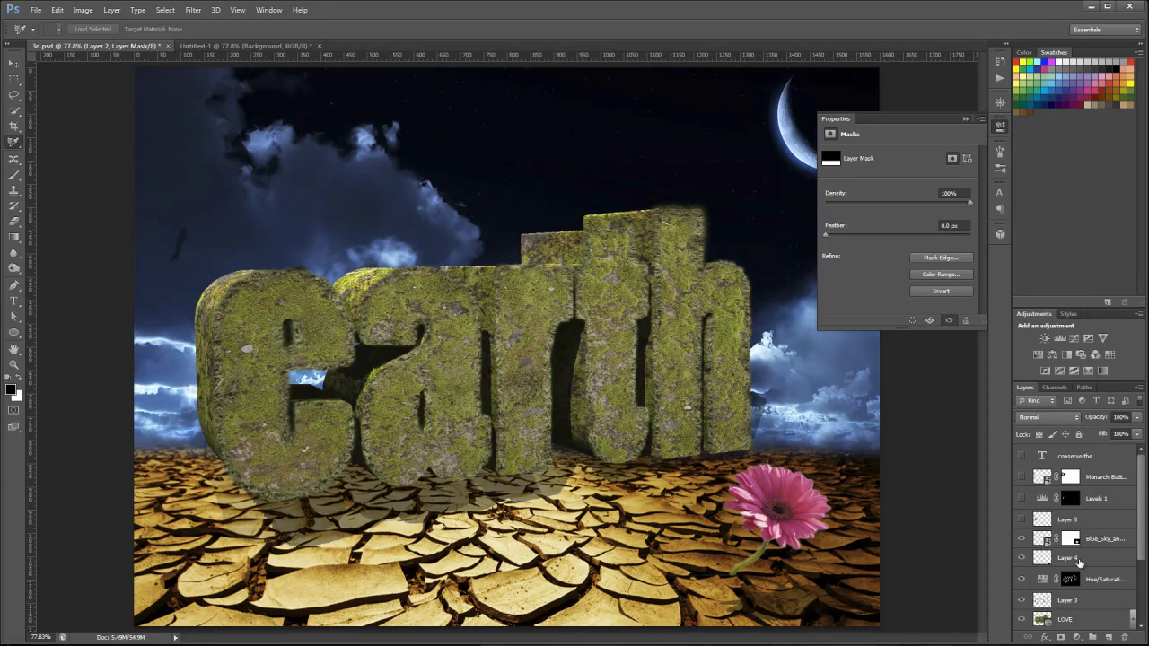
Show the Monarch butterfly layer and its shadow on Layer 5.
click(1021, 520)
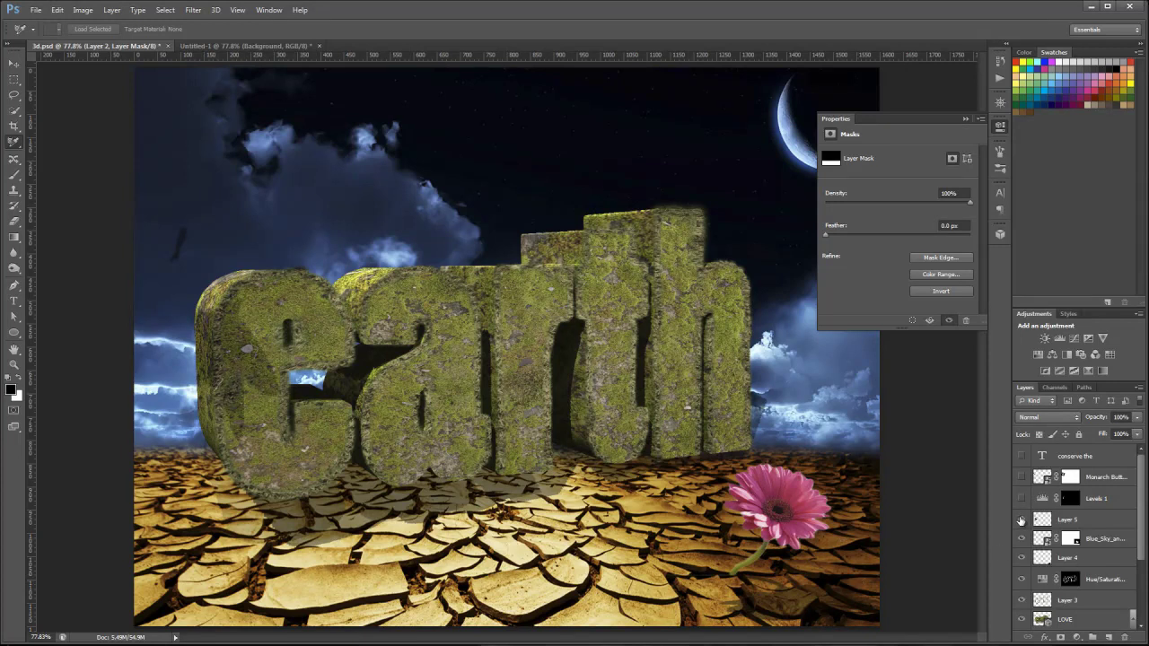
click(1020, 520)
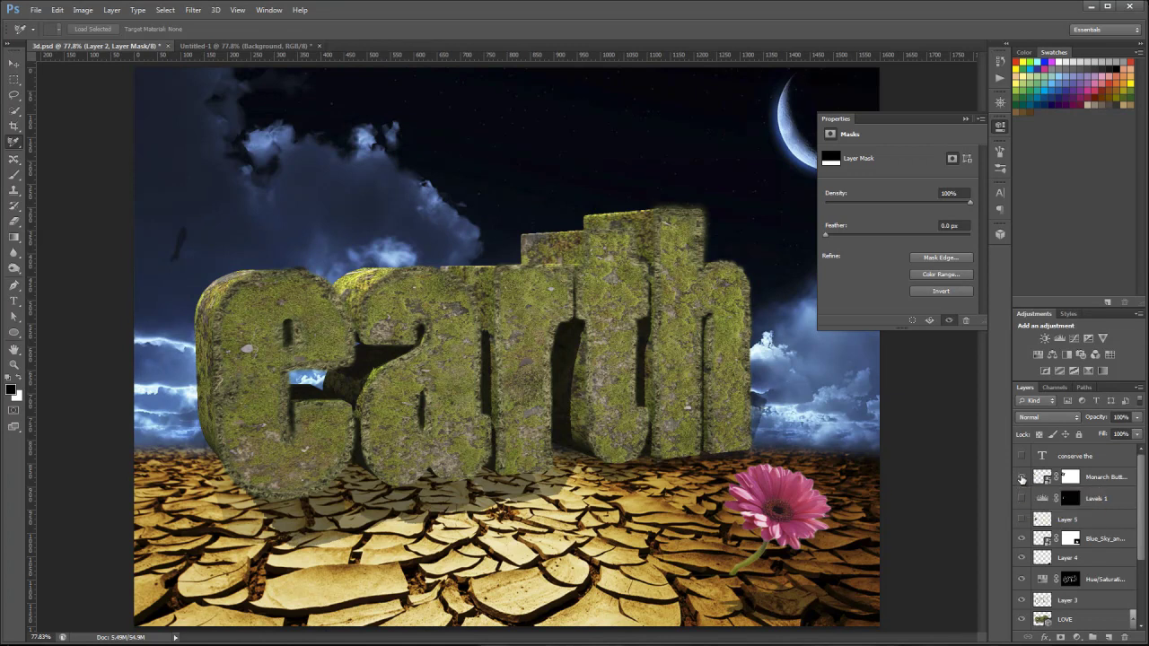
click(1022, 478)
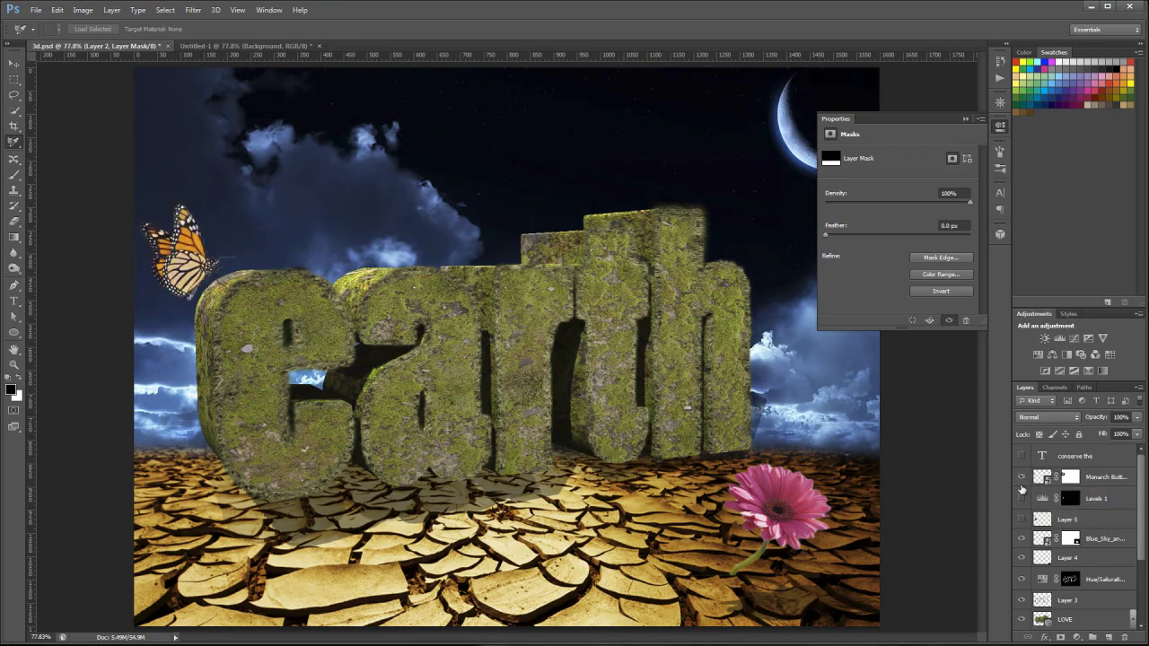
click(1022, 522)
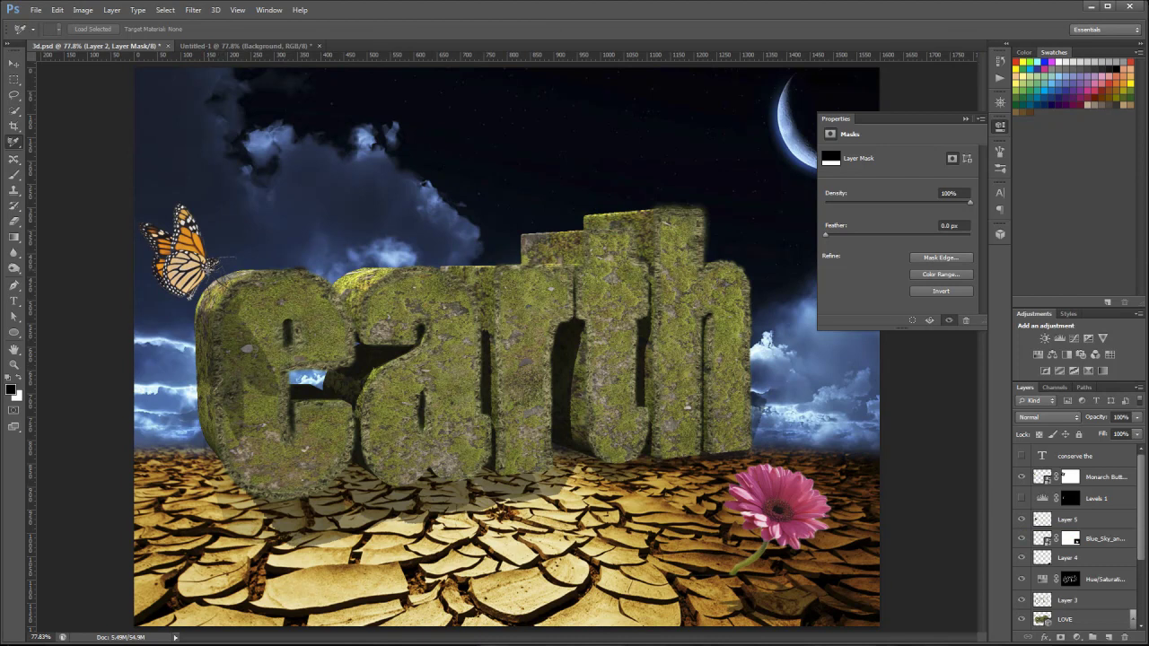
Show the Levels 1 adjustment and the "conserve the" text layer, and collapse the Properties panel to reveal the full composition.
click(1022, 499)
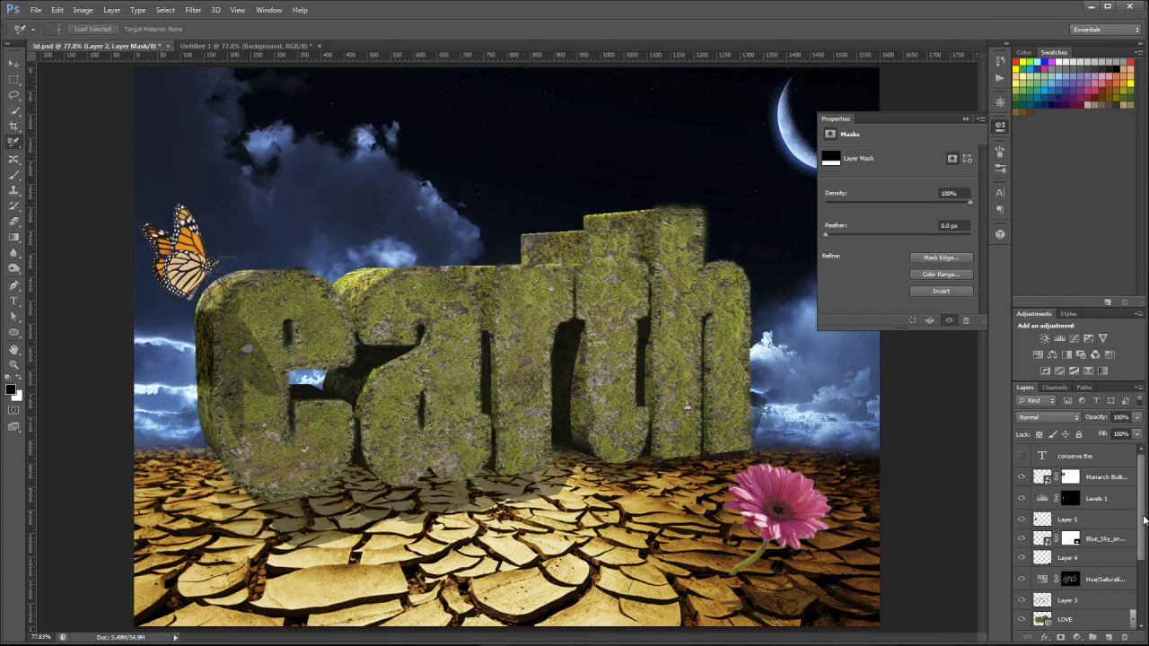
click(1022, 456)
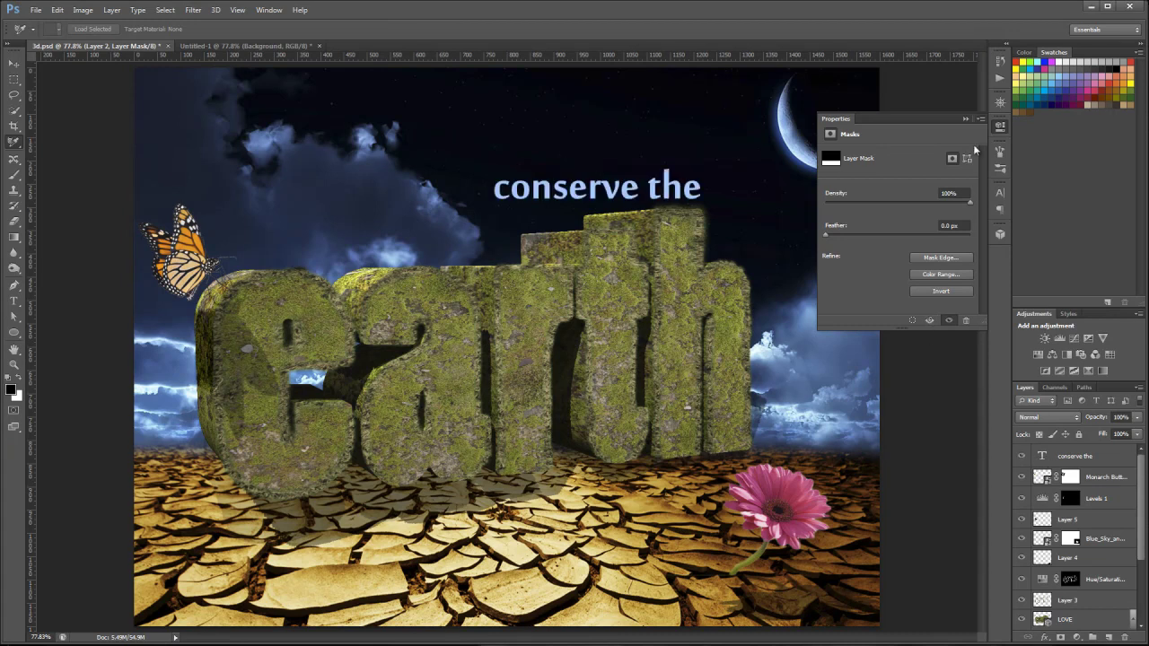
click(964, 118)
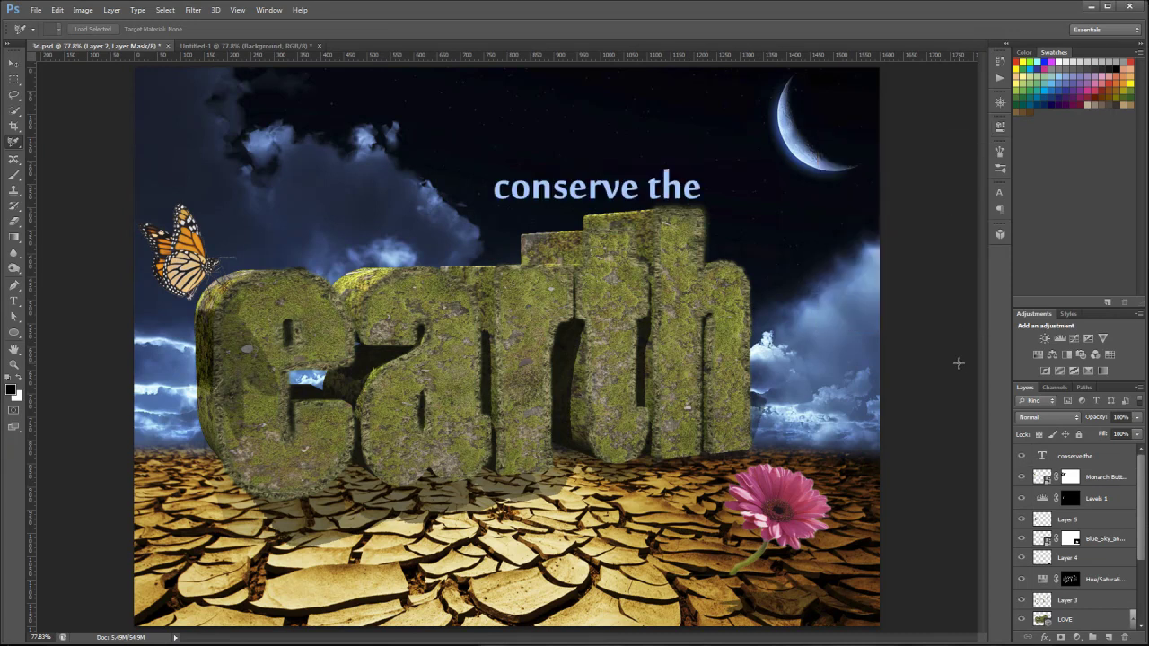